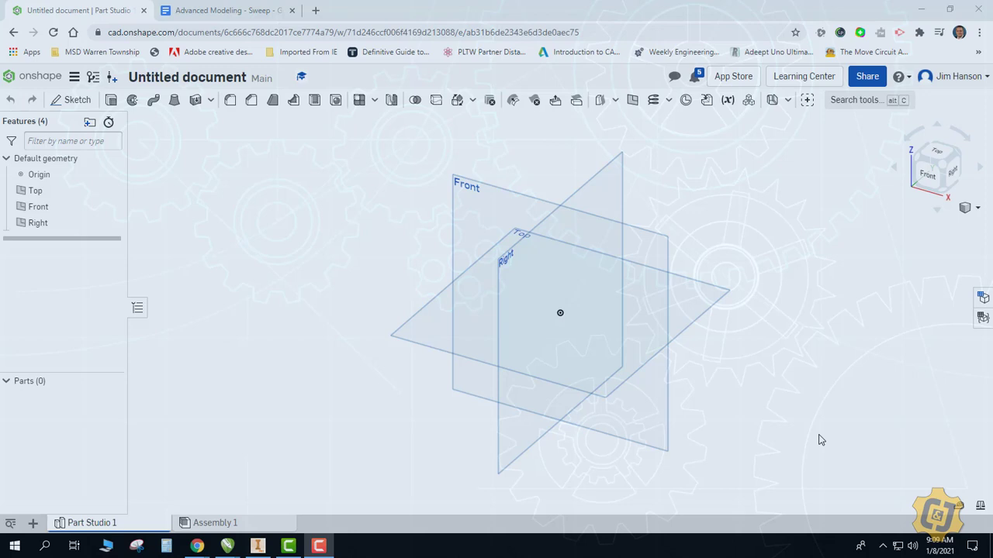
# Sketch a three-segment bent polyline path on a default plane
pyautogui.click(71, 99)
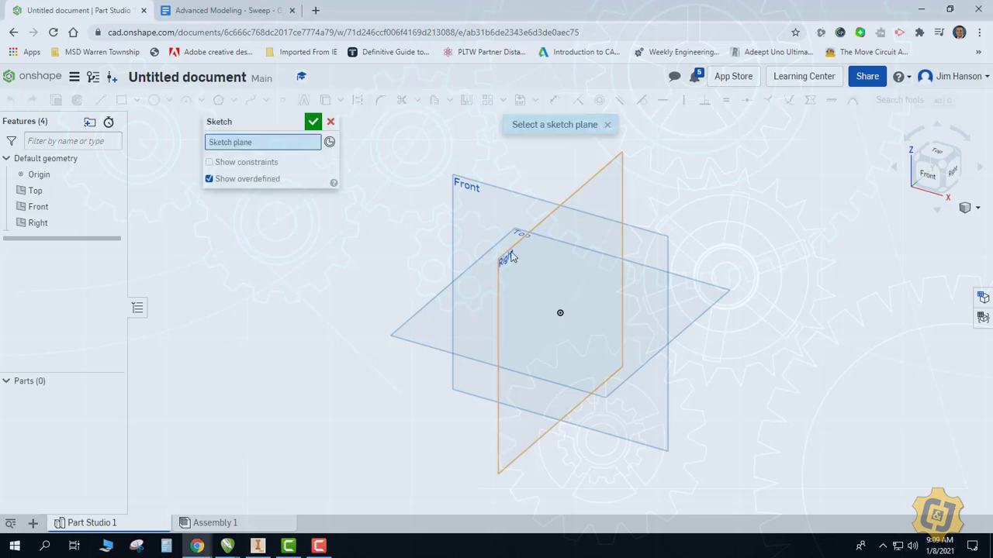
pyautogui.click(509, 250)
pyautogui.click(425, 209)
pyautogui.click(464, 310)
pyautogui.click(560, 299)
pyautogui.click(597, 423)
pyautogui.press('Escape')
pyautogui.click(310, 122)
# Hide the default planes and add a Point normal plane at the path's end vertex
pyautogui.press('p')
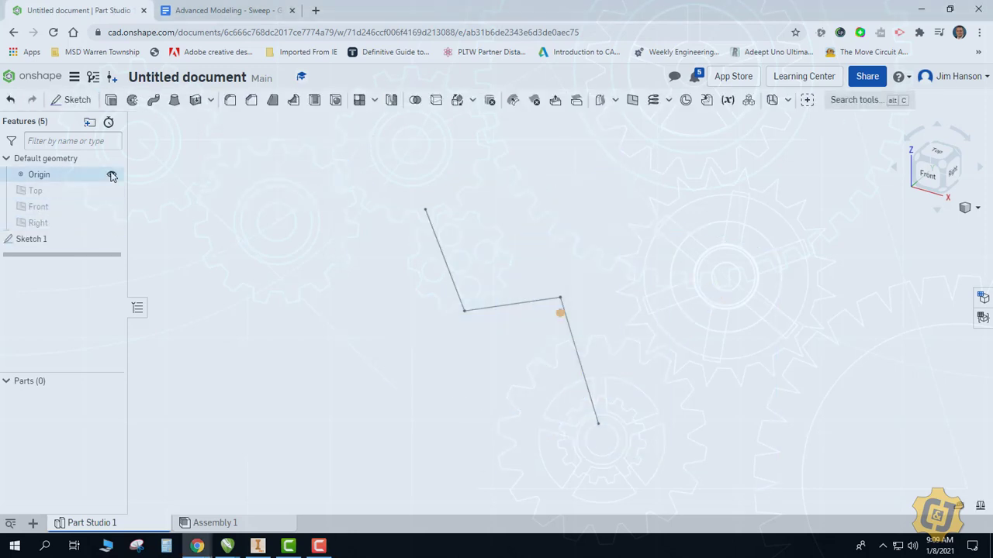
pyautogui.click(632, 99)
pyautogui.click(264, 159)
pyautogui.click(274, 224)
pyautogui.click(425, 209)
pyautogui.click(446, 263)
pyautogui.click(314, 122)
# Sketch a circle centred on the path end on the new plane
pyautogui.click(77, 99)
pyautogui.click(152, 99)
pyautogui.click(425, 210)
pyautogui.click(464, 202)
# Sweep the circle along the bent path edges to create the solid pipe
pyautogui.click(312, 122)
pyautogui.click(154, 100)
pyautogui.click(391, 223)
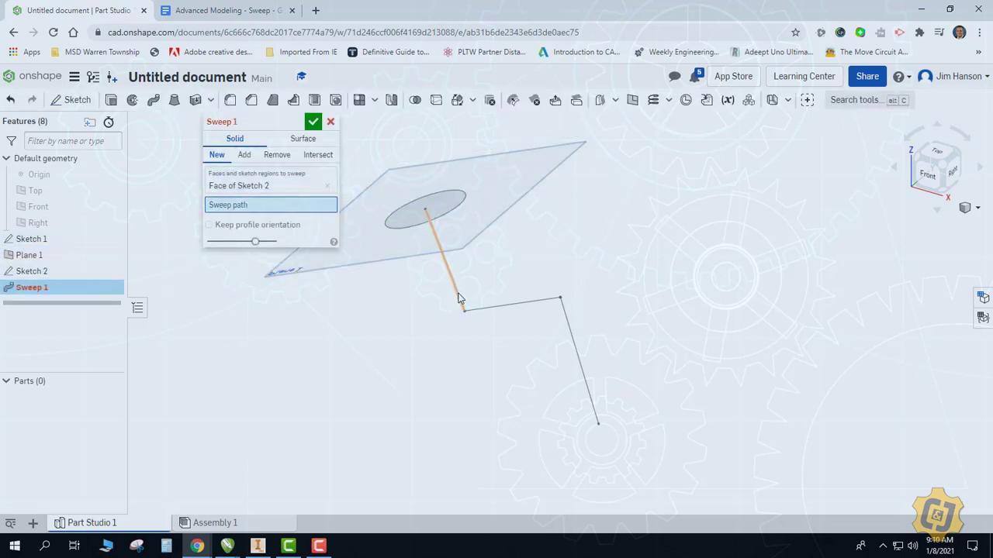
pyautogui.click(439, 244)
pyautogui.click(313, 121)
pyautogui.moveTo(251, 323); pyautogui.dragTo(736, 339, button='right')
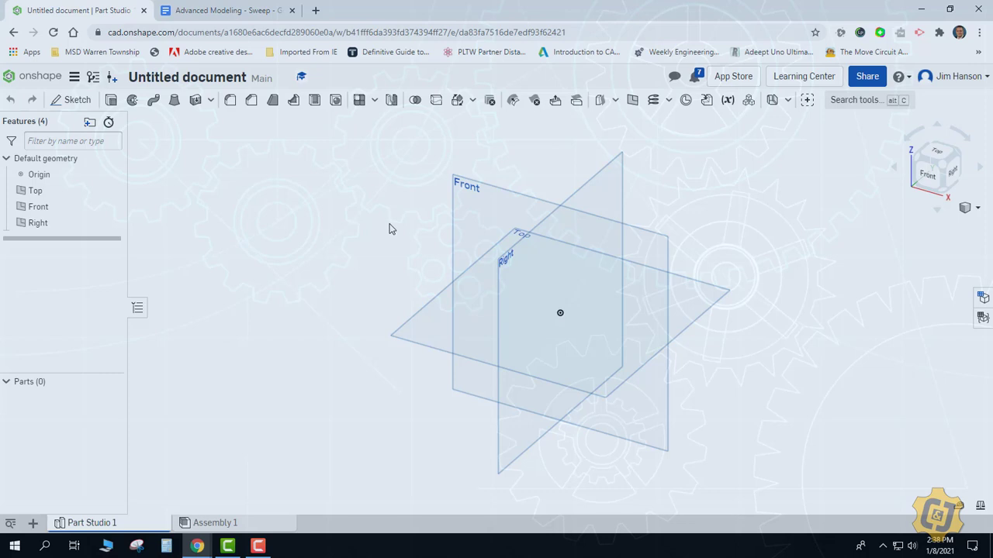
# Start a sketch on the Front plane, view it straight on, and draw the first sloping line
pyautogui.click(71, 99)
pyautogui.click(456, 207)
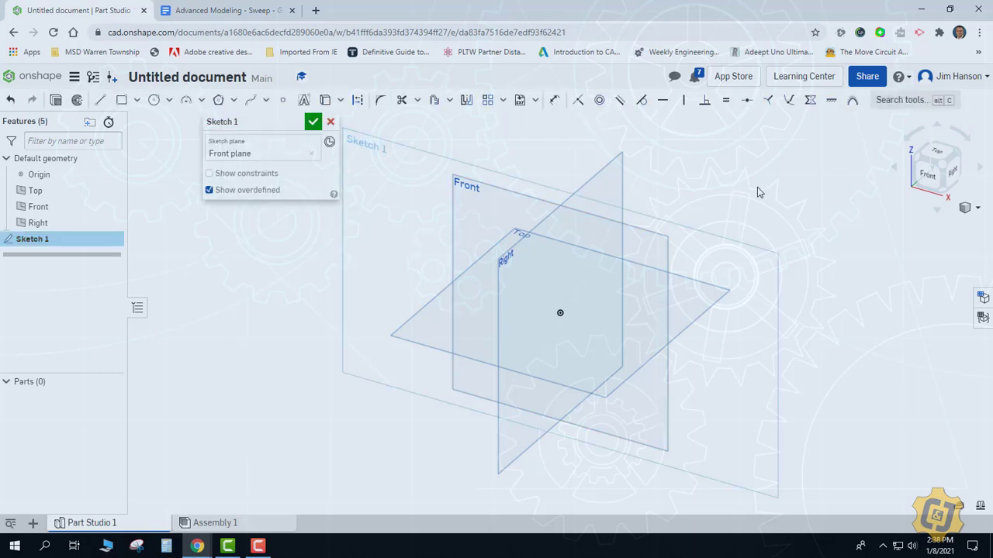
pyautogui.click(933, 179)
pyautogui.click(101, 101)
pyautogui.click(411, 190)
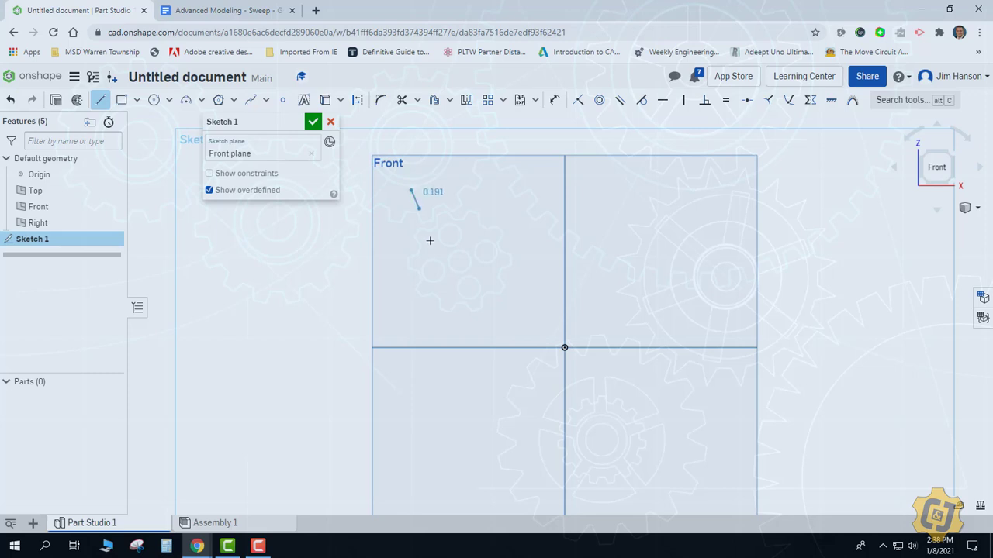
pyautogui.click(455, 304)
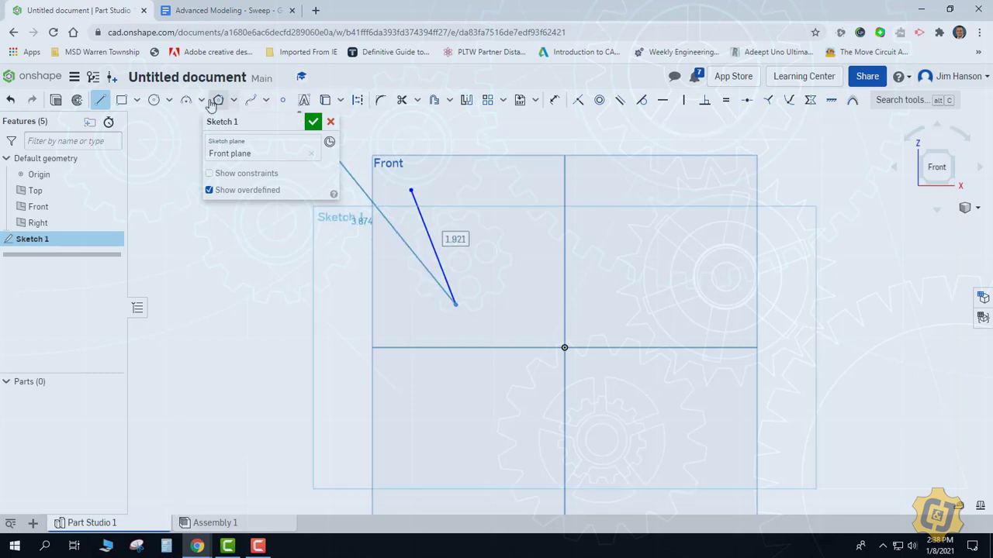
# Add two tangent arcs from the line's end, then a final line toward the lower right
pyautogui.click(187, 101)
pyautogui.click(455, 306)
pyautogui.click(586, 314)
pyautogui.click(659, 310)
pyautogui.click(100, 100)
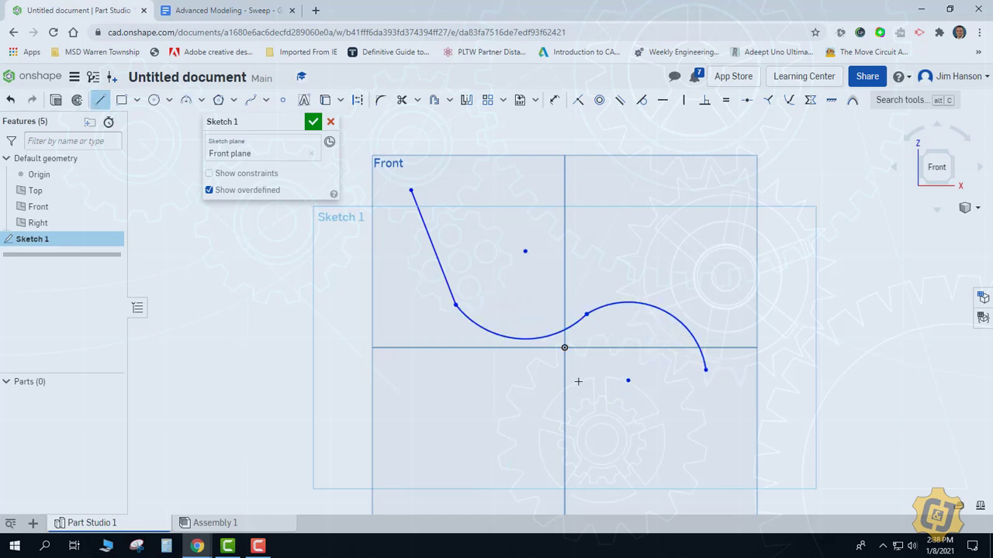
pyautogui.click(705, 372)
pyautogui.click(745, 471)
pyautogui.rightClick(764, 362)
pyautogui.click(835, 174)
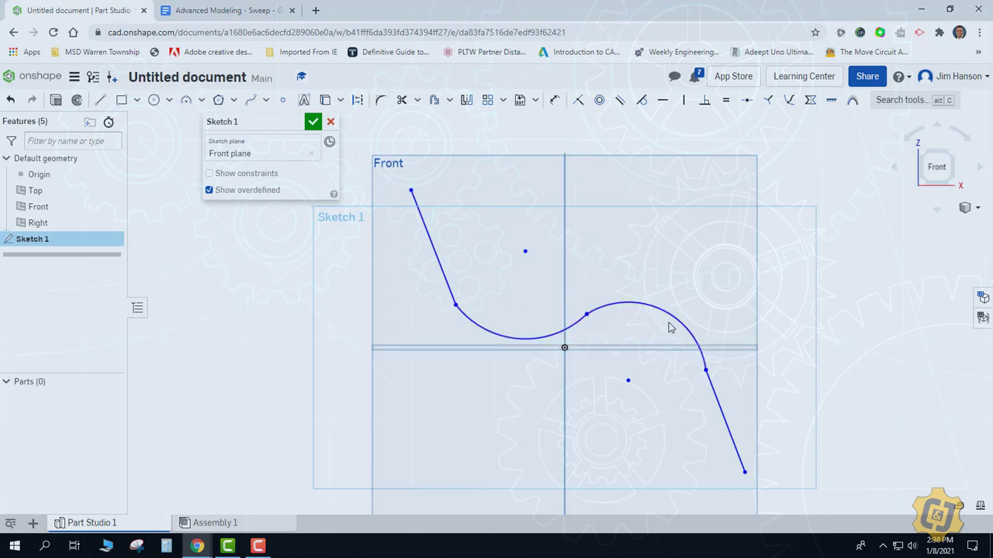
# Apply Tangent constraints between both lines and both arcs, and finish Sketch 1
pyautogui.click(642, 100)
pyautogui.click(432, 247)
pyautogui.click(496, 329)
pyautogui.click(682, 326)
pyautogui.click(725, 420)
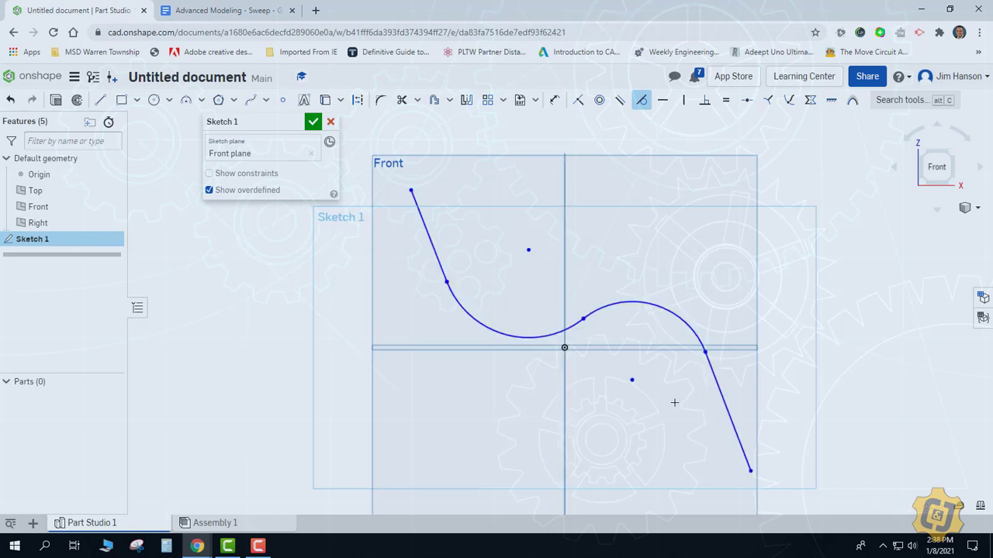
pyautogui.press('Escape')
pyautogui.click(313, 122)
# Hide the Top, Front and Right planes and the origin, leaving only the S-shaped path
pyautogui.moveTo(304, 199)
pyautogui.mouseDown(button='right')
pyautogui.moveTo(290, 249)
pyautogui.moveTo(303, 258)
pyautogui.mouseUp(button='right')
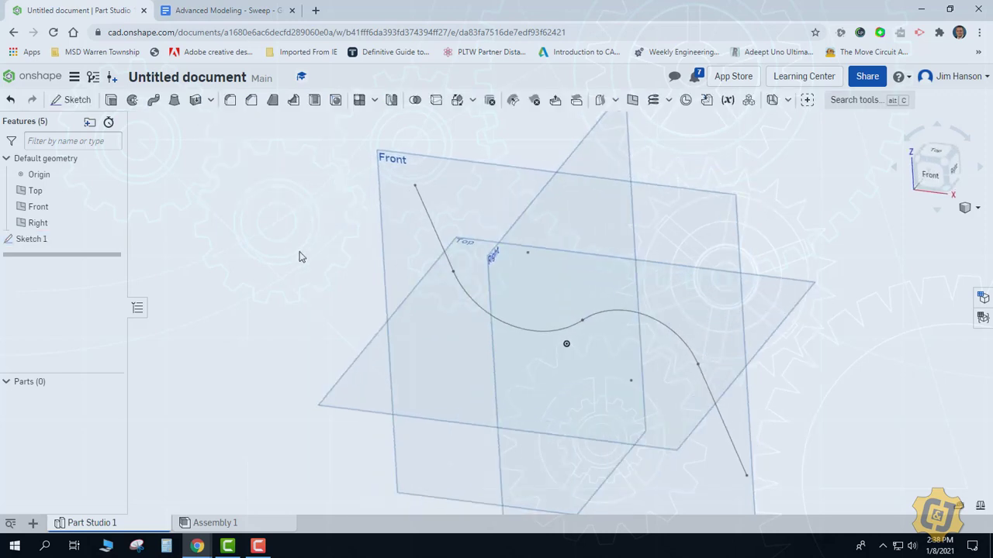
pyautogui.click(114, 192)
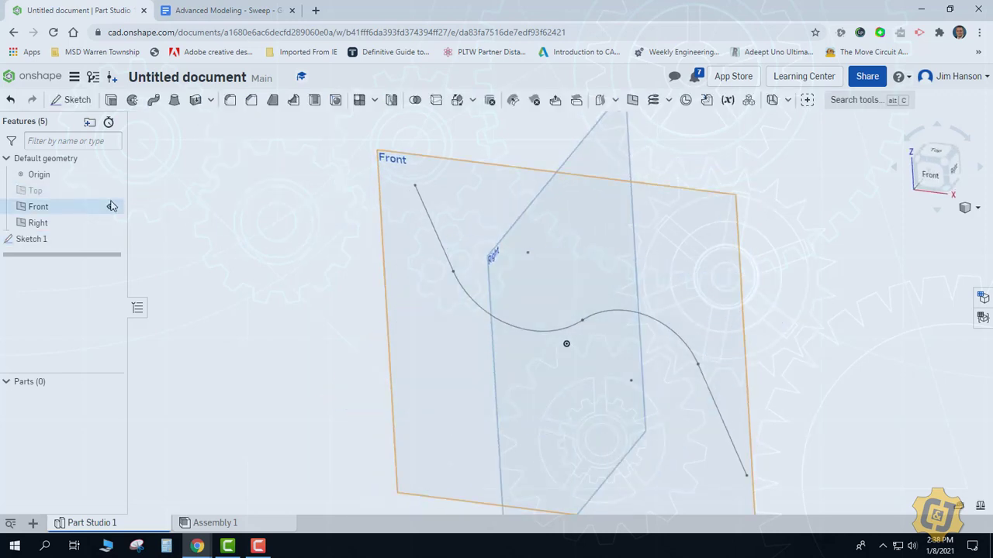
pyautogui.click(112, 206)
pyautogui.click(112, 222)
pyautogui.click(111, 174)
pyautogui.moveTo(267, 280); pyautogui.dragTo(357, 300, button='right')
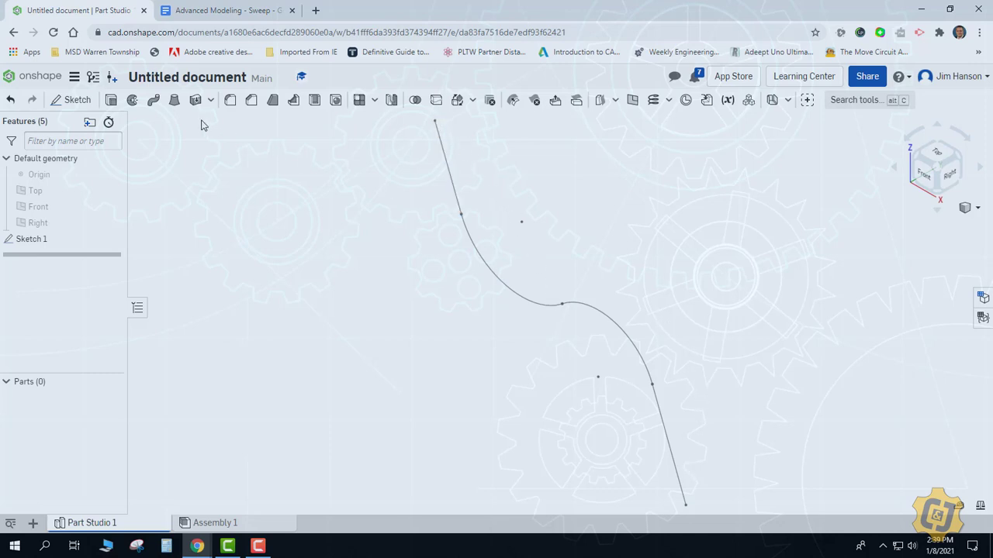
# Start and cancel a new sketch, then begin a new plane feature
pyautogui.click(75, 99)
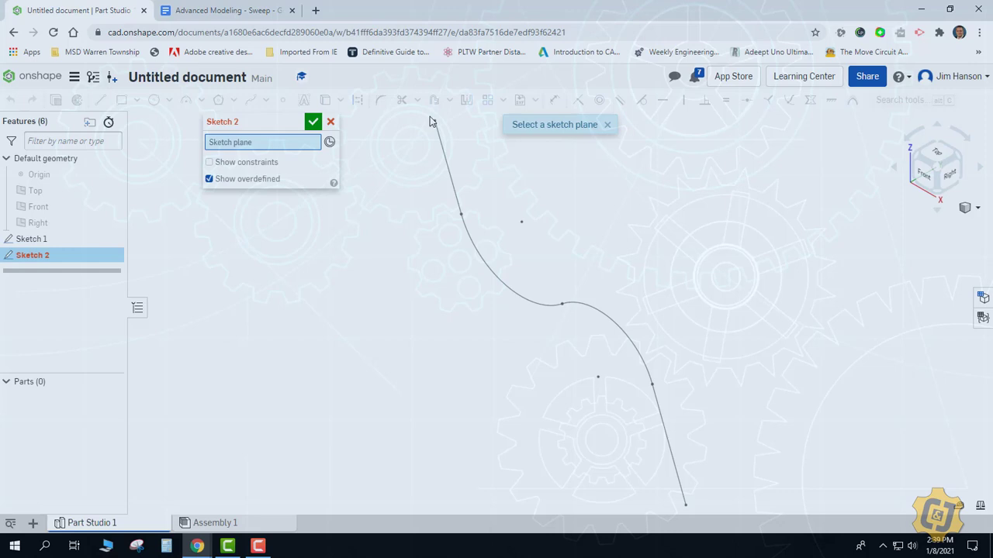
pyautogui.click(330, 123)
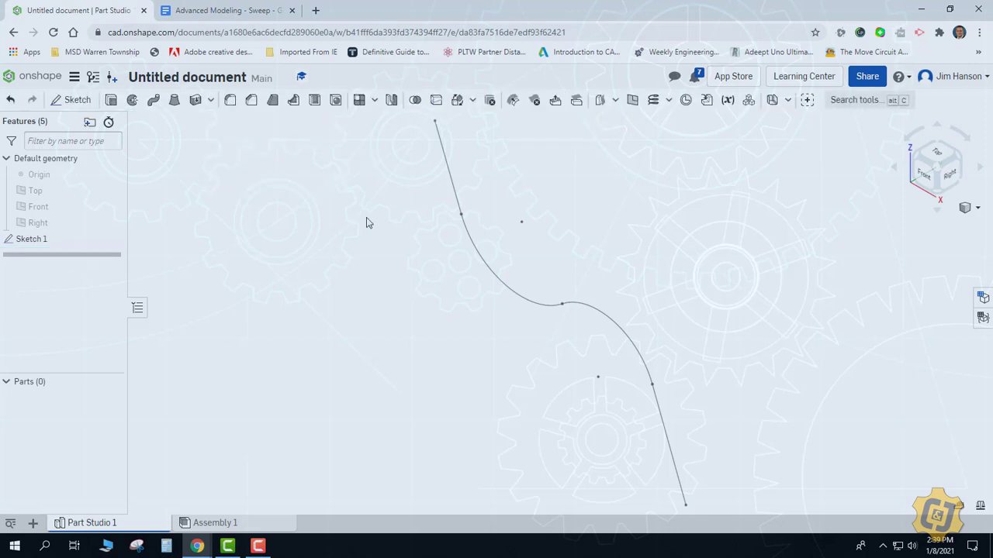
pyautogui.click(632, 109)
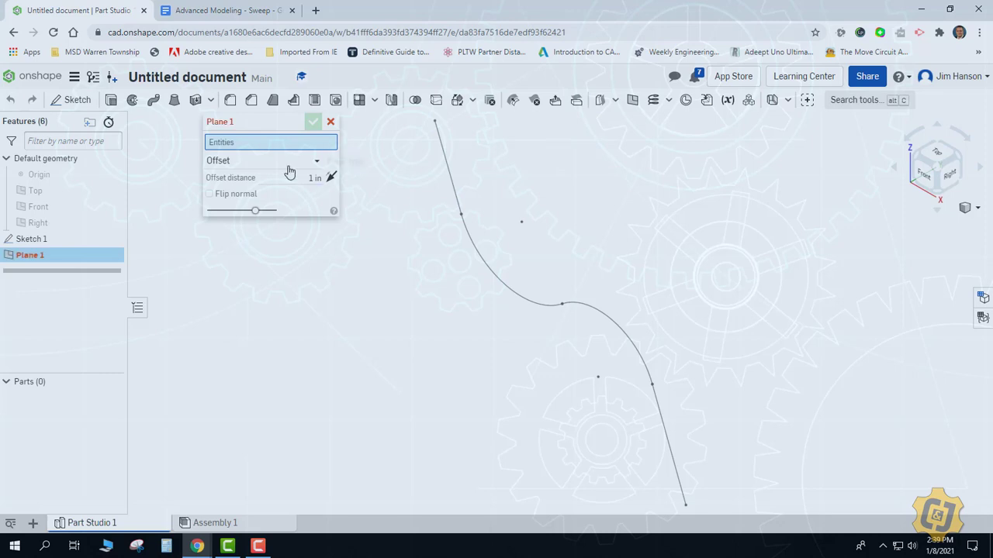
# Create Plane 1 as a Point normal plane at the path's top endpoint, normal to the top line
pyautogui.click(285, 163)
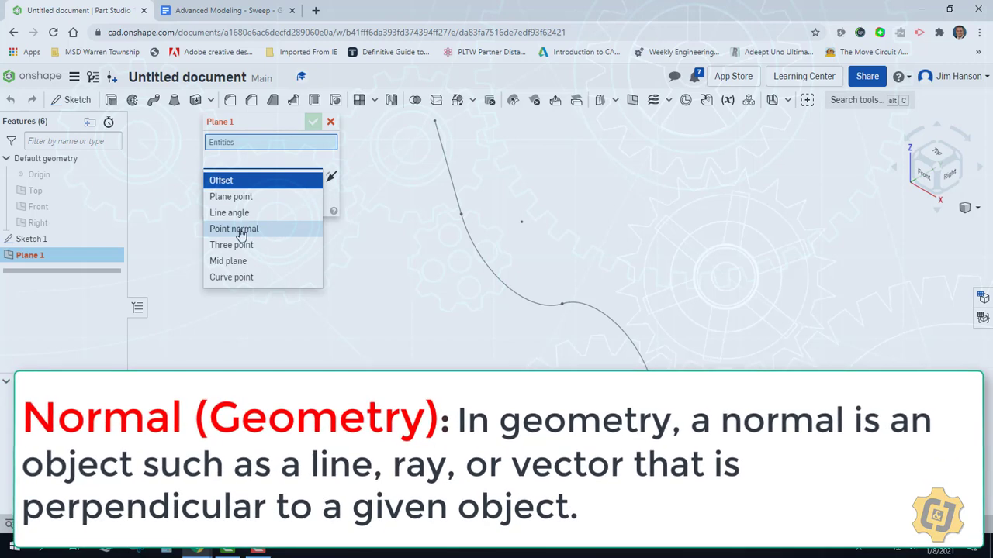
pyautogui.click(245, 230)
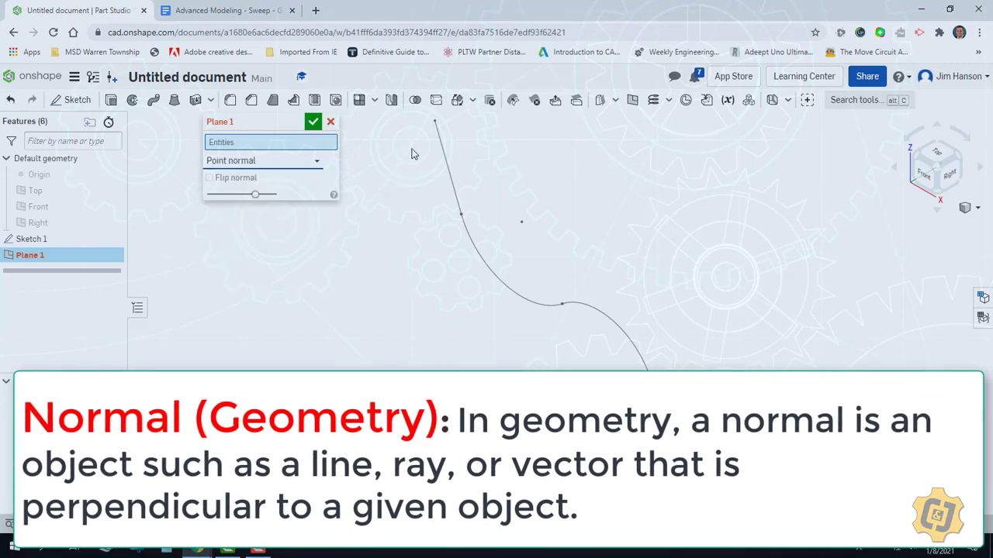
pyautogui.click(434, 123)
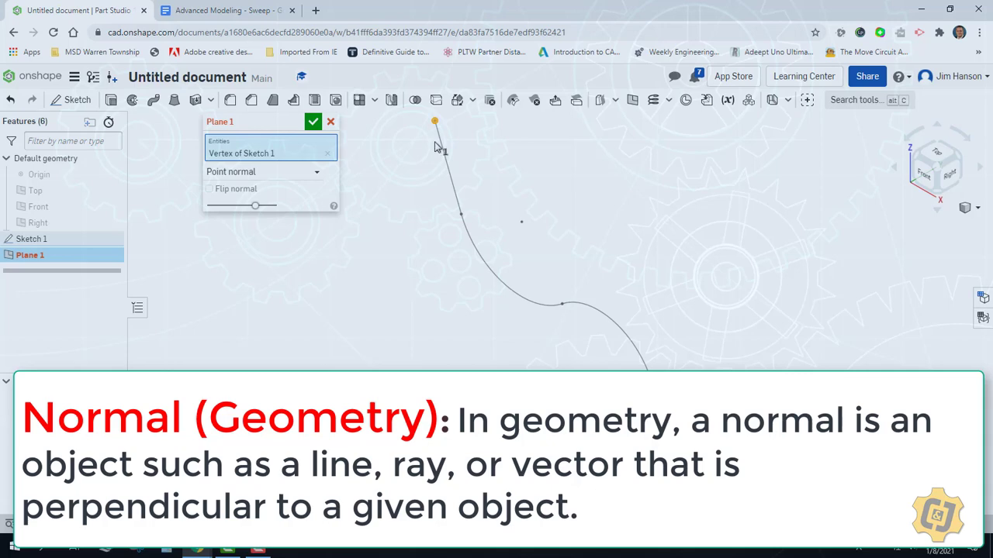
pyautogui.click(440, 145)
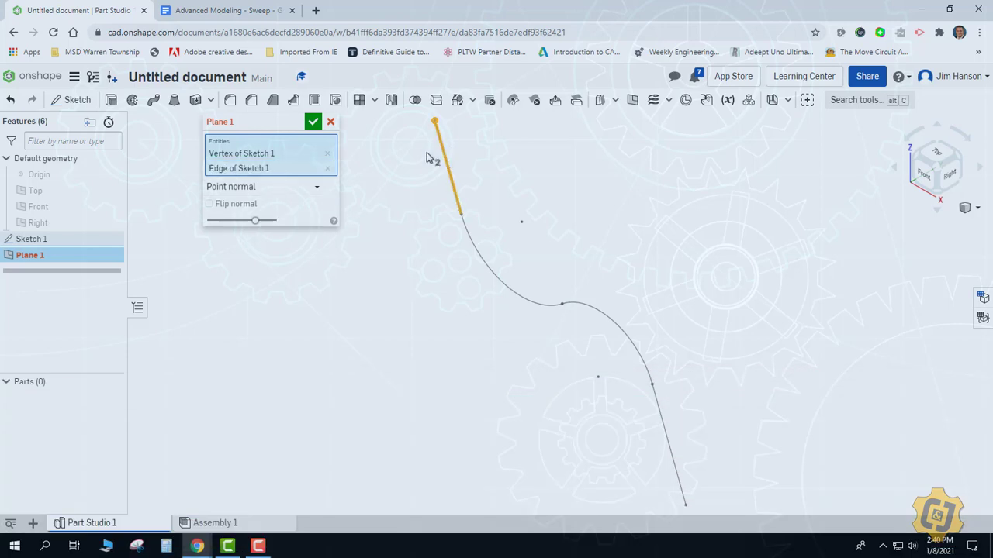
pyautogui.moveTo(427, 166); pyautogui.dragTo(440, 258, button='middle')
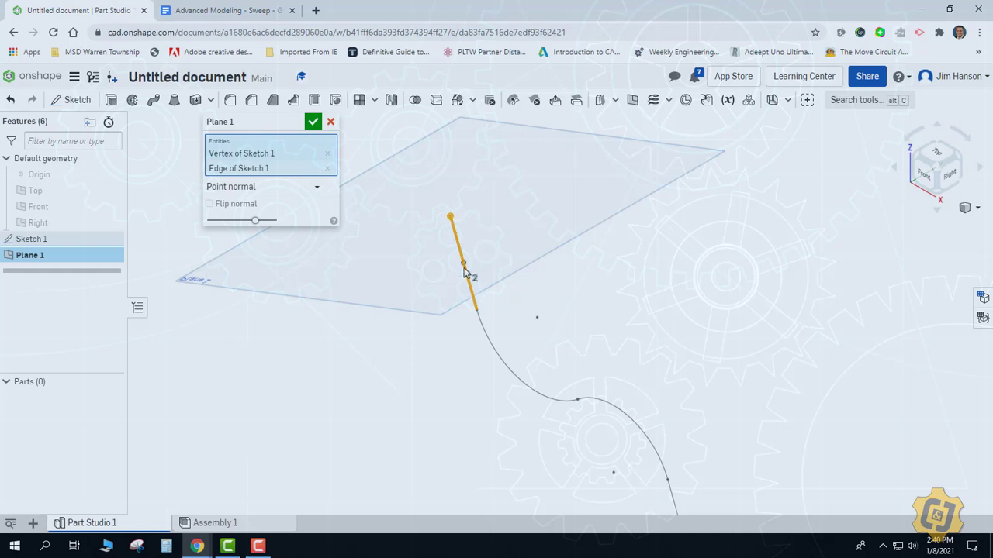
pyautogui.click(312, 122)
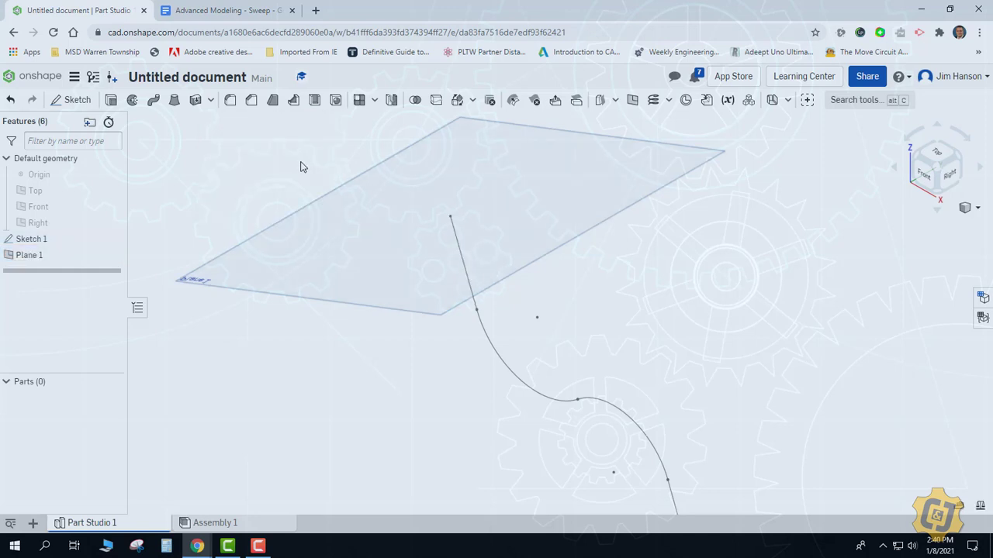
pyautogui.click(77, 100)
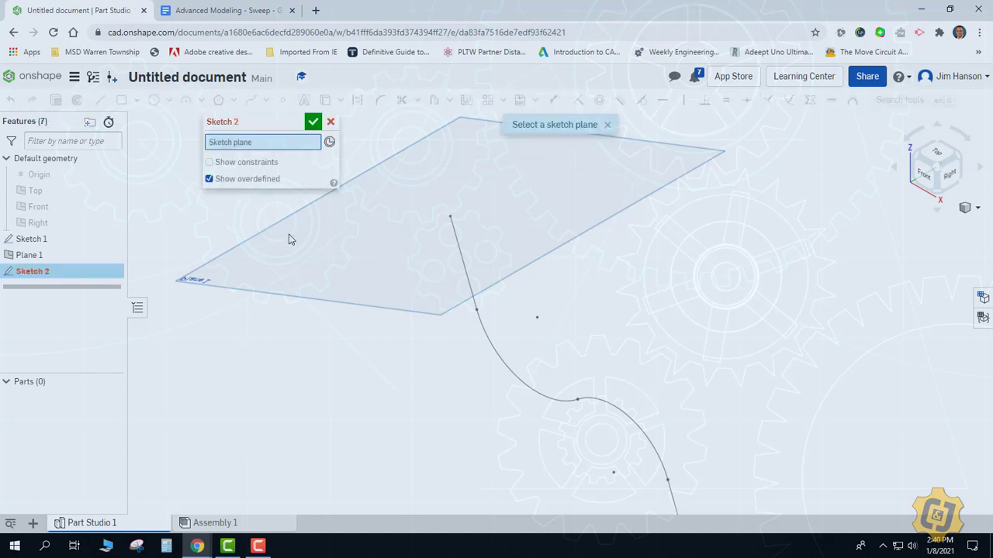
# On Plane 1, sketch concentric circles centred on the curve's top endpoint
pyautogui.click(338, 233)
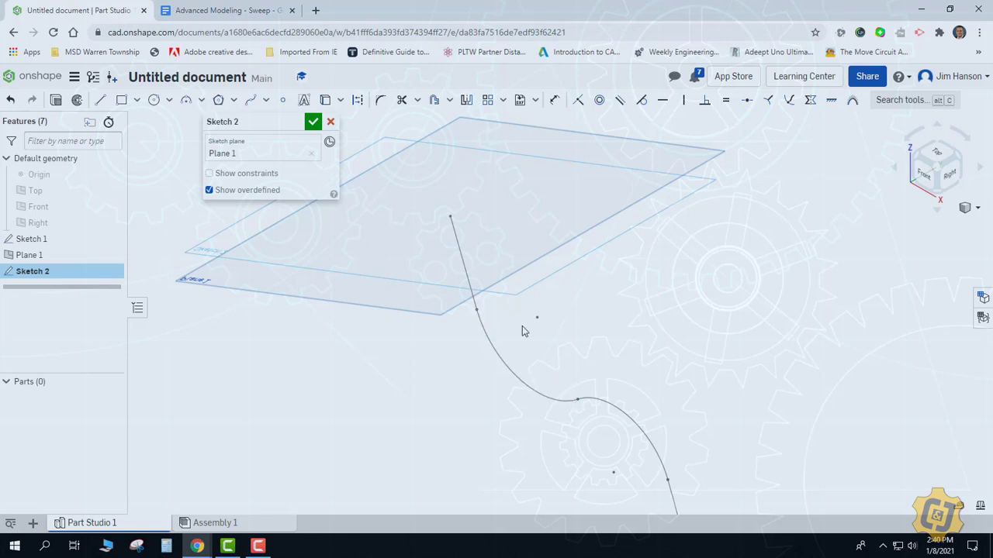
pyautogui.click(154, 102)
pyautogui.click(449, 216)
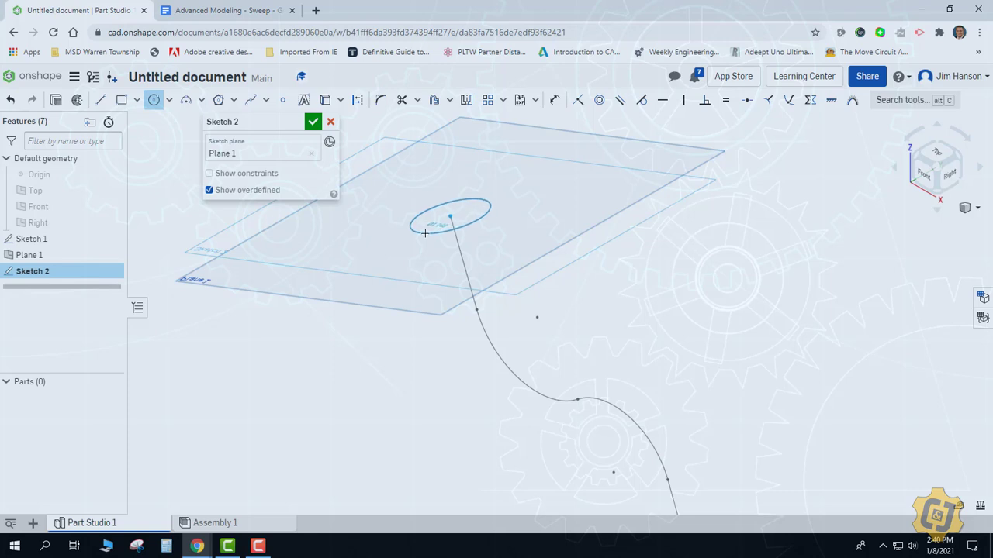
pyautogui.click(424, 233)
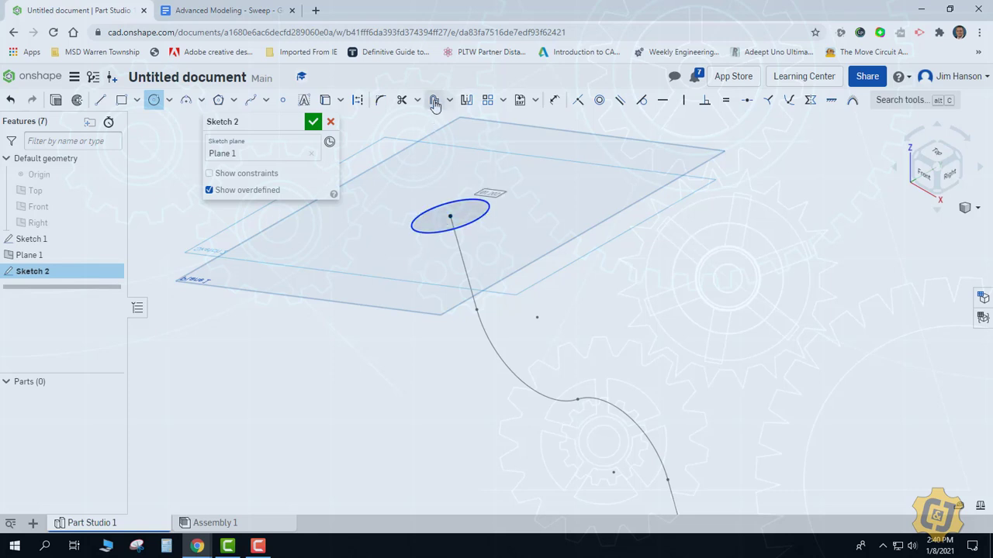
pyautogui.click(448, 214)
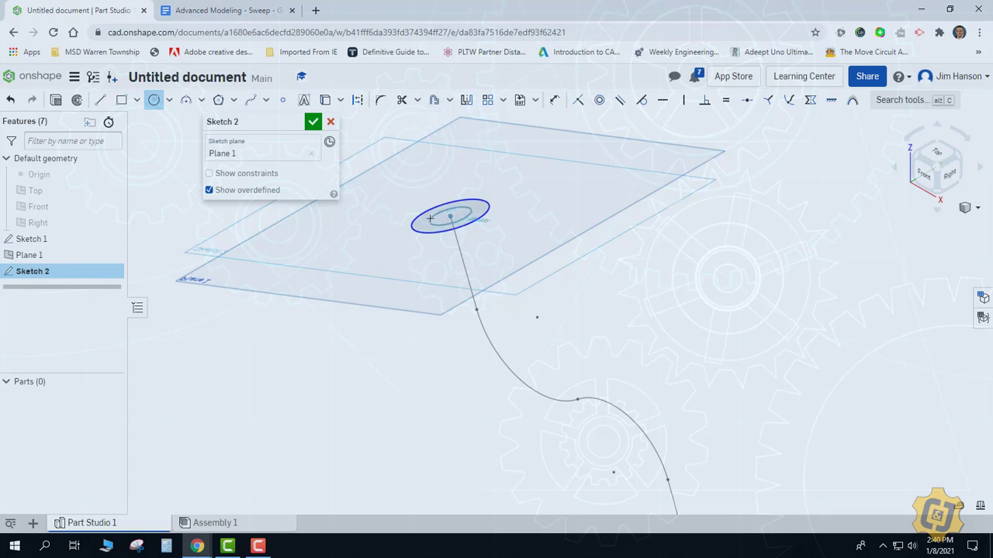
pyautogui.click(312, 122)
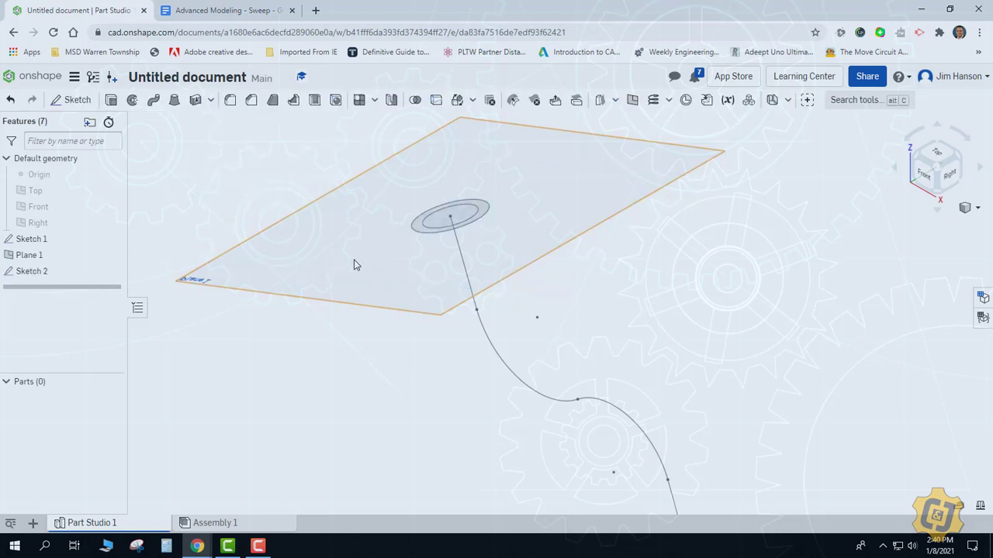
# Bring the whole curved path into view and hide Plane 1
pyautogui.scroll(-2, 355, 265)
pyautogui.moveTo(355, 264); pyautogui.dragTo(379, 255, button='middle')
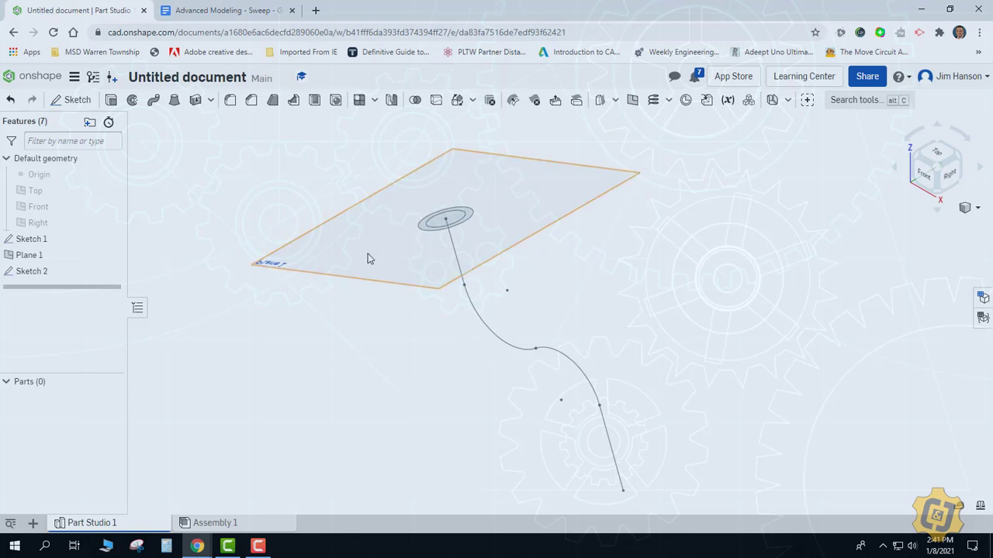
pyautogui.click(111, 257)
pyautogui.moveTo(277, 305); pyautogui.dragTo(316, 309, button='right')
# Try sweeping the ellipse profile along individually picked path edges, then cancel
pyautogui.click(153, 101)
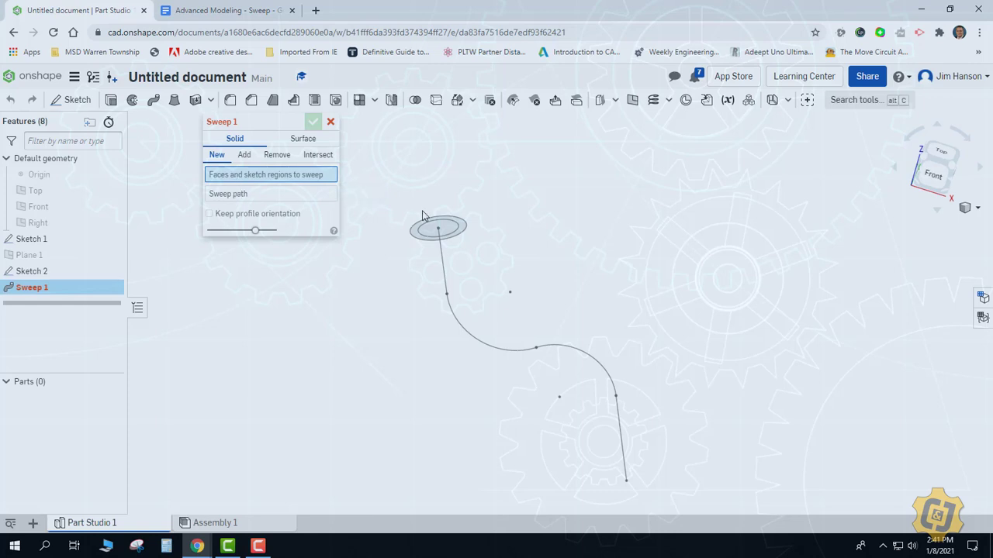
pyautogui.click(415, 235)
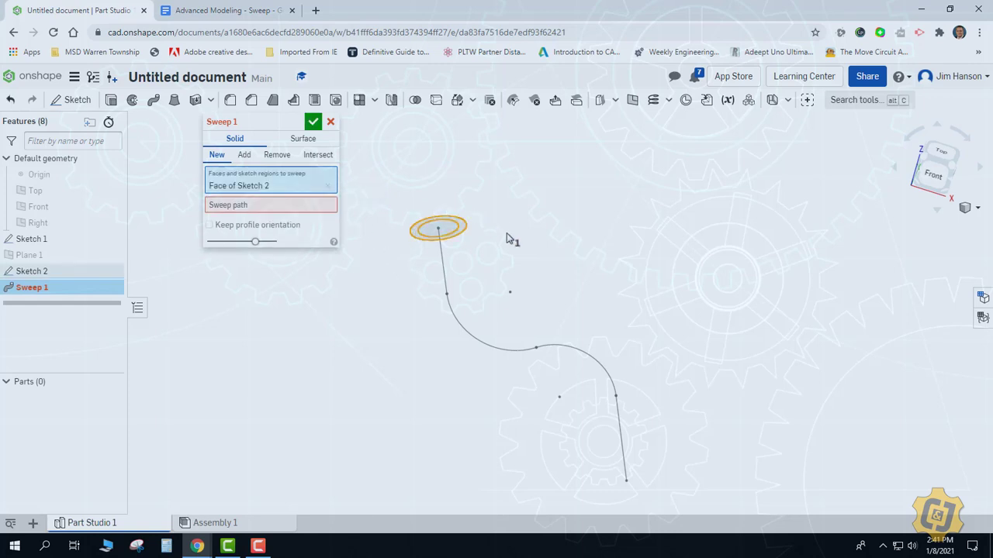
pyautogui.click(263, 205)
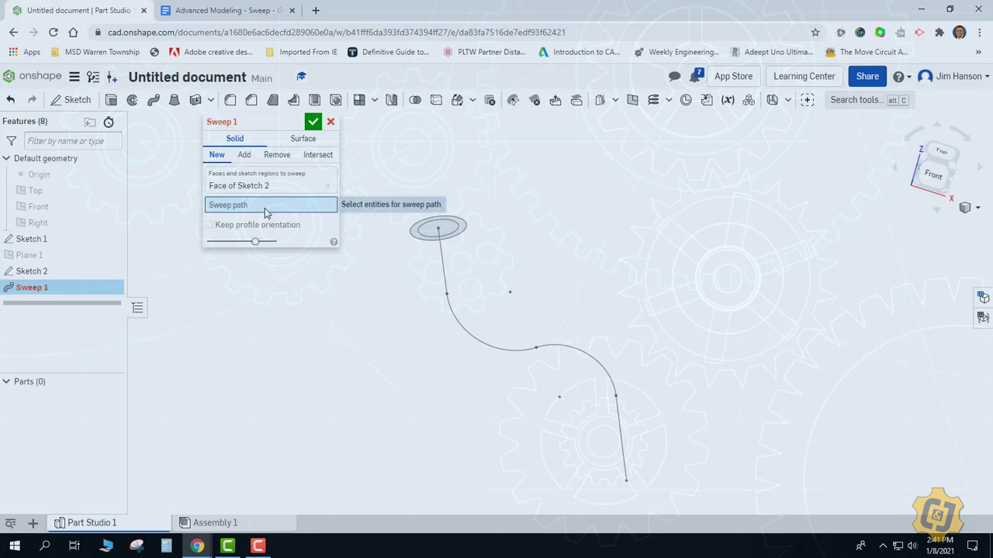
pyautogui.click(444, 276)
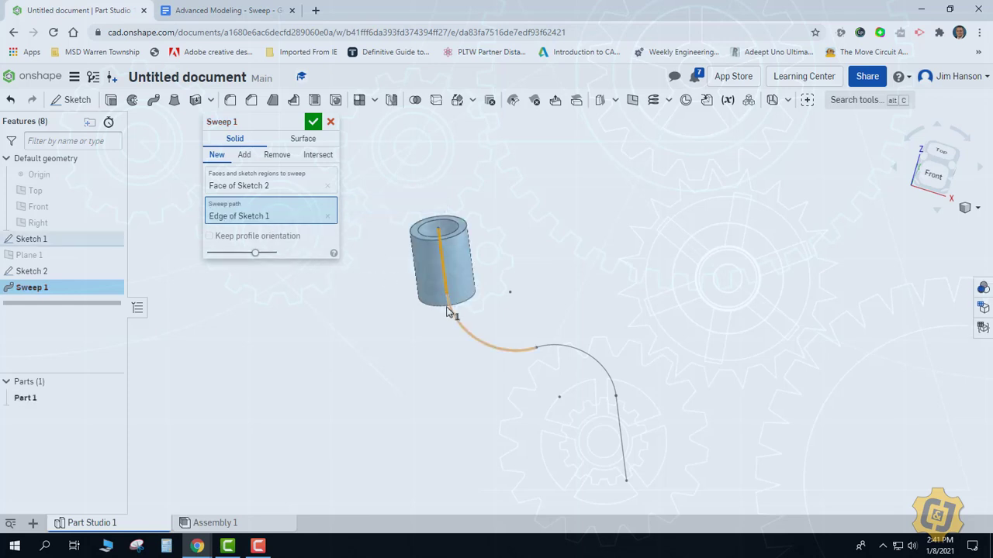
pyautogui.click(448, 311)
pyautogui.click(545, 354)
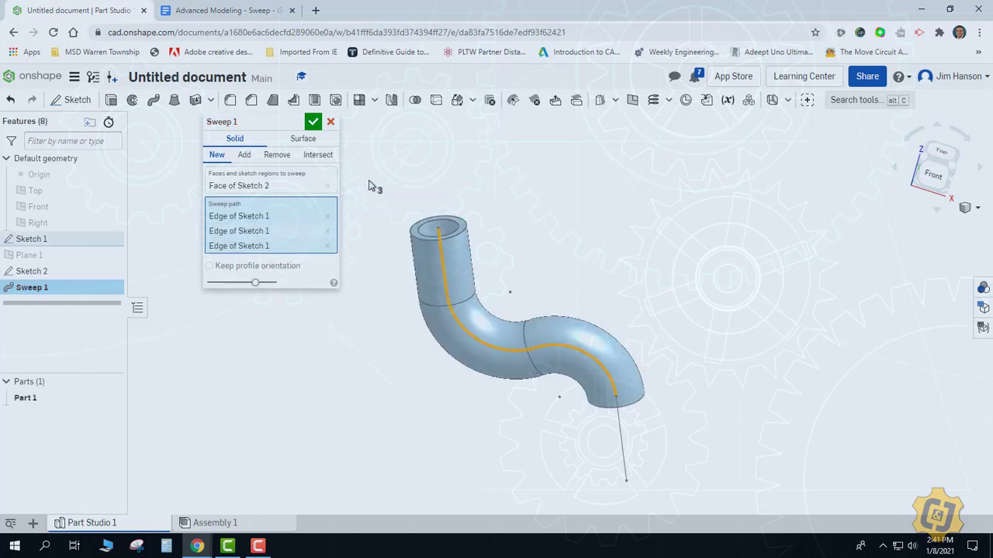
pyautogui.click(330, 122)
# Sweep the ellipse face along all of Sketch 1 to create the bent tube
pyautogui.click(154, 102)
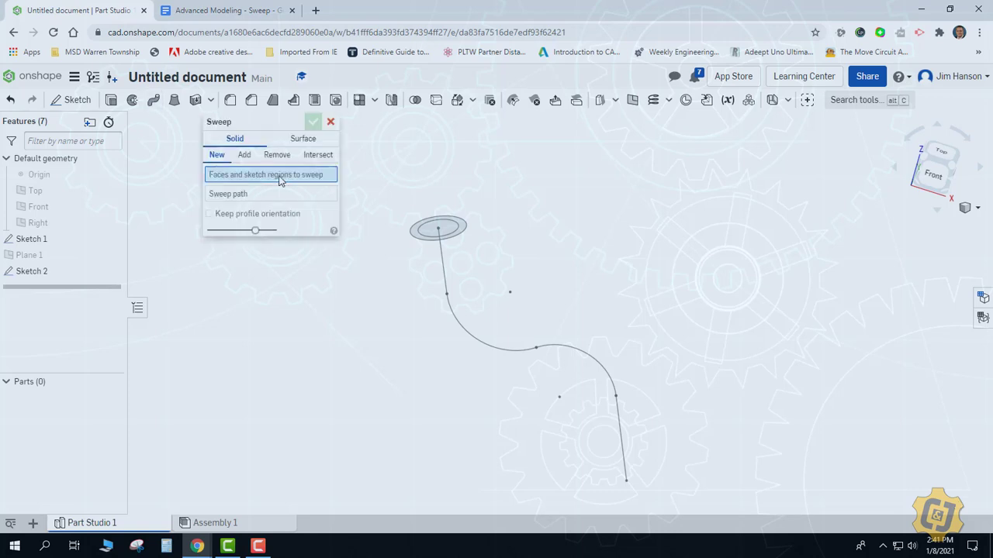
pyautogui.click(413, 234)
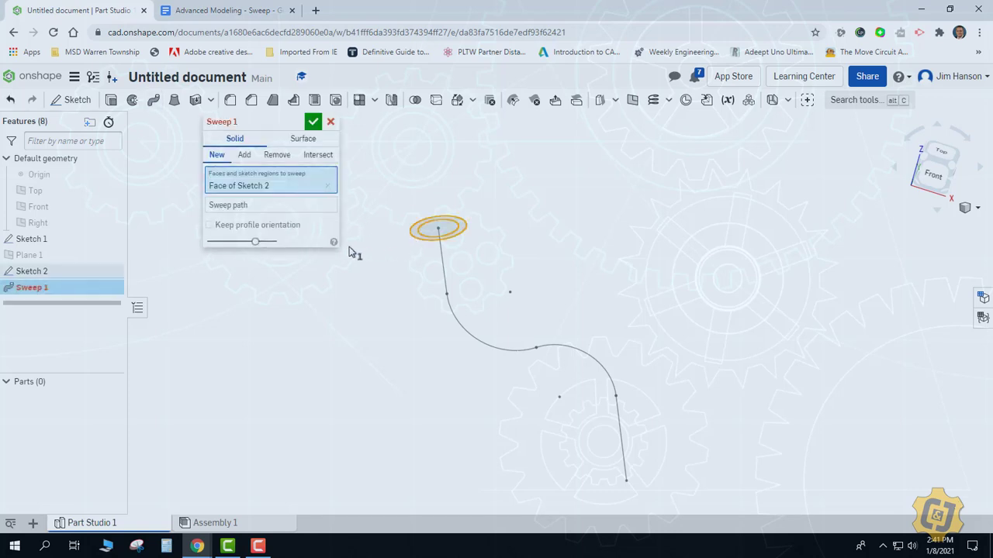
pyautogui.click(249, 206)
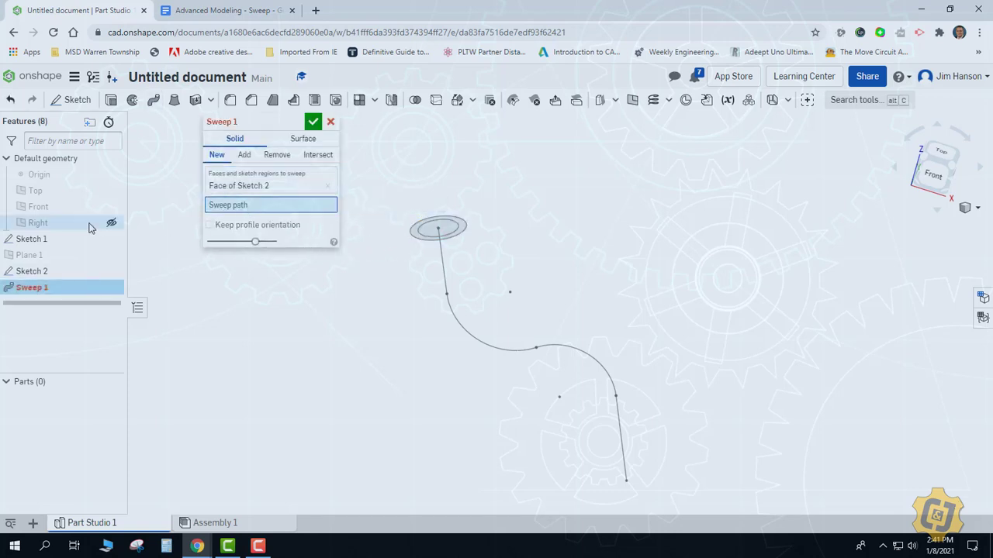
pyautogui.click(55, 240)
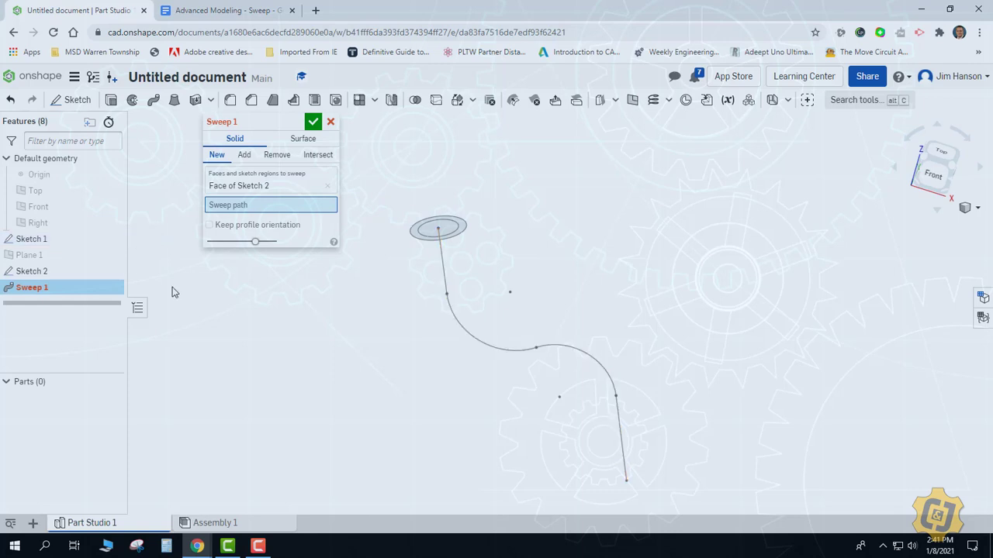
pyautogui.click(313, 122)
pyautogui.moveTo(336, 249); pyautogui.dragTo(378, 170, button='right')
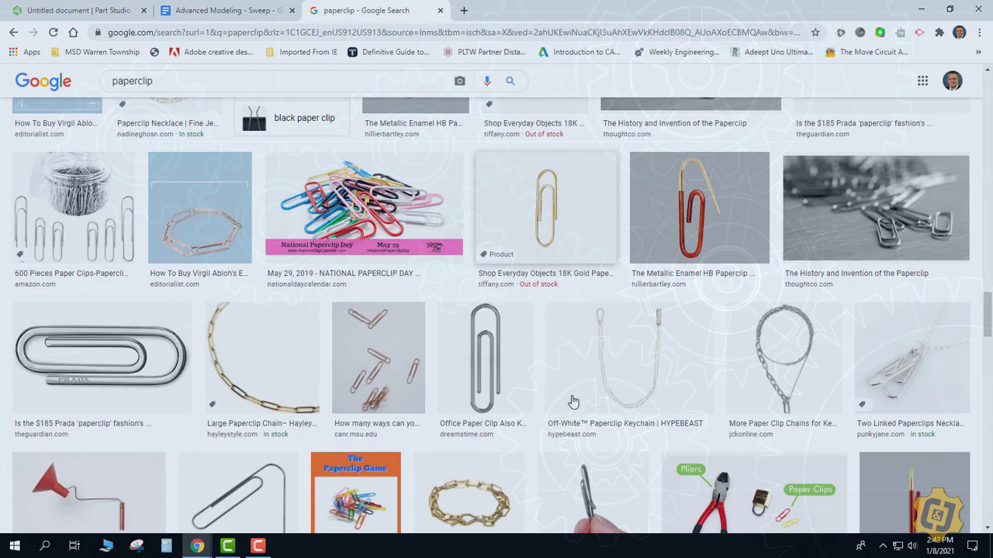
# Save a paperclip photo from the Google image results as Paperclip.jpg
pyautogui.click(481, 431)
pyautogui.rightClick(790, 309)
pyautogui.click(823, 434)
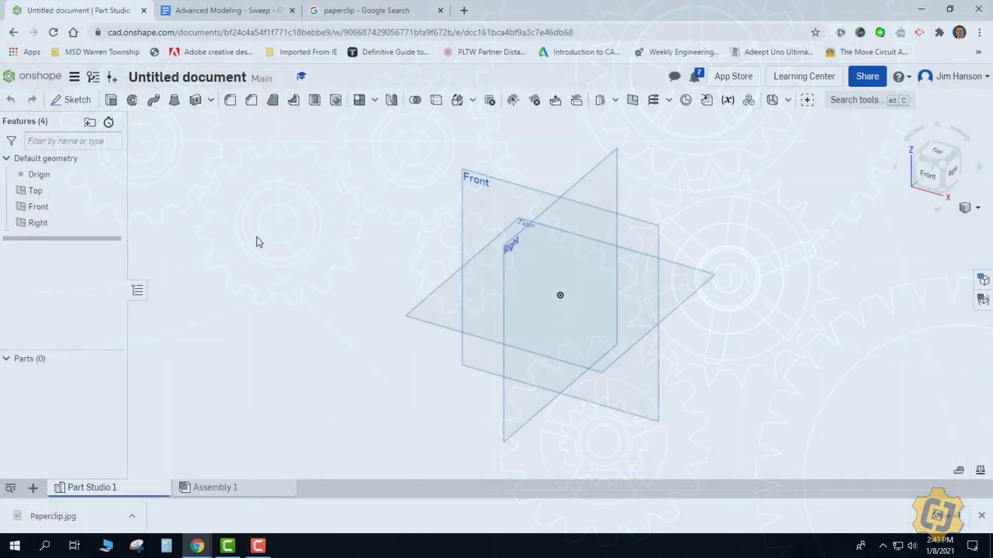
# Start a sketch on the Front plane and upload Paperclip.jpg as an insertable image
pyautogui.click(73, 100)
pyautogui.click(477, 197)
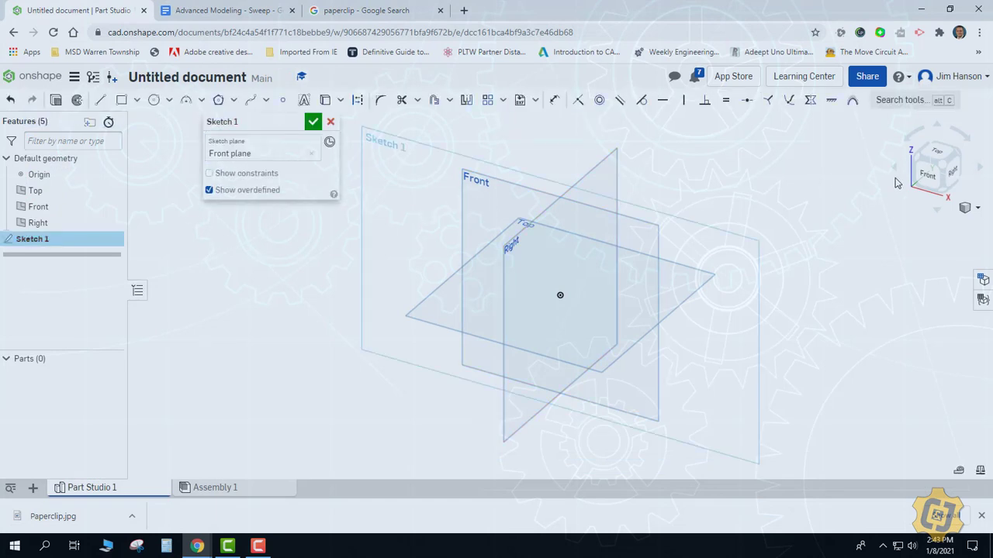
pyautogui.click(535, 101)
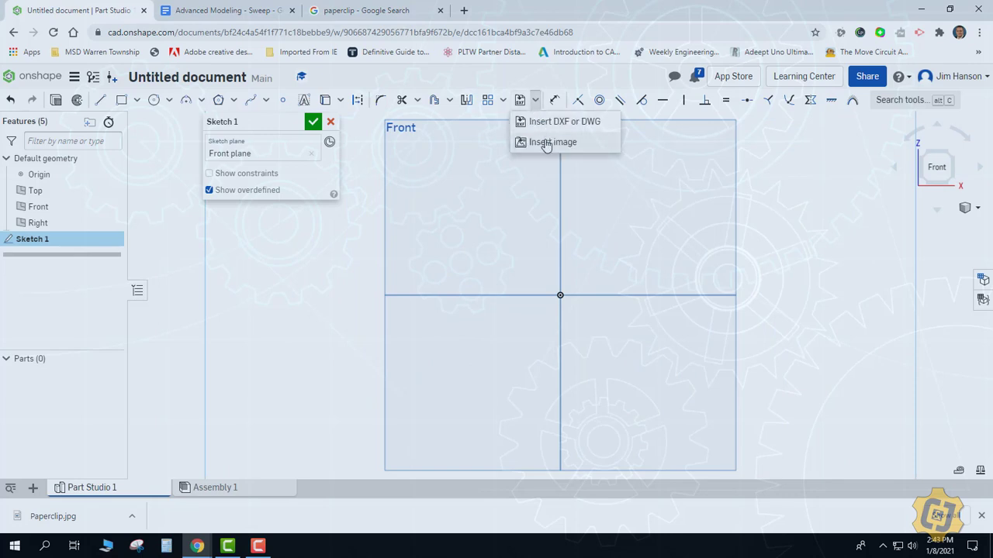
pyautogui.click(548, 145)
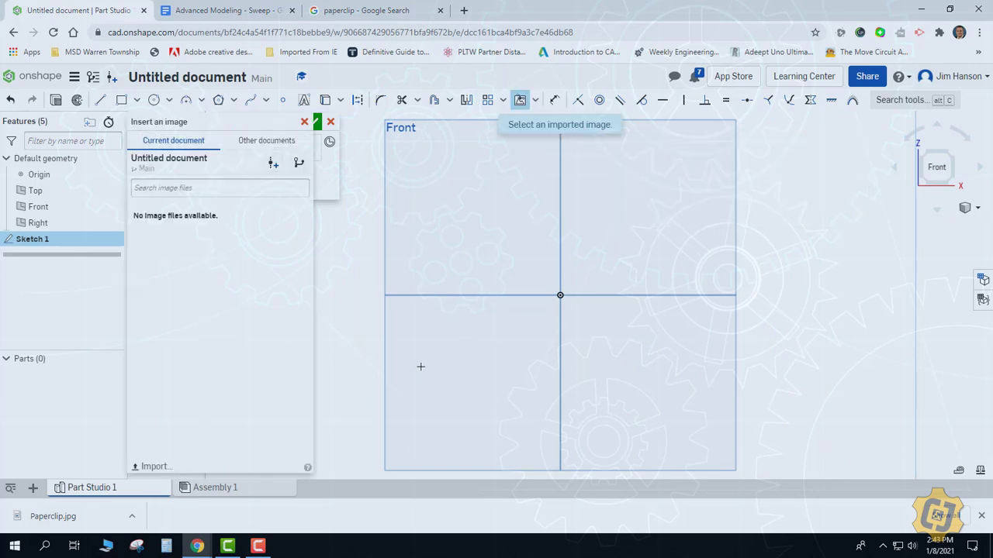
pyautogui.click(154, 468)
pyautogui.doubleClick(683, 131)
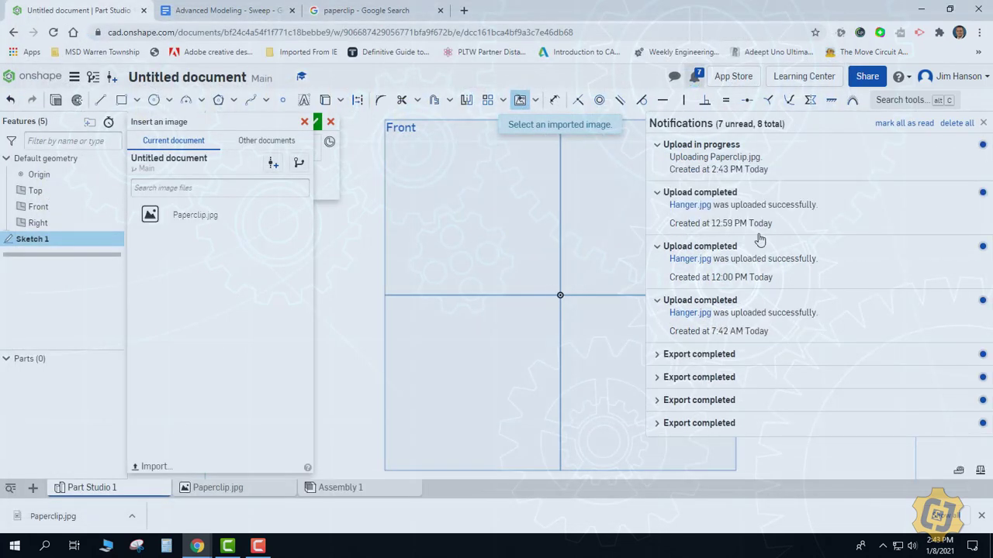
pyautogui.click(983, 123)
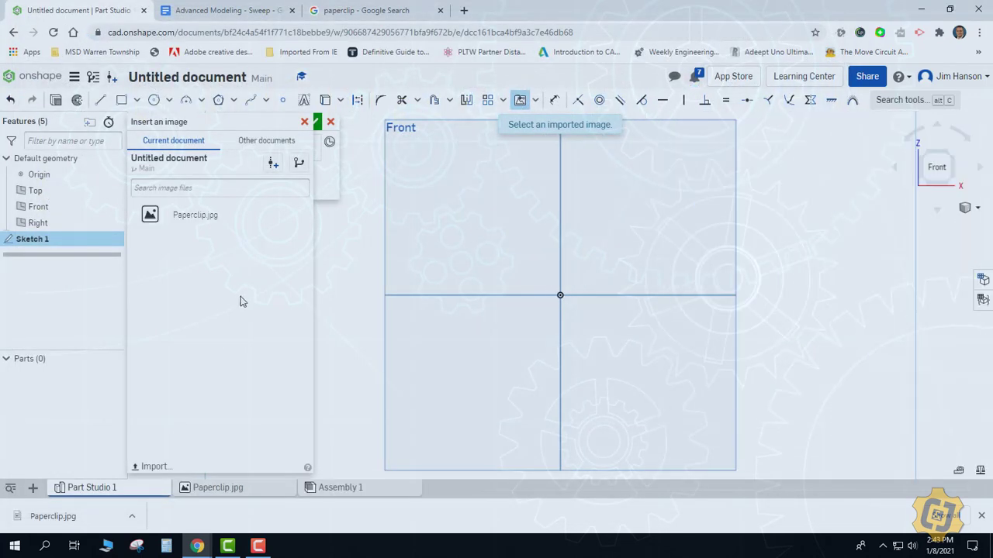
# Place the Paperclip.jpg image in the sketch as a large rectangle and shift it higher
pyautogui.click(189, 217)
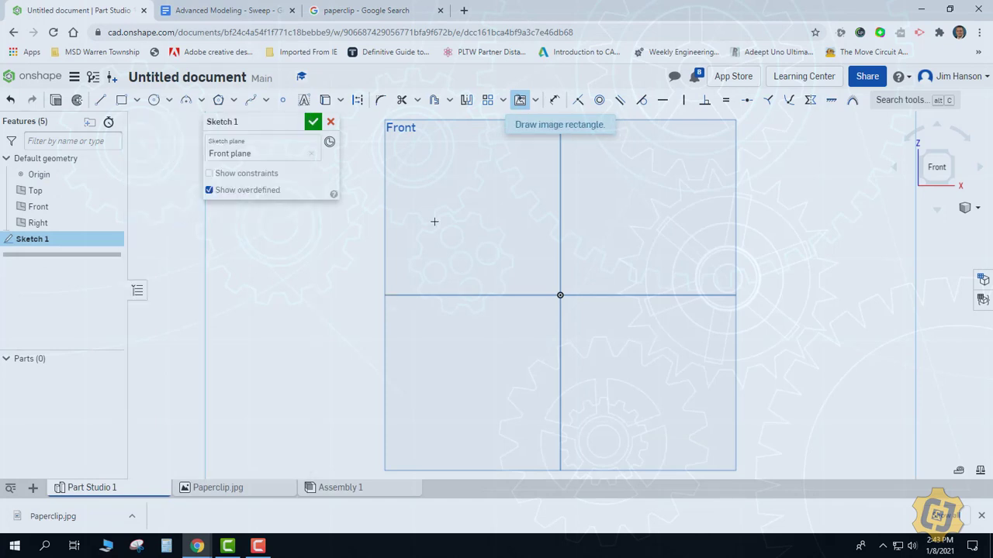
pyautogui.click(384, 183)
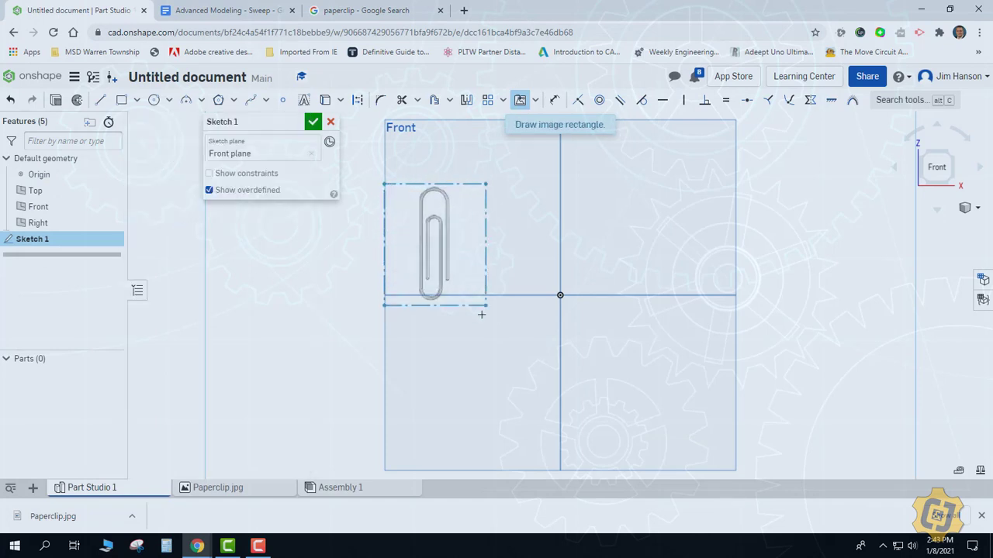
pyautogui.click(621, 445)
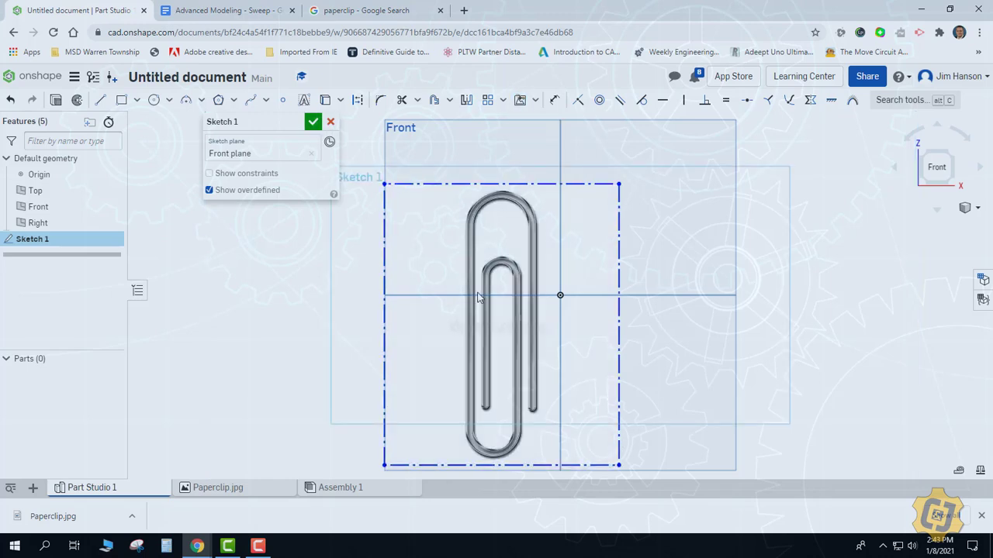
pyautogui.moveTo(478, 293); pyautogui.dragTo(476, 246)
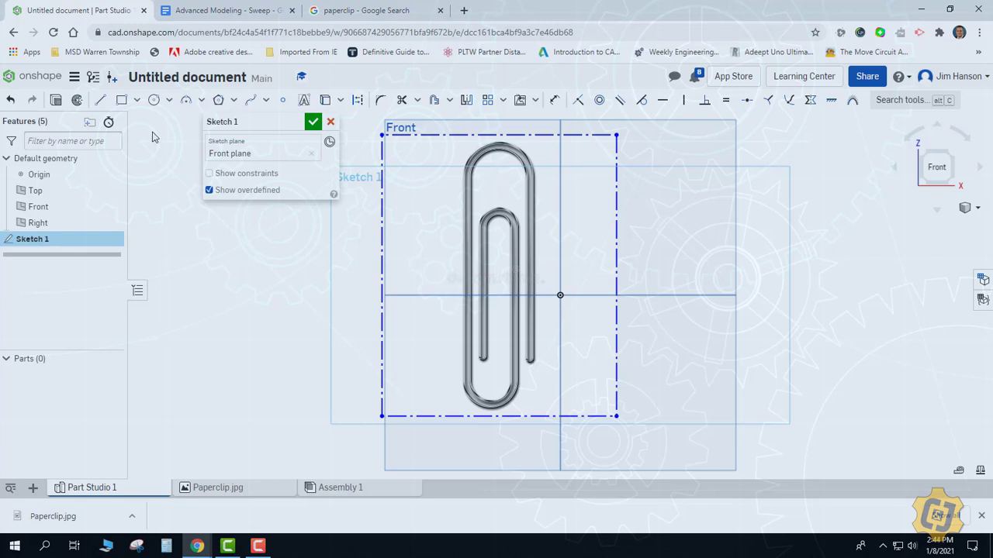
# Trace the paperclip's right leg with a straight line
pyautogui.click(100, 100)
pyautogui.click(529, 359)
pyautogui.click(532, 175)
pyautogui.press('Escape')
pyautogui.scroll(4, 560, 192)
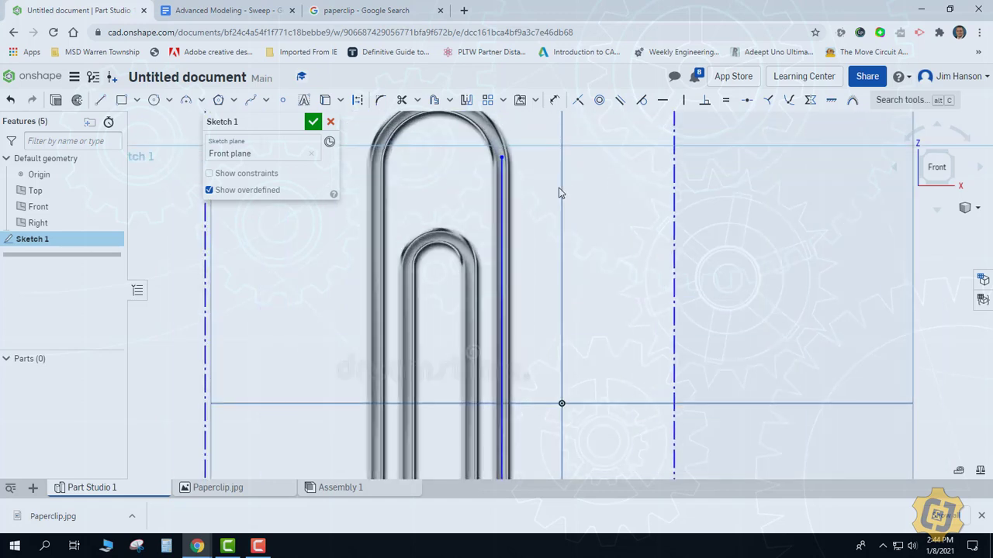
pyautogui.moveTo(560, 192); pyautogui.dragTo(585, 264, button='middle')
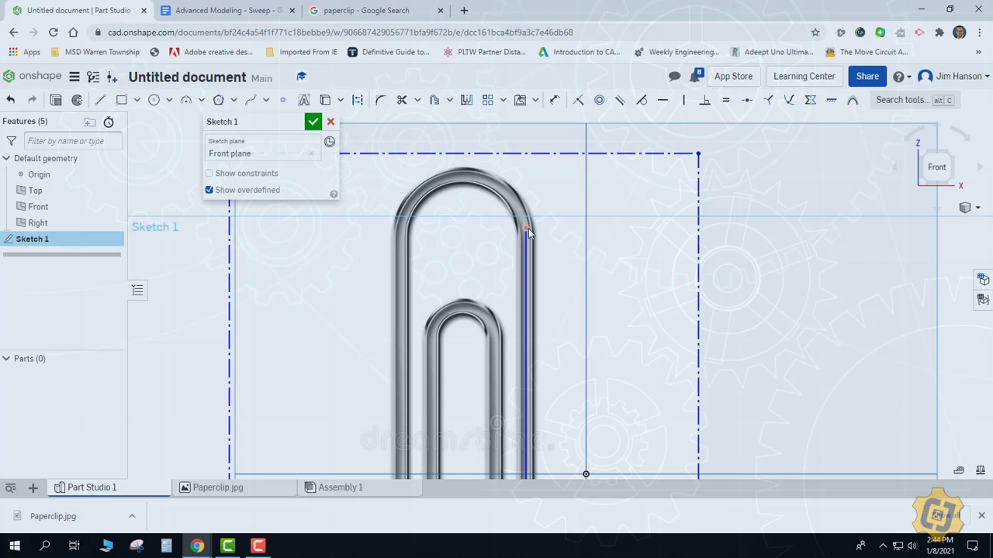
# Trace the paperclip's top bend with a three-point arc
pyautogui.click(186, 99)
pyautogui.click(398, 226)
pyautogui.click(528, 230)
pyautogui.click(464, 182)
pyautogui.press('Escape')
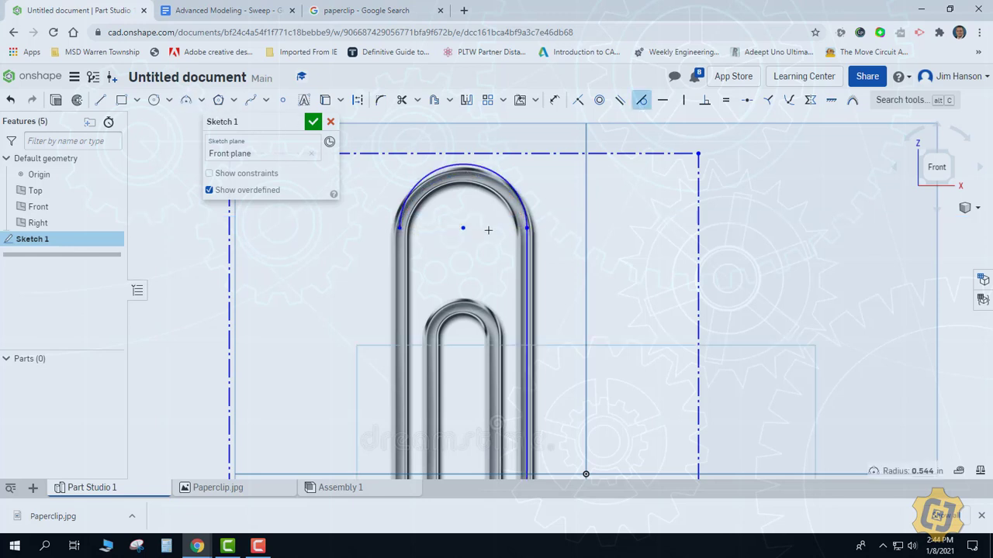
pyautogui.press('l')
pyautogui.moveTo(446, 466); pyautogui.dragTo(470, 138, button='middle')
# Trace the paperclip's bottom bend with a three-point arc
pyautogui.press('a')
pyautogui.click(419, 319)
pyautogui.click(516, 320)
pyautogui.click(467, 370)
pyautogui.scroll(-1, 468, 371)
pyautogui.moveTo(467, 371); pyautogui.dragTo(467, 465, button='middle')
# Trace the inner leg line, the inner loop arc, and the start of the inner leg
pyautogui.press('l')
pyautogui.click(506, 424)
pyautogui.click(504, 163)
pyautogui.click(186, 102)
pyautogui.click(504, 163)
pyautogui.click(452, 162)
pyautogui.click(480, 136)
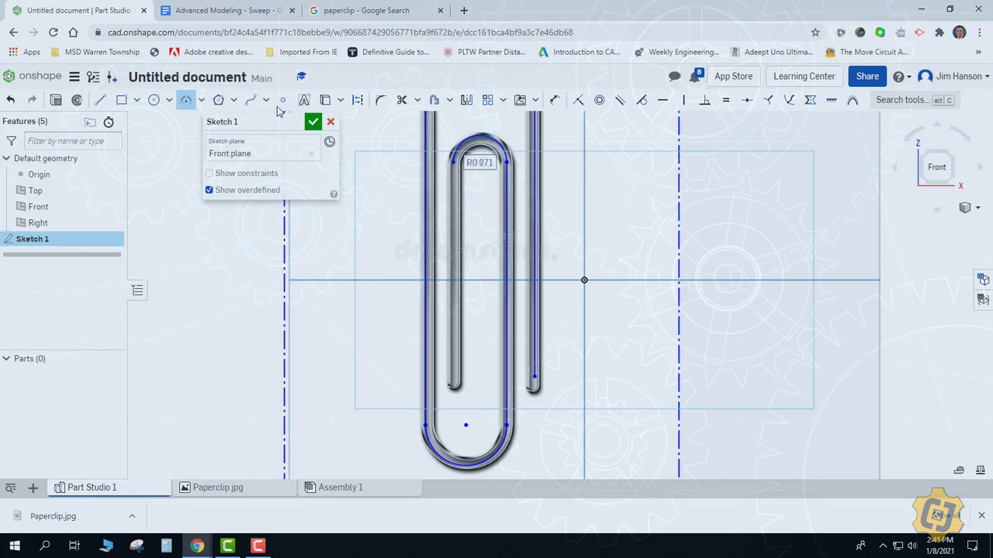
pyautogui.press('l')
pyautogui.click(452, 383)
pyautogui.press('Escape')
pyautogui.scroll(2, 480, 112)
pyautogui.moveTo(426, 101)
pyautogui.mouseDown(button='middle')
pyautogui.moveTo(425, 215)
pyautogui.moveTo(429, 106)
pyautogui.mouseUp(button='middle')
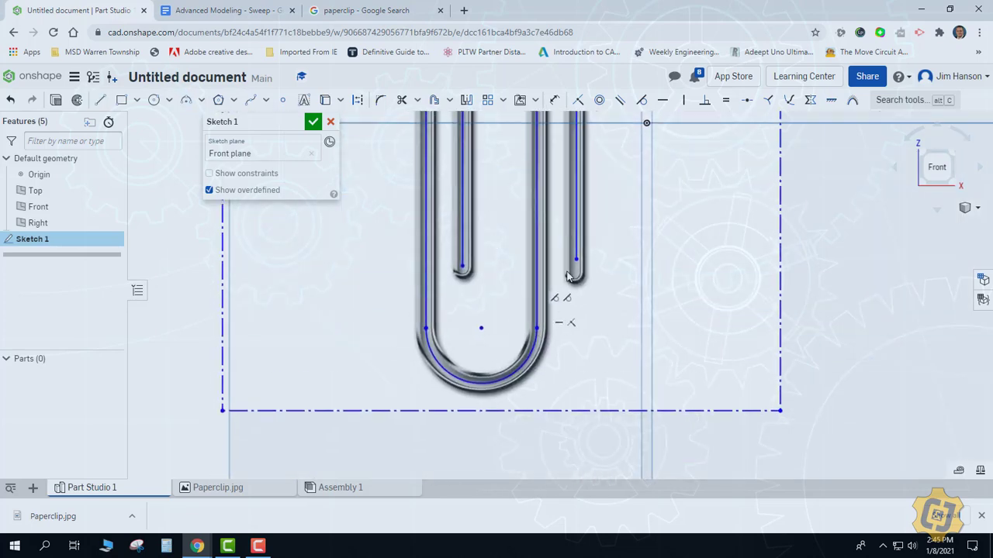
# Switch to Isometric view and finish the paperclip sketch
pyautogui.click(976, 207)
pyautogui.click(912, 222)
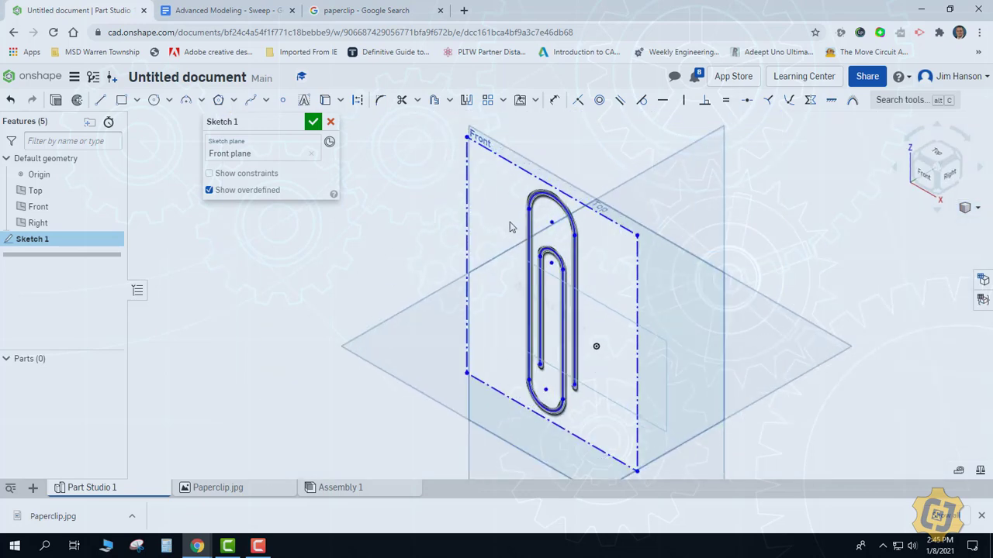
pyautogui.click(312, 122)
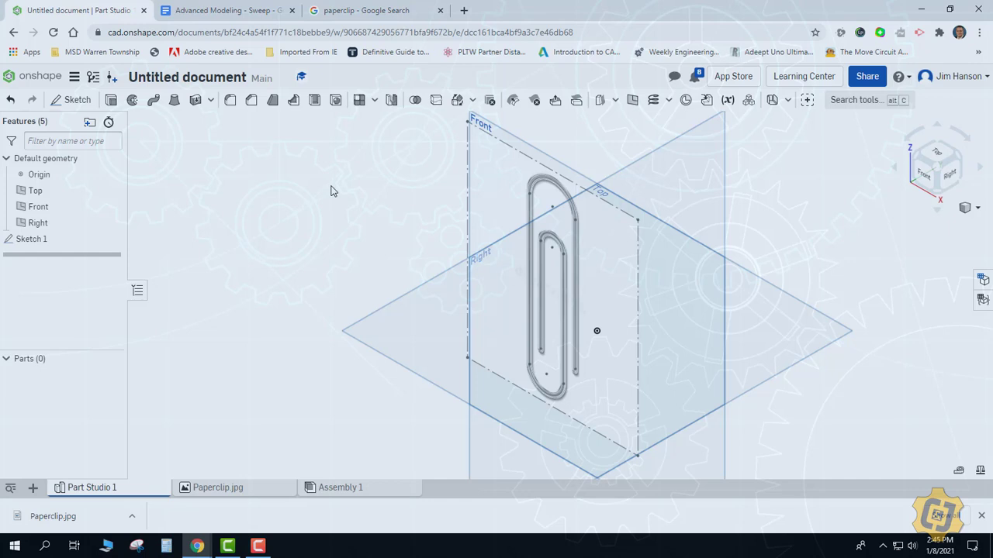
# Hide the Right, Front and Top planes and the origin
pyautogui.click(111, 223)
pyautogui.click(111, 207)
pyautogui.click(111, 190)
pyautogui.click(112, 175)
# Create Plane 1 of Point normal type at the paperclip wire's end point
pyautogui.click(632, 100)
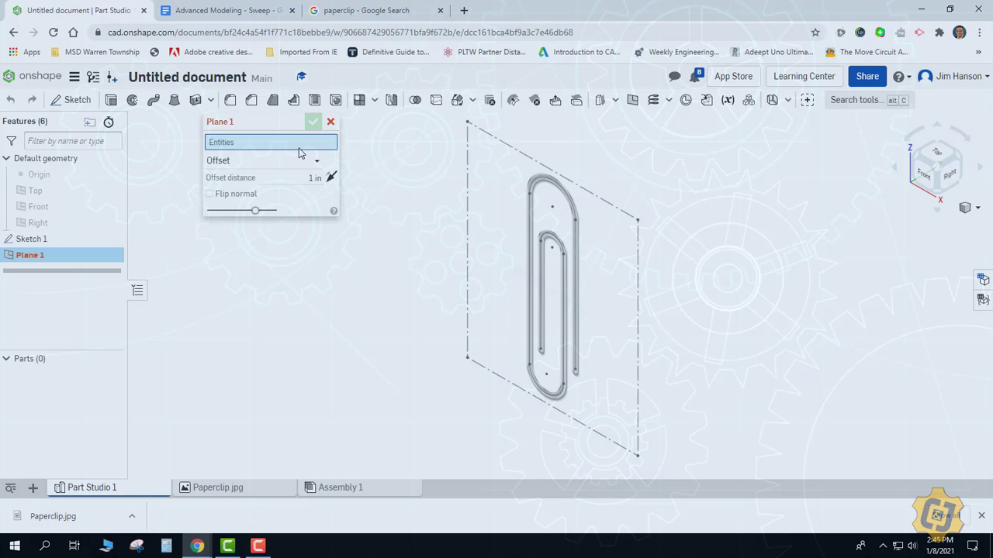
pyautogui.click(295, 161)
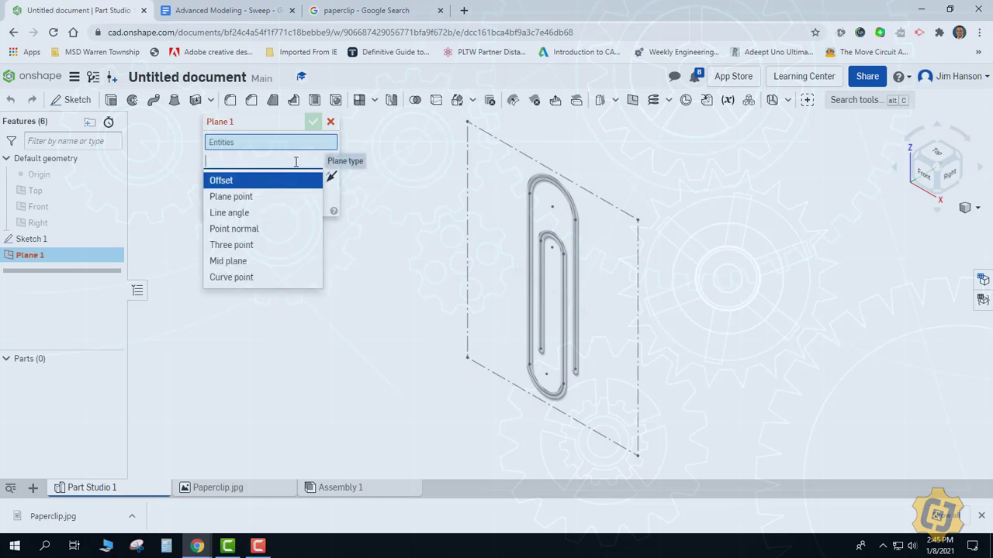
pyautogui.click(277, 230)
pyautogui.scroll(2, 589, 384)
pyautogui.scroll(1, 590, 378)
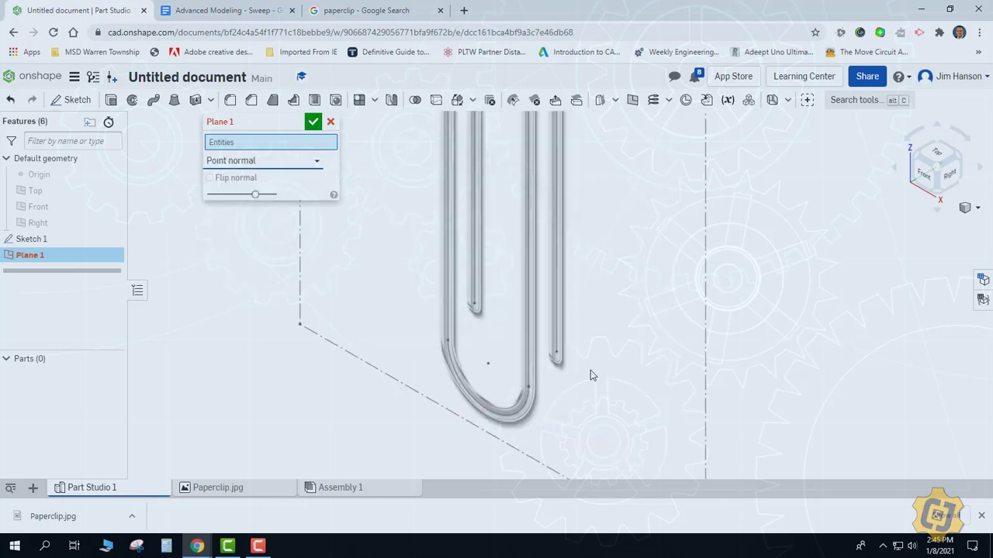
pyautogui.scroll(1, 591, 370)
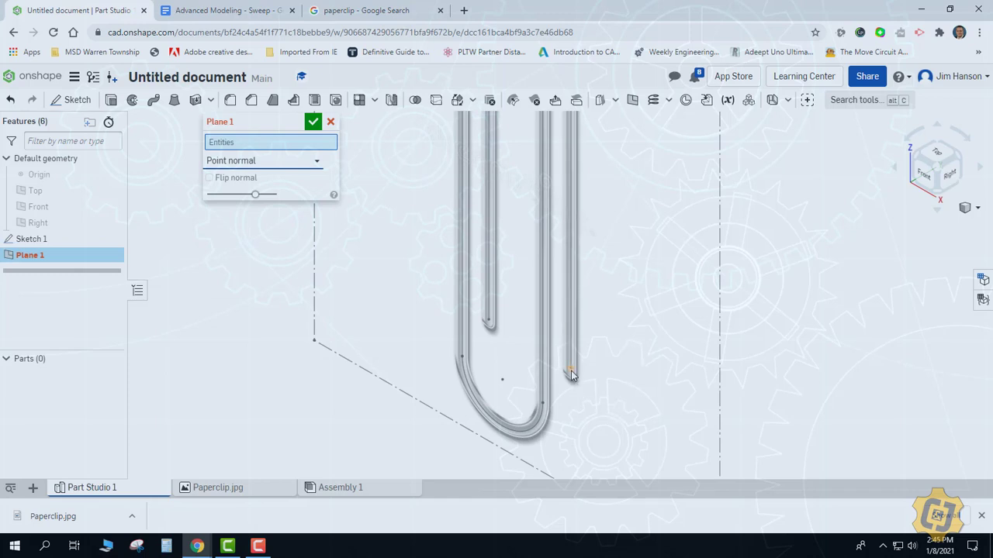
pyautogui.click(571, 371)
pyautogui.click(574, 359)
pyautogui.click(313, 122)
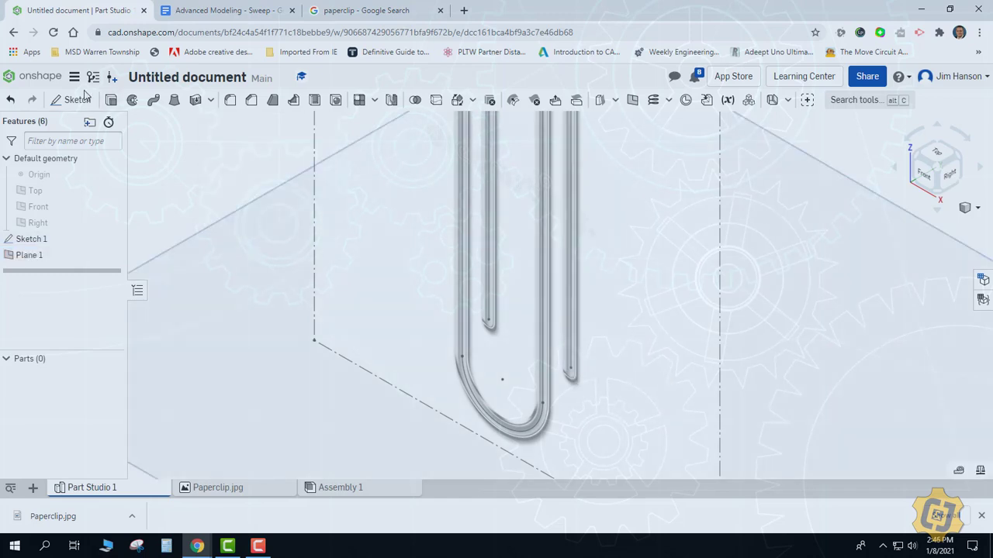
# Sketch a small circle centred on the clip end as Sketch 2, then start a Sweep
pyautogui.click(78, 100)
pyautogui.press('c')
pyautogui.click(570, 377)
pyautogui.scroll(3, 580, 377)
pyautogui.click(580, 376)
pyautogui.rightClick(638, 372)
pyautogui.click(655, 189)
pyautogui.click(313, 121)
pyautogui.scroll(-3, 425, 398)
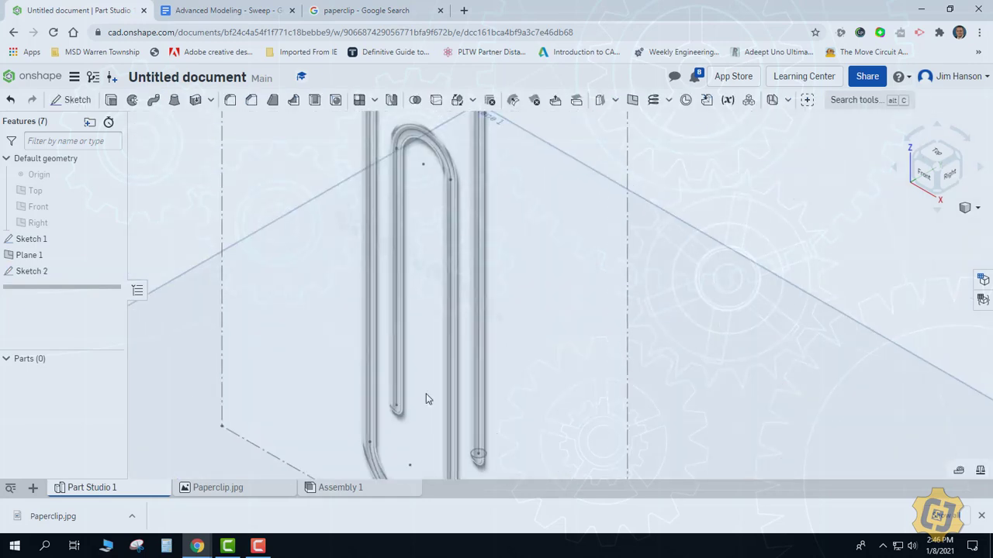
pyautogui.scroll(-2, 426, 399)
pyautogui.click(154, 99)
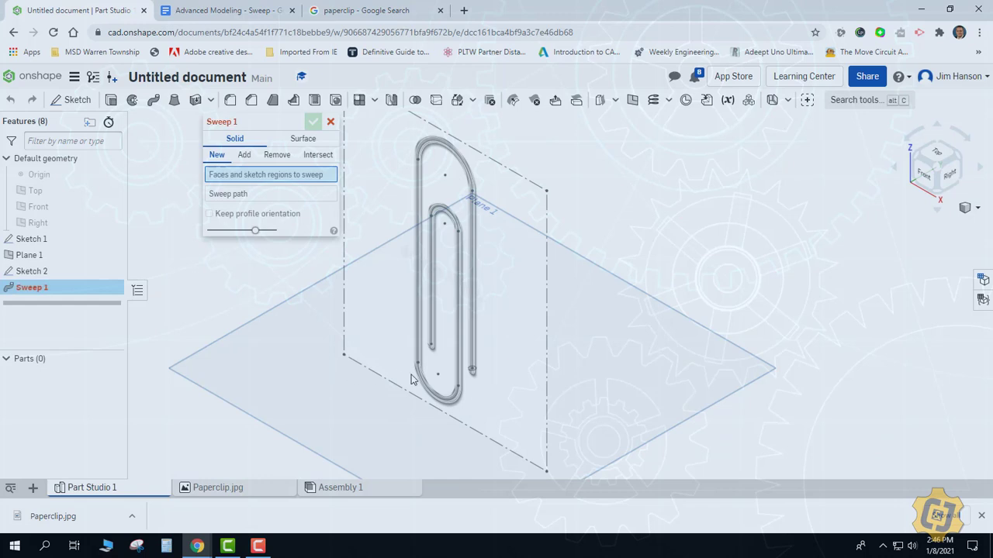
# Sweep the Sketch 2 circle along the Sketch 1 paperclip outline to create solid Part 1
pyautogui.click(471, 373)
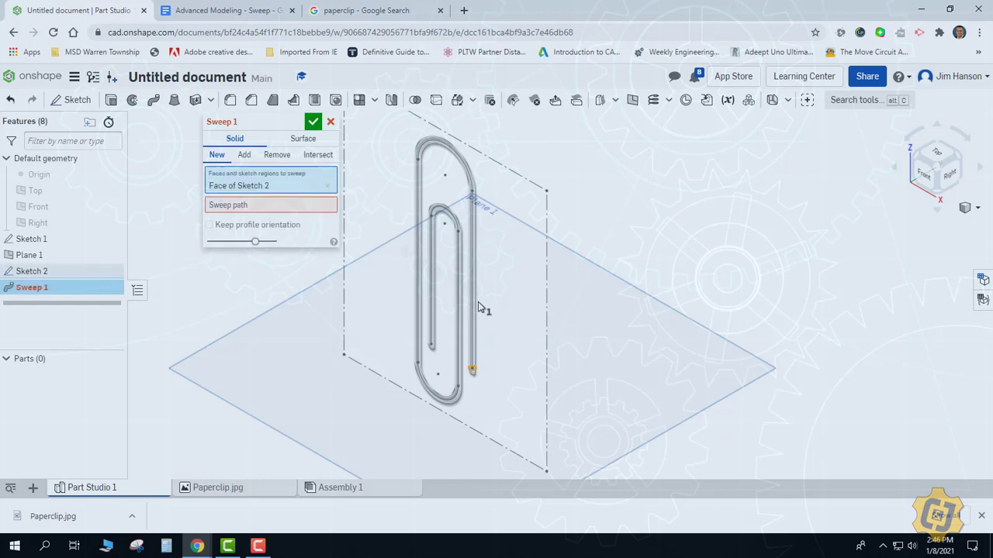
pyautogui.click(304, 207)
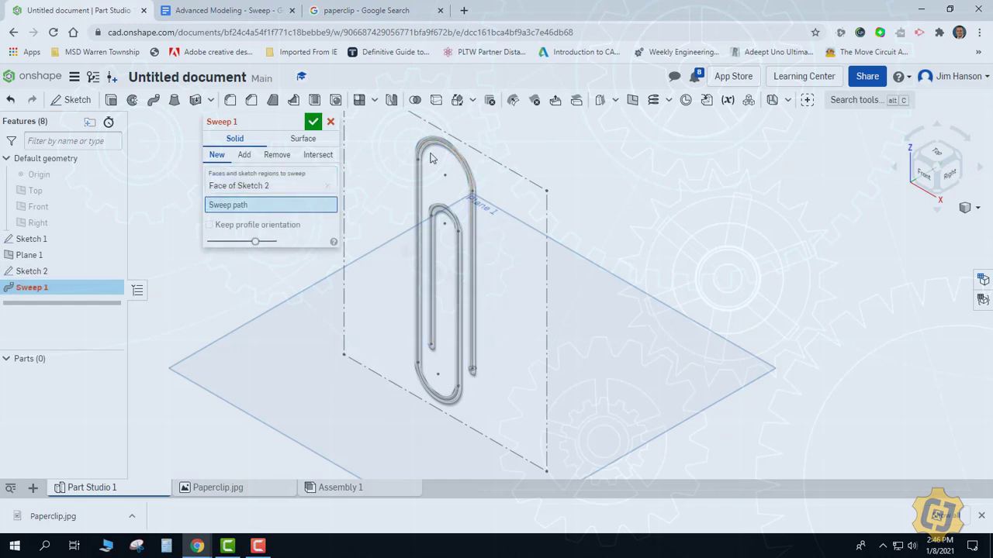
pyautogui.click(56, 241)
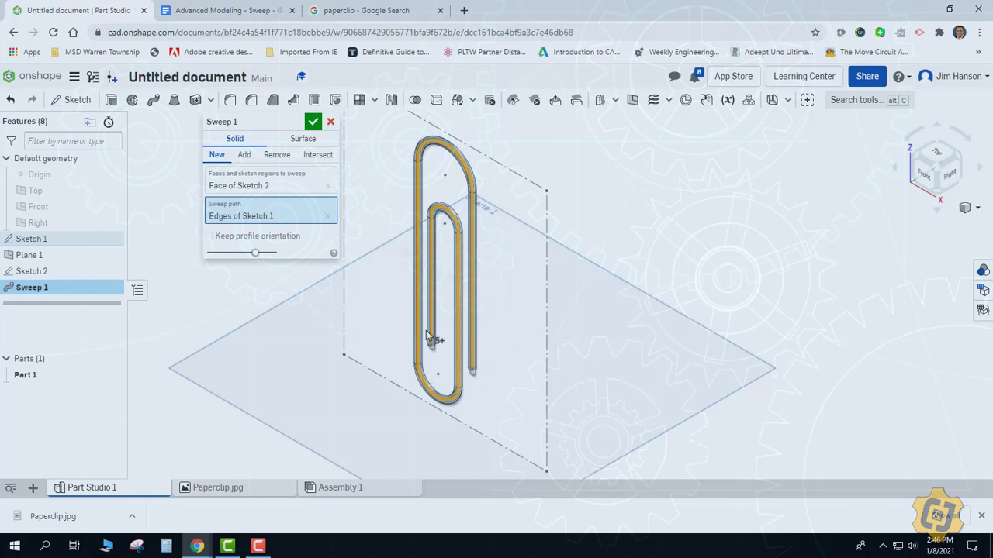
pyautogui.click(313, 122)
pyautogui.moveTo(276, 282); pyautogui.dragTo(294, 270, button='right')
pyautogui.scroll(8, 450, 403)
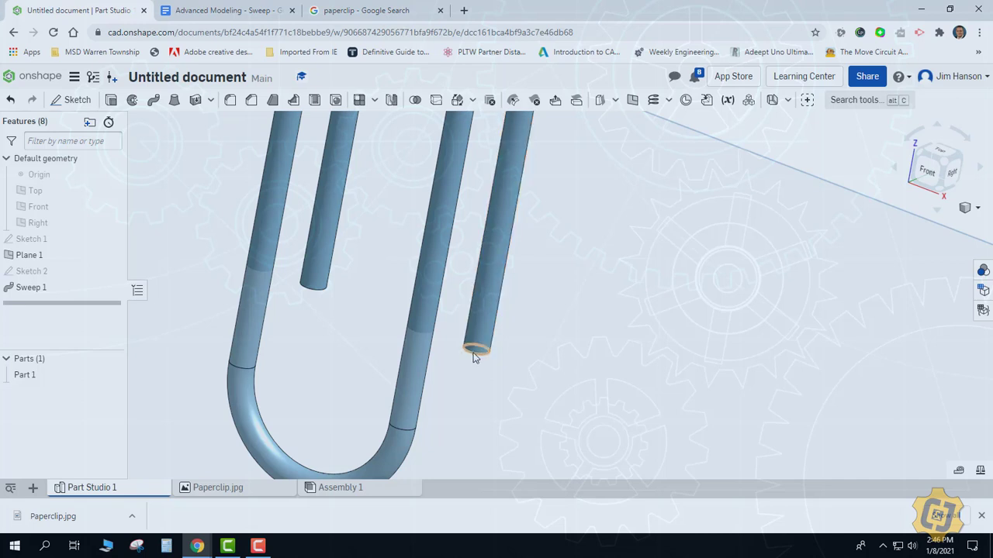
# Give the Sketch 2 end circle a 0.11 in diameter dimension so the sweep rebuilds
pyautogui.doubleClick(31, 271)
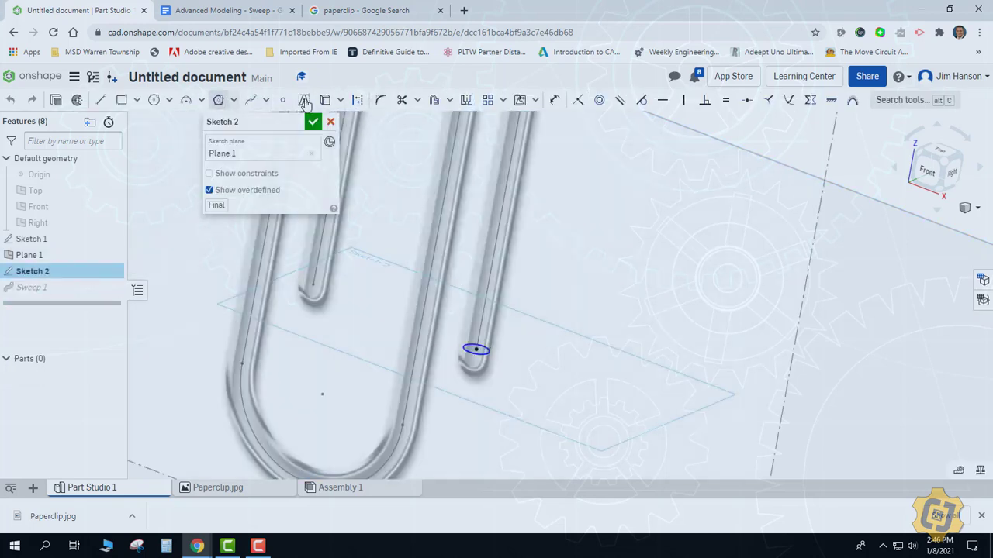
pyautogui.click(554, 99)
pyautogui.click(489, 349)
pyautogui.click(504, 349)
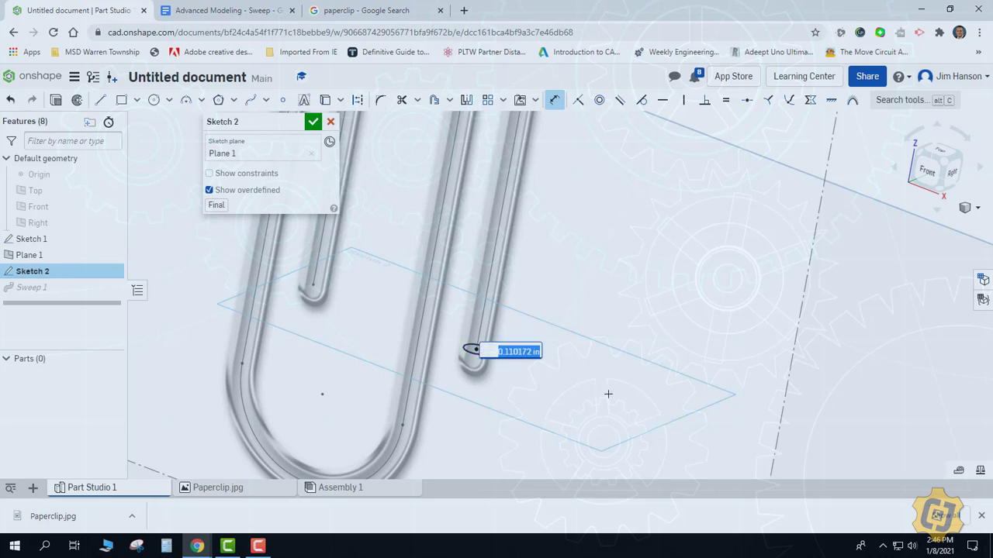
pyautogui.write('11')
pyautogui.press('Return')
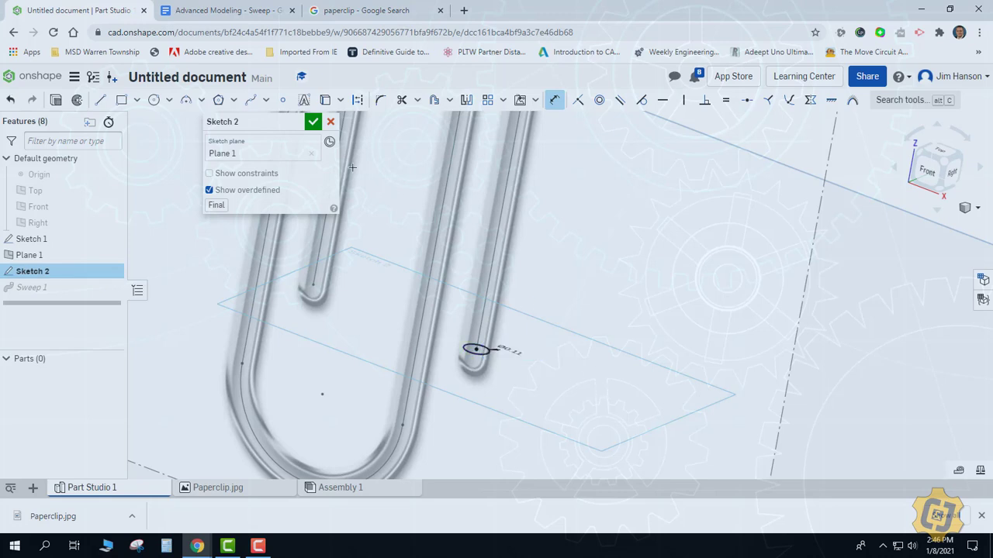
pyautogui.click(313, 122)
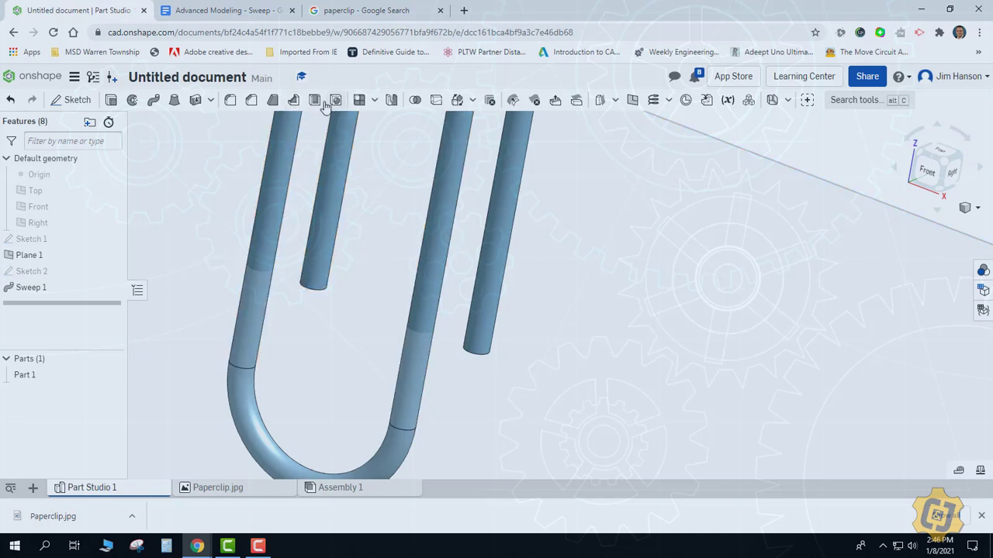
# Fillet both open wire-end edges with radius 11/2 to make domed tips
pyautogui.click(231, 101)
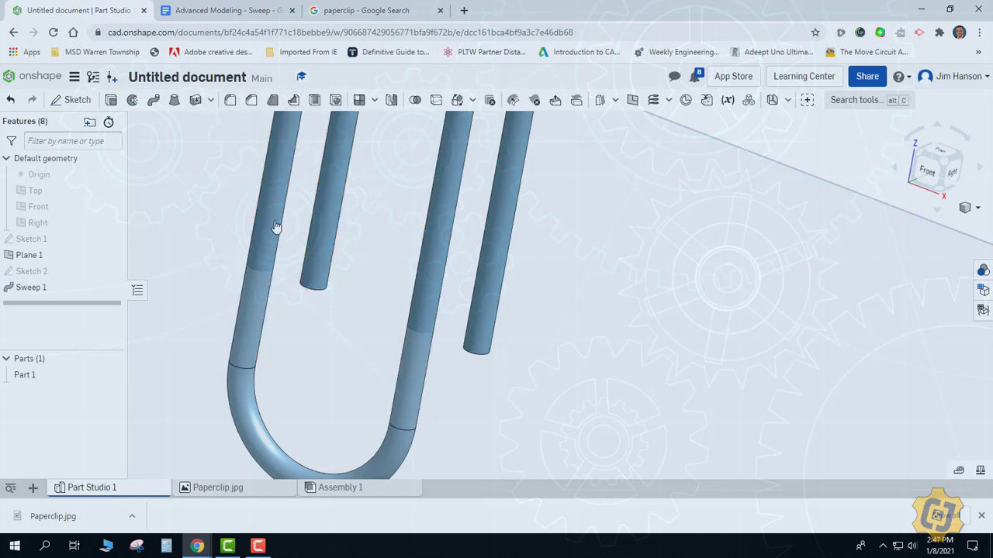
pyautogui.click(304, 289)
pyautogui.click(476, 348)
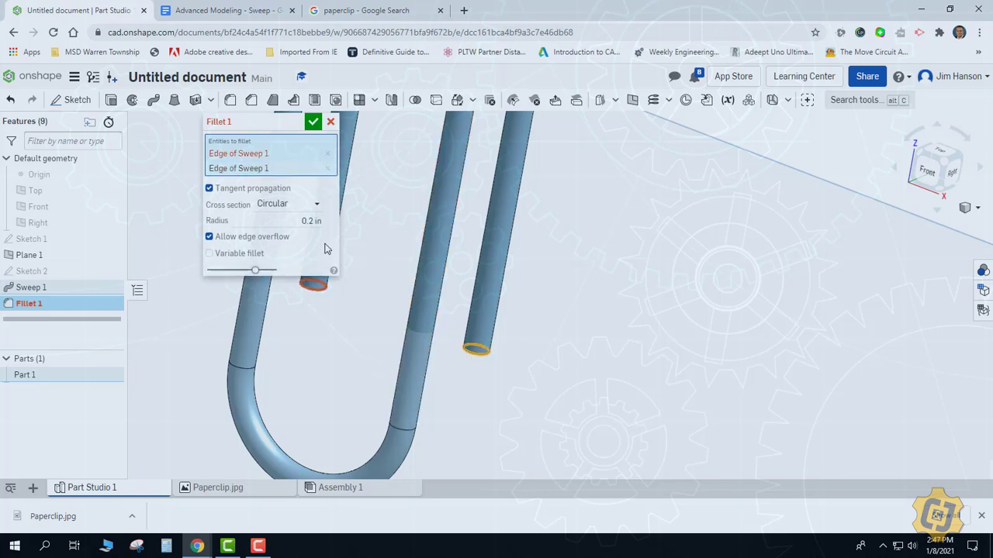
pyautogui.click(311, 221)
pyautogui.write('1')
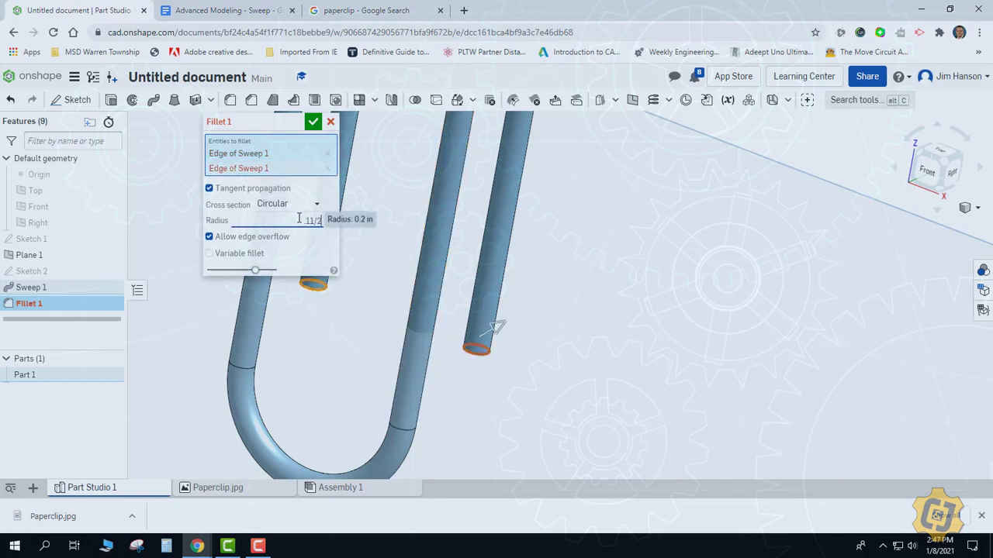
pyautogui.write('1/2')
pyautogui.press('Return')
pyautogui.press('Return')
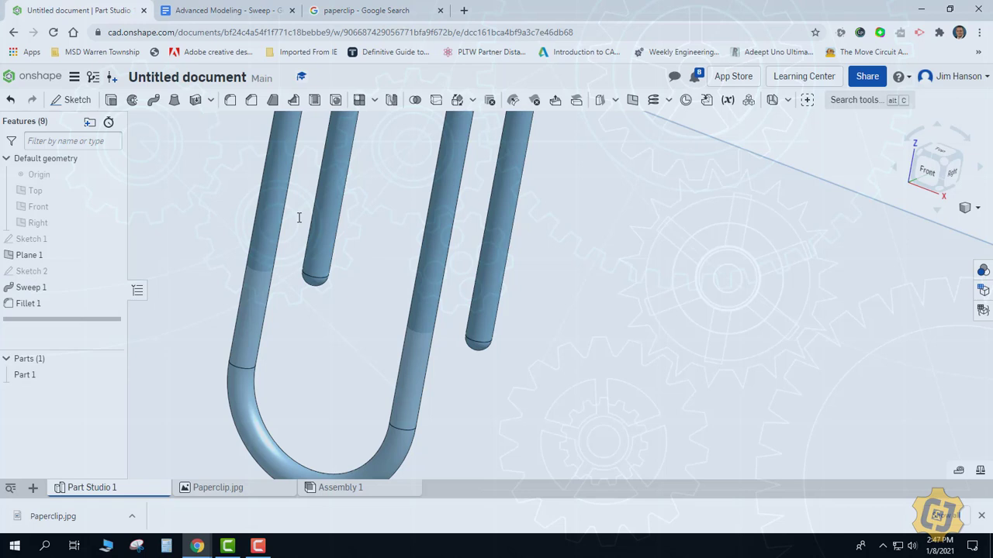
pyautogui.moveTo(332, 325); pyautogui.dragTo(362, 286, button='right')
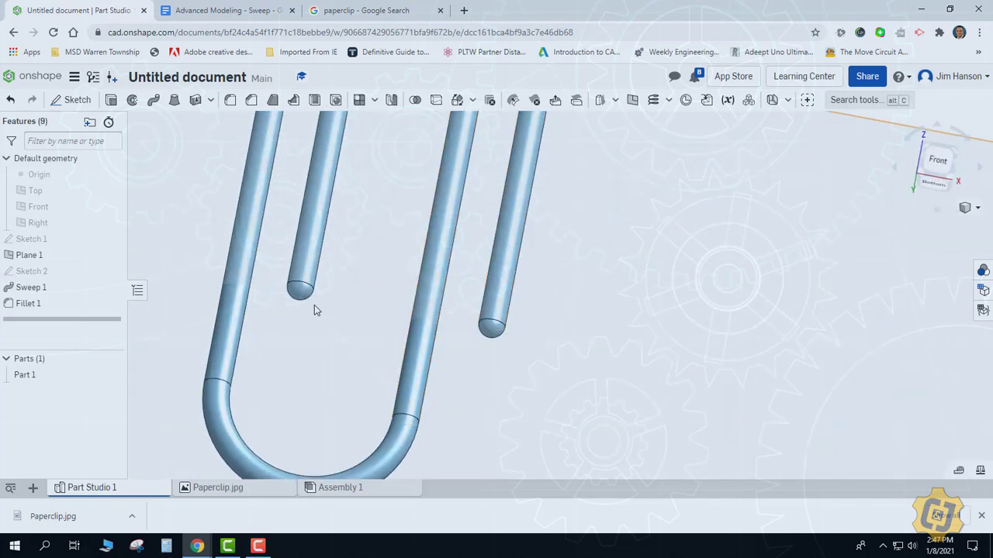
pyautogui.rightClick(315, 327)
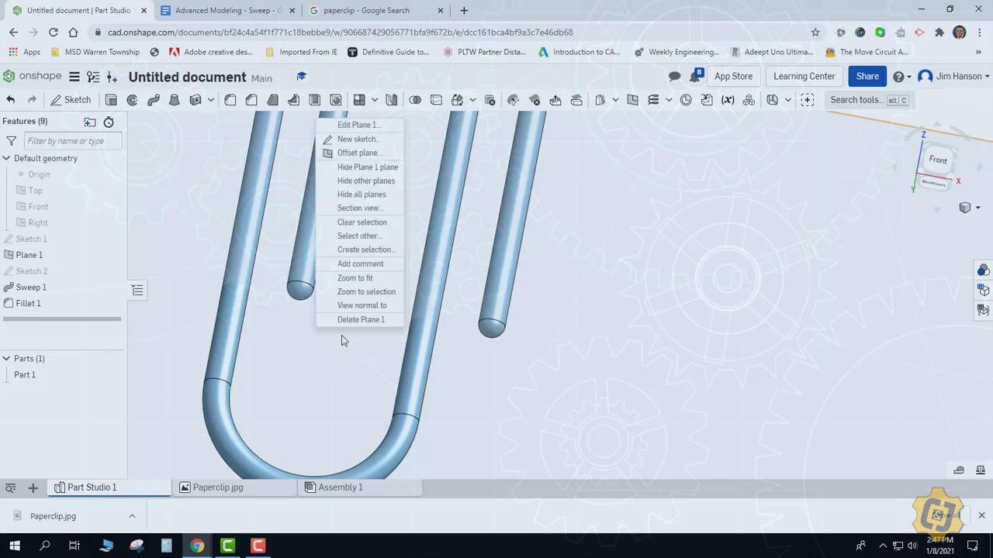
pyautogui.click(346, 307)
pyautogui.moveTo(370, 296); pyautogui.dragTo(418, 241, button='right')
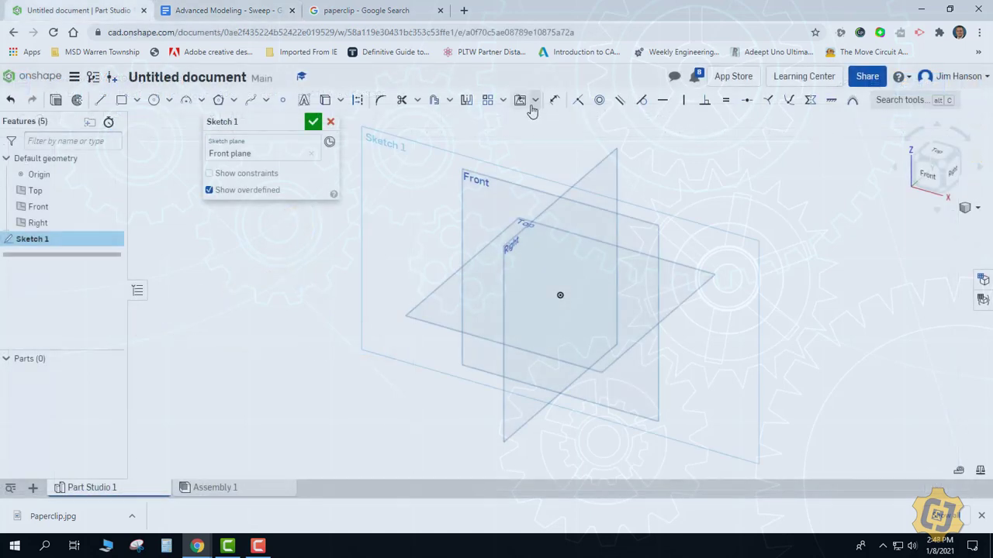
# Insert Hanger.jpg into the sketch and size it as a tracing reference
pyautogui.click(519, 100)
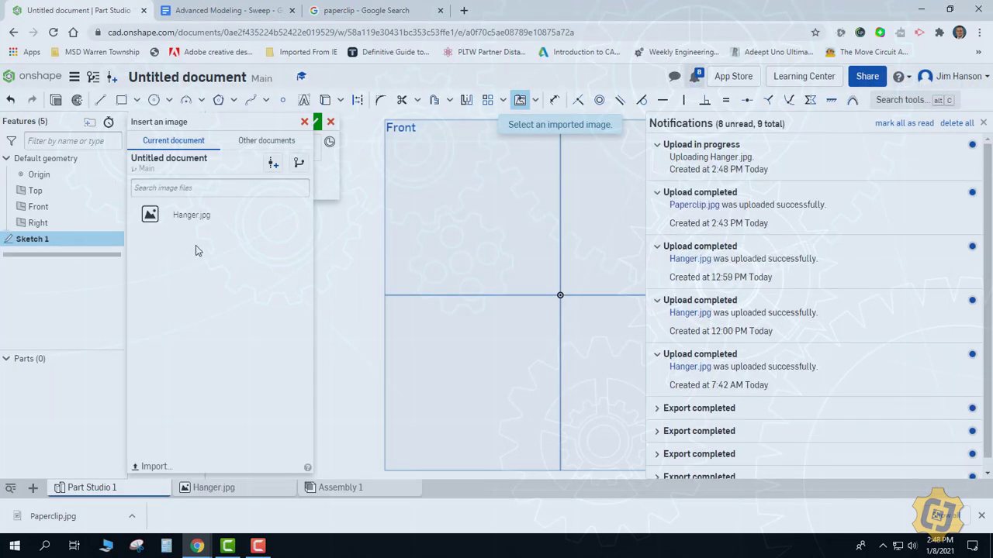
pyautogui.click(146, 215)
pyautogui.click(560, 294)
pyautogui.click(795, 439)
pyautogui.scroll(5, 584, 153)
# Trace the hanger's hook with an arc following its curve
pyautogui.click(186, 100)
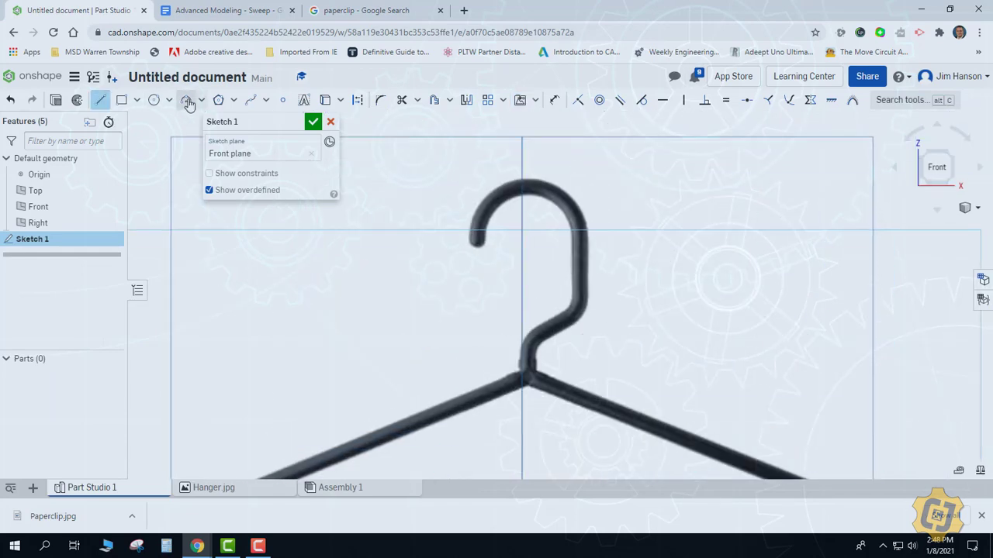
pyautogui.click(477, 237)
pyautogui.click(583, 232)
pyautogui.click(532, 235)
# Trace the neck, arms and bottom bar with connected lines back to the apex
pyautogui.press('l')
pyautogui.click(583, 233)
pyautogui.click(583, 303)
pyautogui.click(555, 328)
pyautogui.click(527, 377)
pyautogui.scroll(-3, 824, 323)
pyautogui.scroll(3, 824, 324)
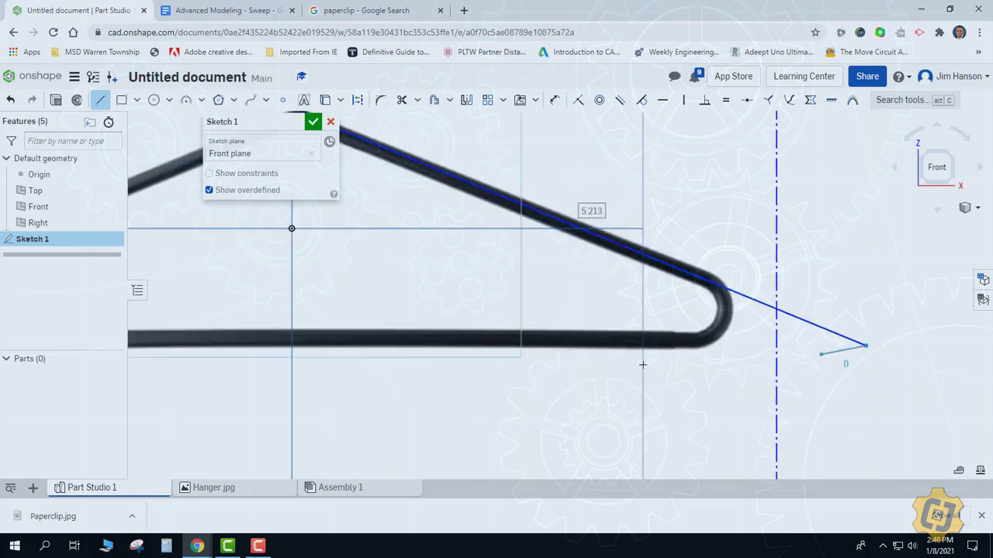
pyautogui.click(842, 355)
pyautogui.scroll(-3, 223, 358)
pyautogui.scroll(3, 222, 358)
pyautogui.click(222, 359)
pyautogui.click(709, 133)
pyautogui.press('Escape')
# Move the bottom bar's left end onto the hanger image
pyautogui.moveTo(225, 360); pyautogui.dragTo(151, 361)
pyautogui.scroll(-3, 151, 362)
pyautogui.scroll(3, 750, 372)
pyautogui.scroll(-3, 749, 372)
pyautogui.scroll(3, 583, 332)
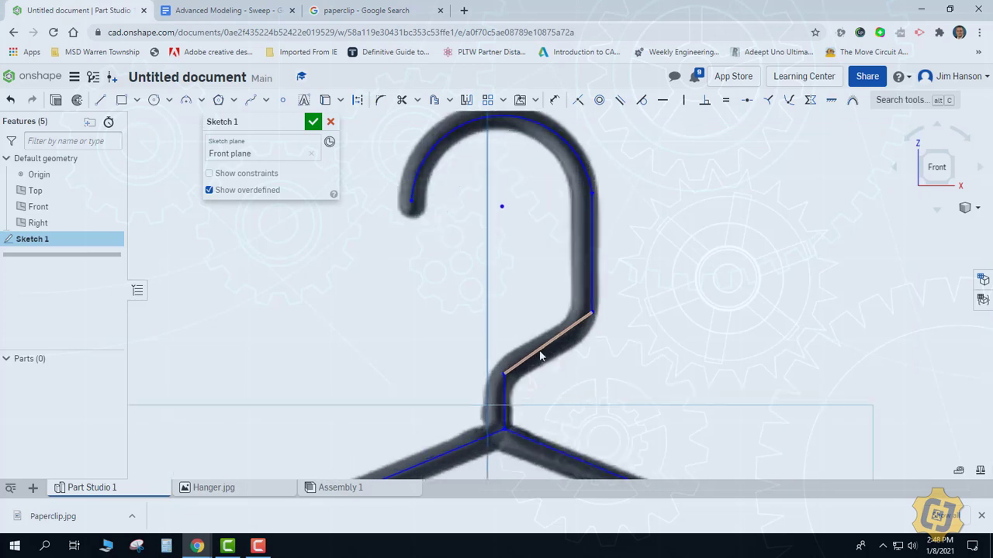
pyautogui.scroll(-3, 504, 377)
pyautogui.scroll(3, 543, 232)
# Make the hook arc tangent to the straight neck line
pyautogui.click(641, 100)
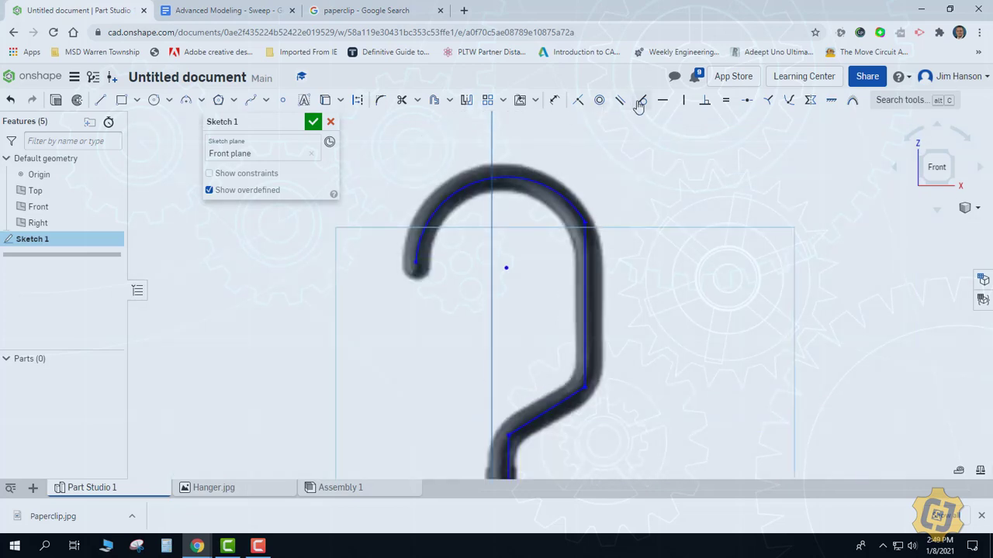
pyautogui.press('Escape')
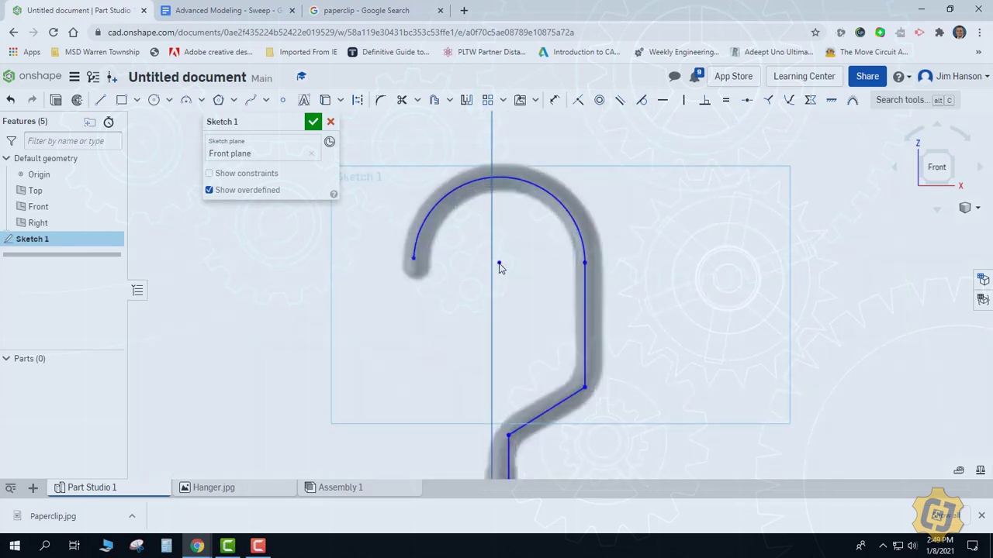
pyautogui.scroll(-3, 345, 300)
pyautogui.scroll(3, 578, 279)
pyautogui.scroll(1, 578, 278)
# Fillet the hanger's pointed right and left corners
pyautogui.press('f')
pyautogui.click(771, 302)
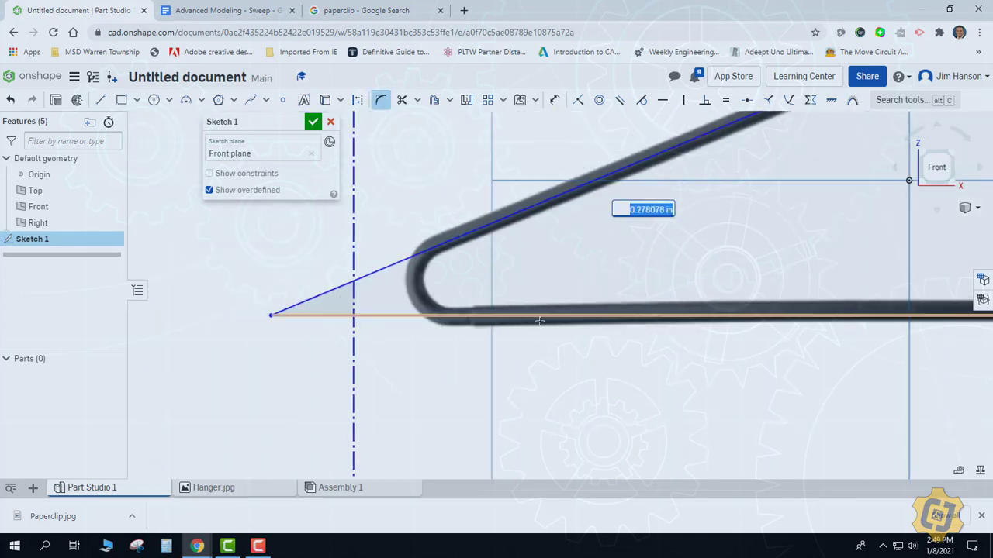
pyautogui.click(465, 281)
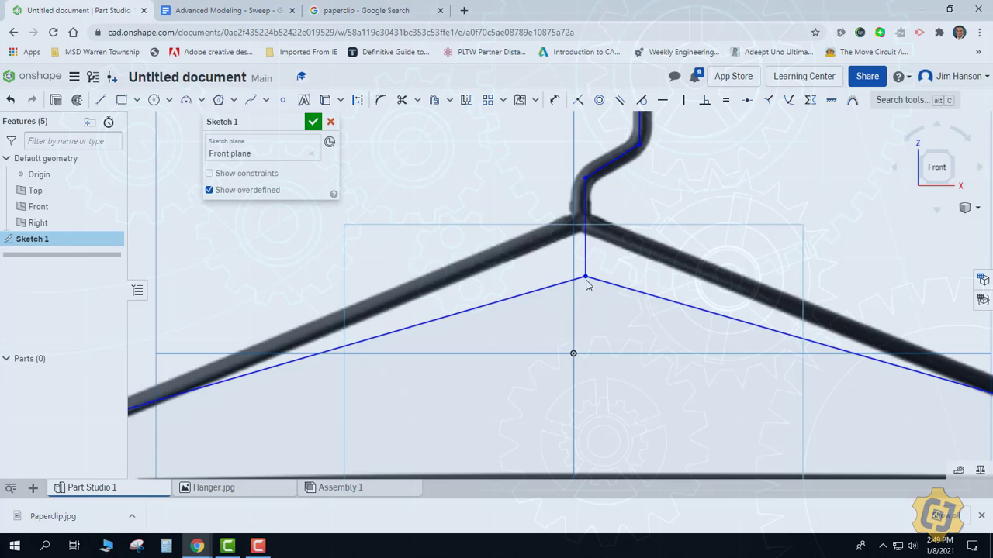
# Drag the corner vertex onto the wire, fillet the lower hook-neck corner, and close the sketch
pyautogui.moveTo(587, 285); pyautogui.dragTo(612, 233)
pyautogui.scroll(3, 580, 249)
pyautogui.press('f')
pyautogui.click(505, 293)
pyautogui.press('Return')
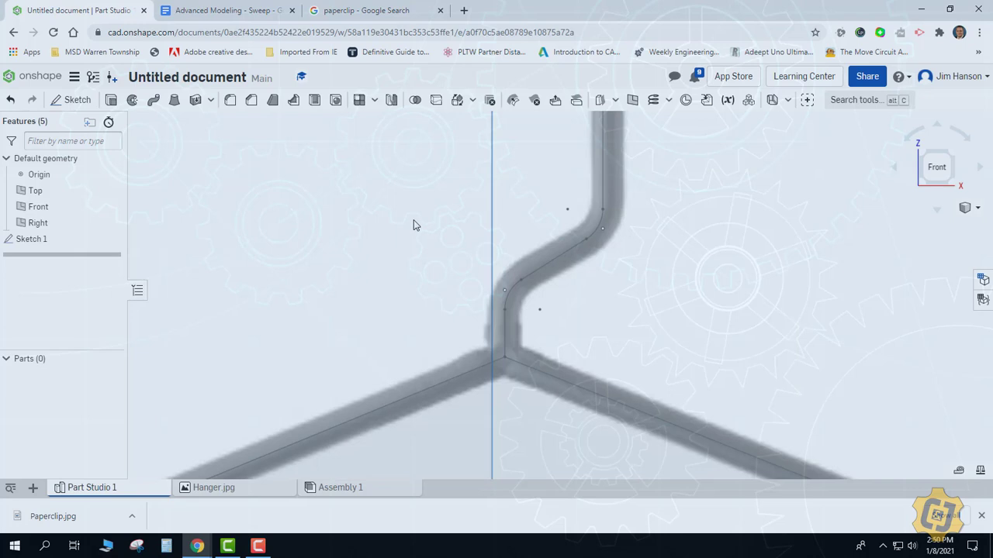
# Try a Point normal plane on the hook-end vertex and arc edge, then cancel it
pyautogui.press('f')
pyautogui.moveTo(479, 362); pyautogui.dragTo(328, 271, button='right')
pyautogui.press('p')
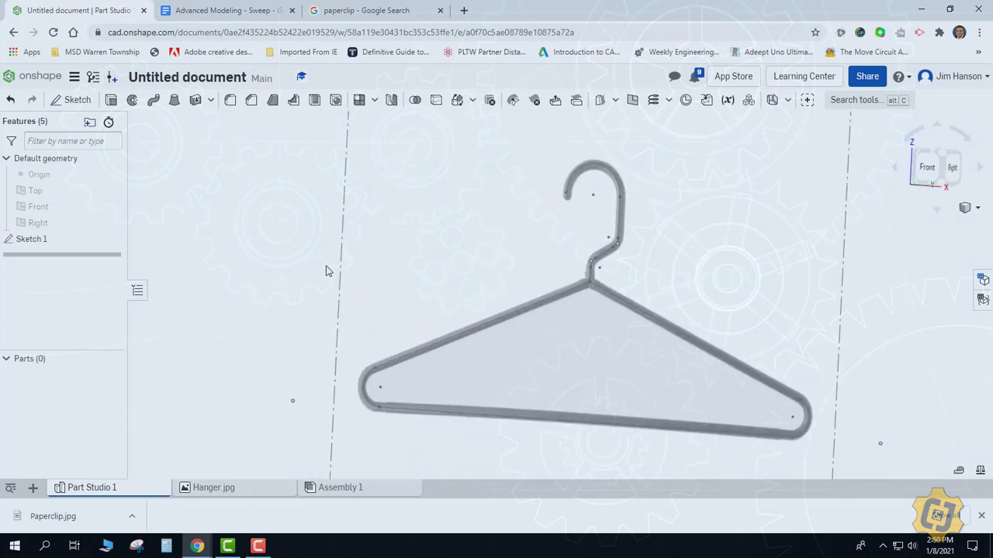
pyautogui.scroll(2, 326, 280)
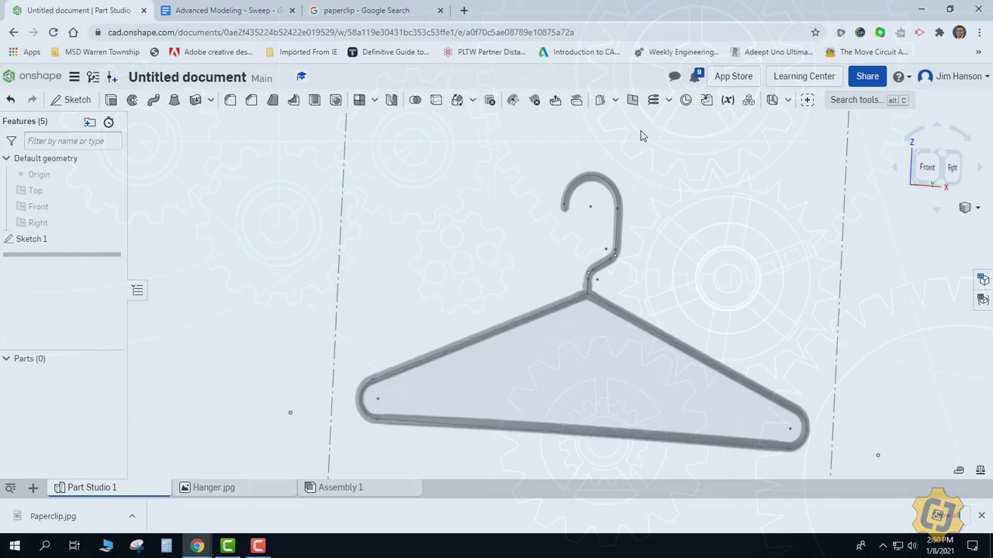
pyautogui.click(633, 106)
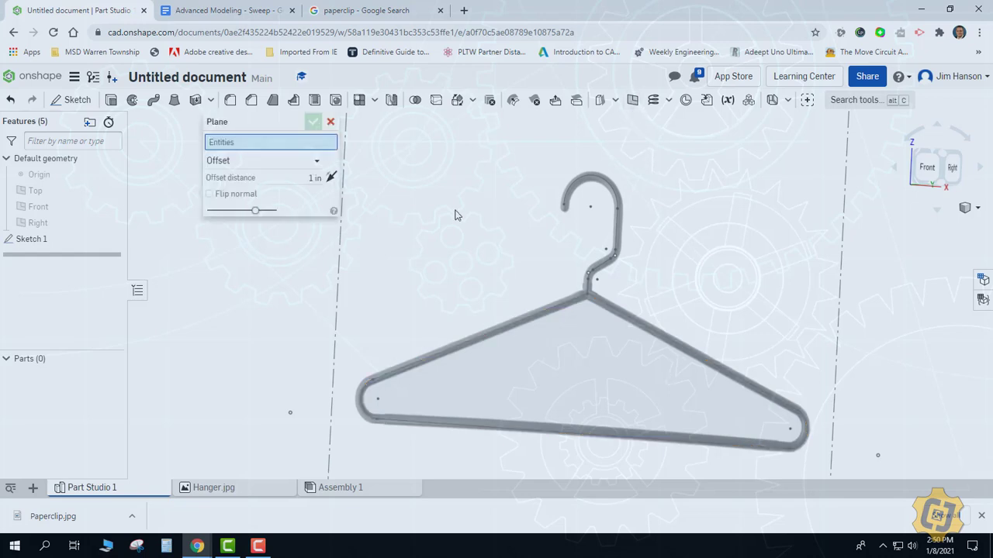
pyautogui.click(256, 164)
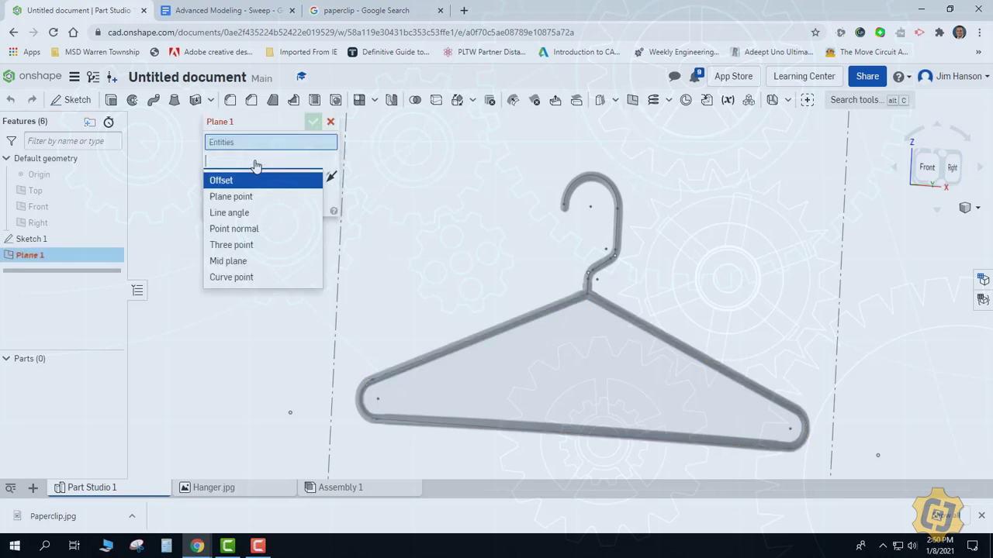
pyautogui.click(256, 229)
pyautogui.scroll(-5, 558, 222)
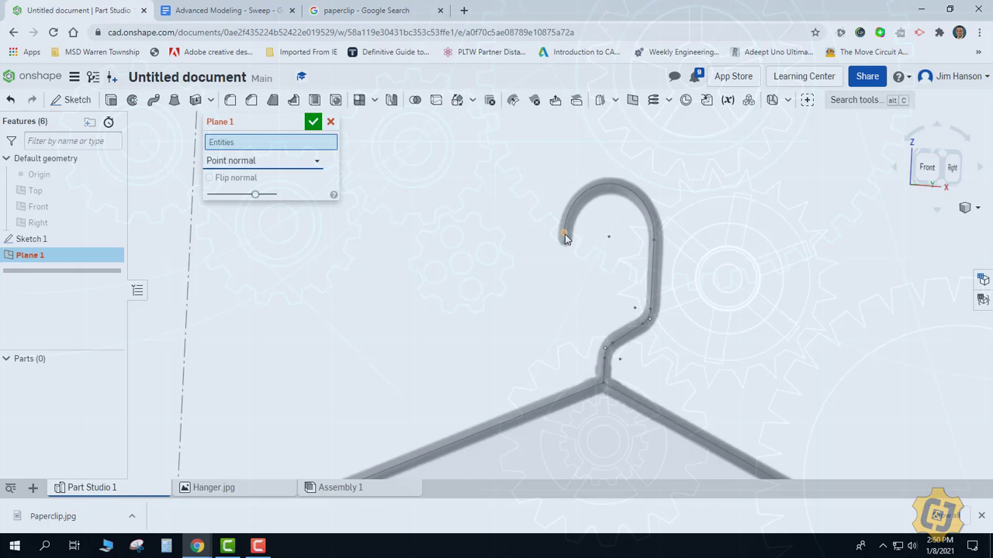
pyautogui.click(566, 237)
pyautogui.click(574, 227)
pyautogui.scroll(3, 609, 251)
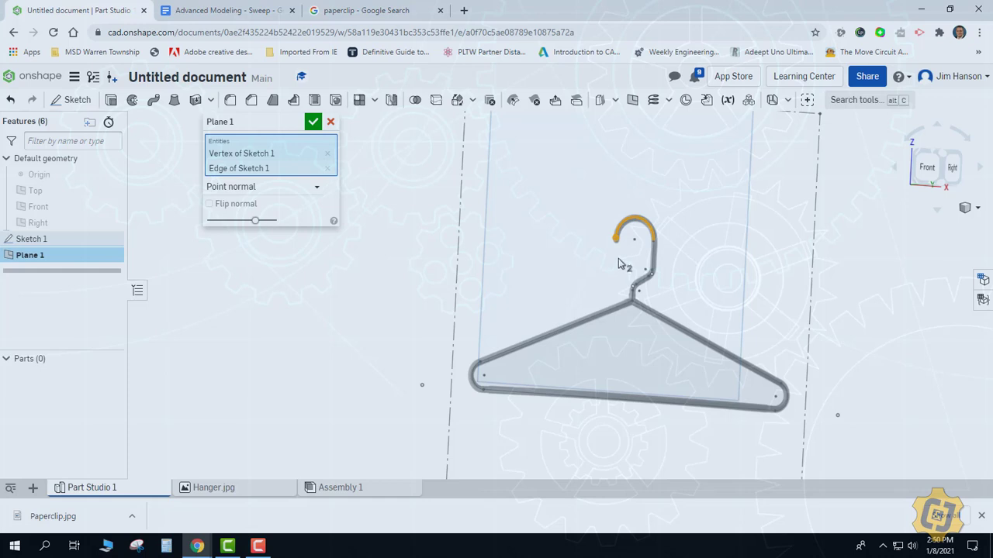
pyautogui.click(330, 123)
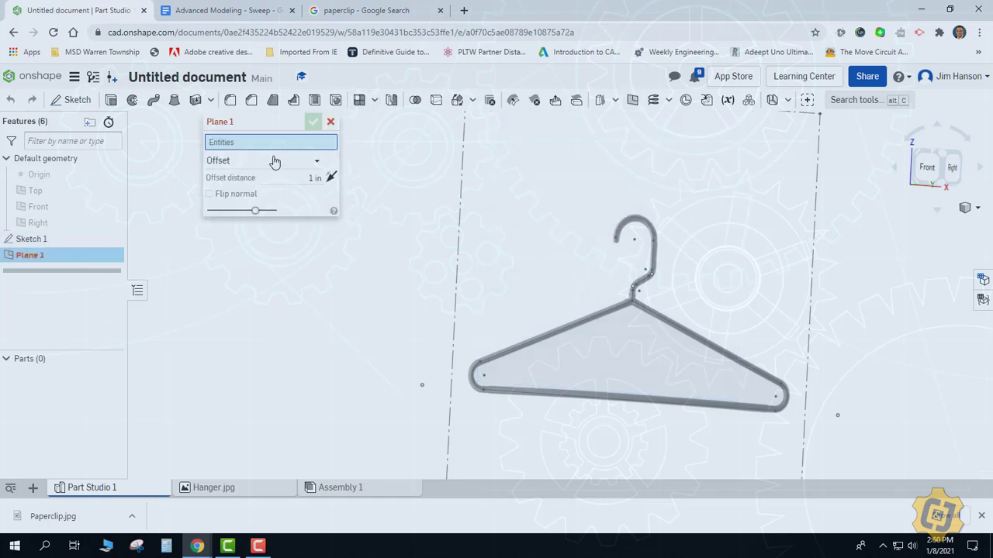
# Create Plane 1 of Curve point type at the hook-end vertex on the hook arc
pyautogui.click(275, 160)
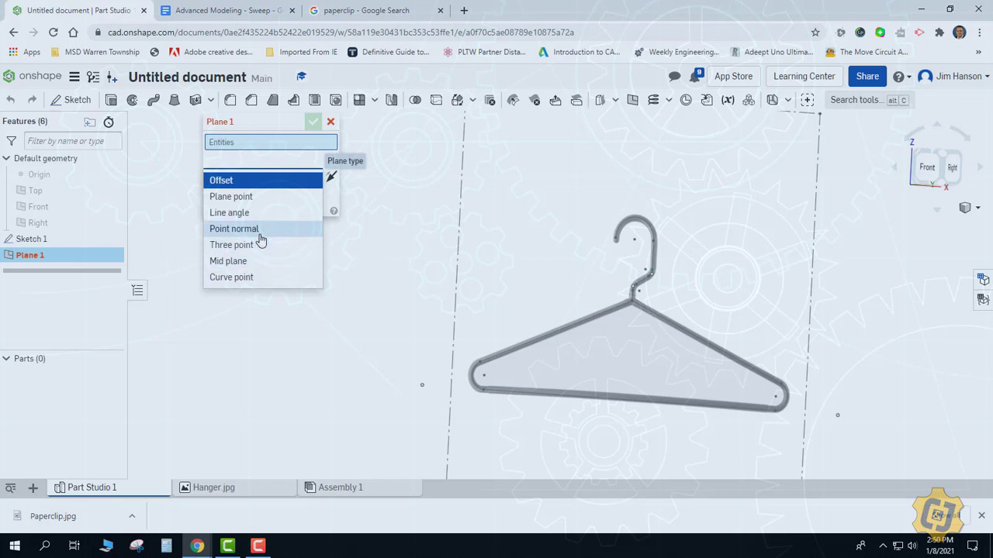
pyautogui.click(251, 278)
pyautogui.scroll(5, 605, 248)
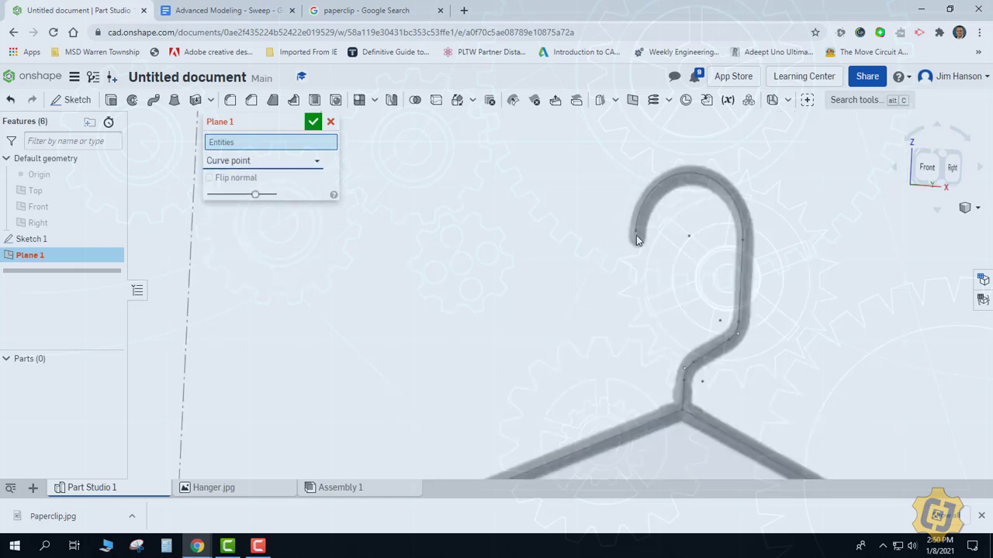
pyautogui.click(636, 237)
pyautogui.click(644, 221)
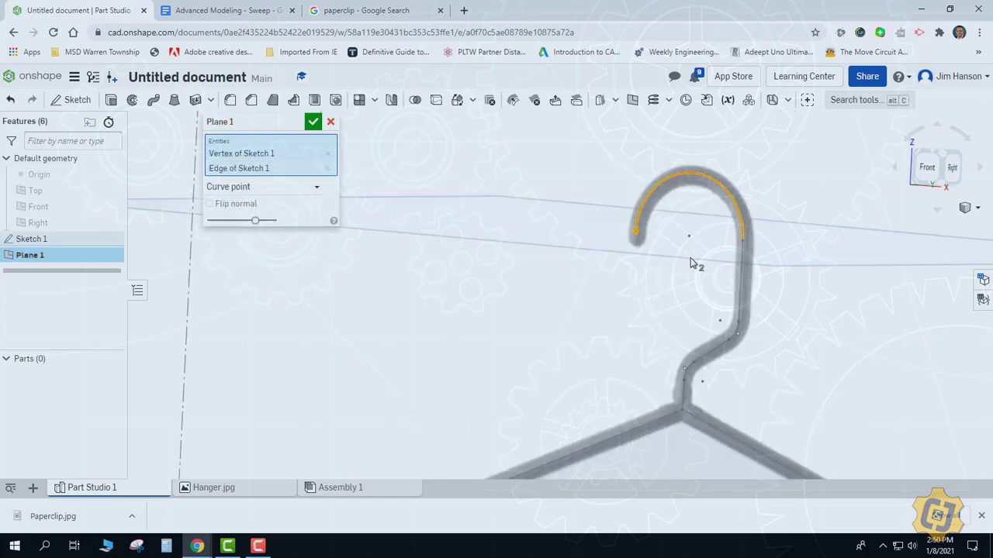
pyautogui.click(313, 122)
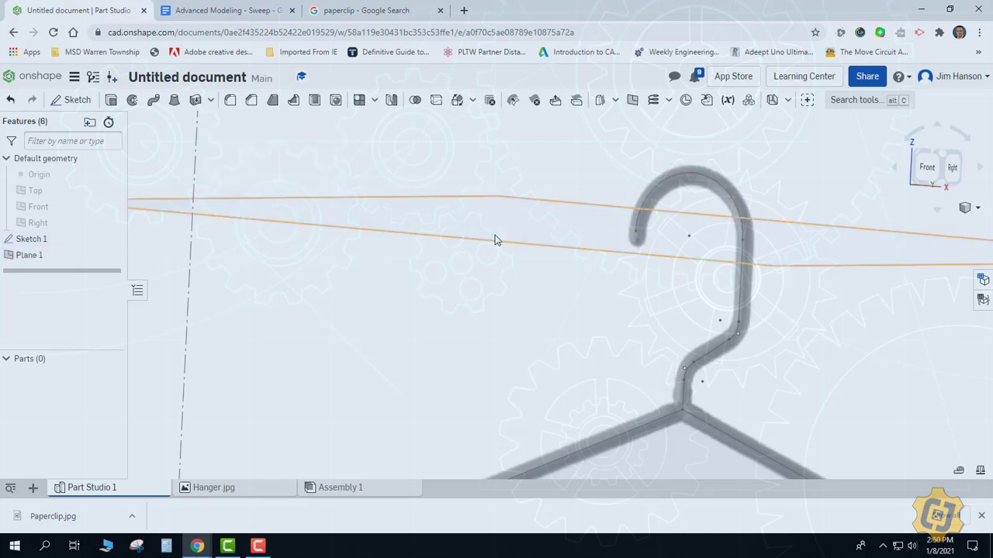
pyautogui.scroll(-5, 496, 240)
pyautogui.moveTo(498, 240); pyautogui.dragTo(487, 312, button='right')
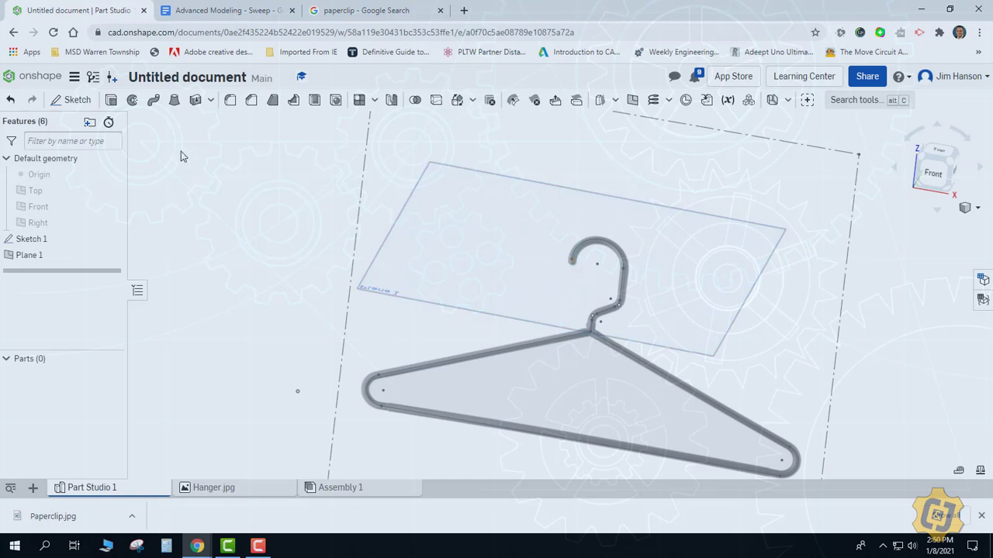
pyautogui.click(73, 99)
# Sketch a small circle on Plane 1 at the hook tip, close it, and hide Plane 1
pyautogui.click(587, 249)
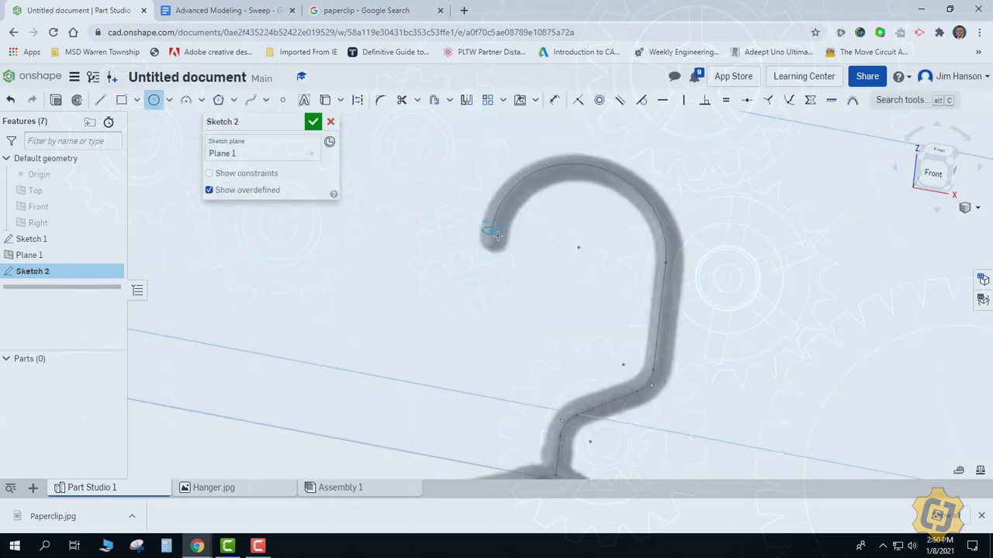
pyautogui.press('Return')
pyautogui.click(111, 255)
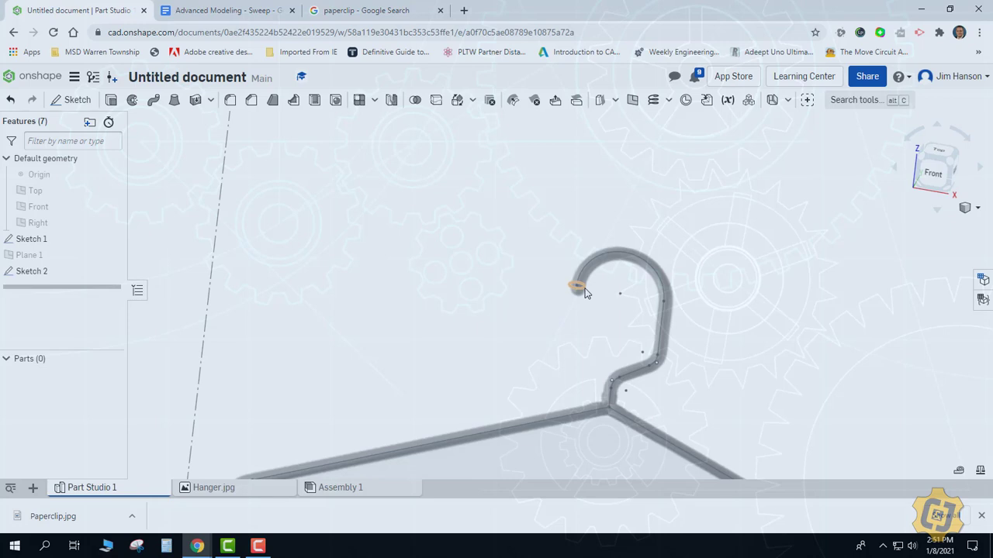
# Start a sweep of the hook-tip circle, picking the hook arc, neck and right arm edges as path
pyautogui.click(586, 293)
pyautogui.click(152, 99)
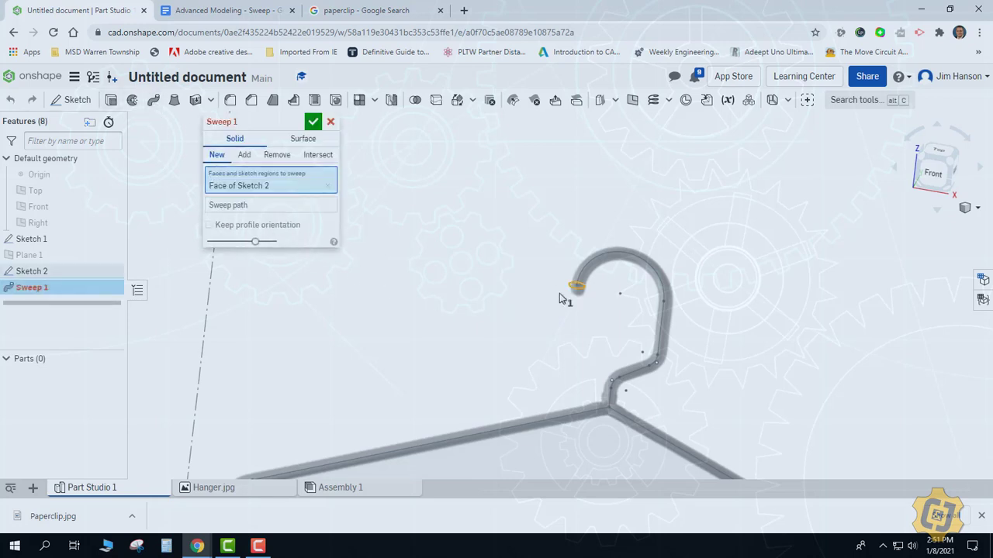
pyautogui.click(232, 205)
pyautogui.click(650, 264)
pyautogui.click(663, 329)
pyautogui.click(644, 374)
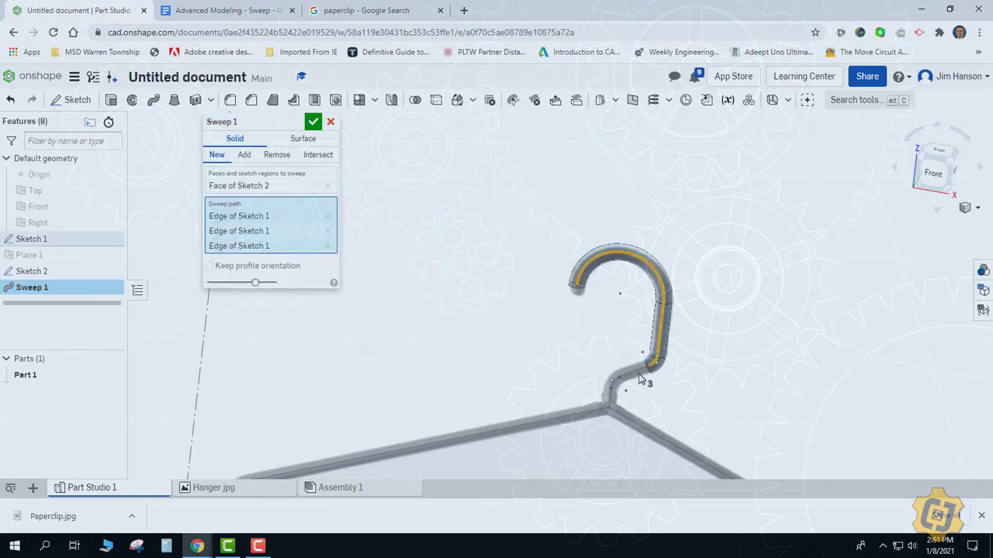
pyautogui.click(641, 377)
pyautogui.click(612, 394)
pyautogui.click(629, 418)
# Add the bottom bar, left corner arc and upper left arm edges to the sweep path
pyautogui.moveTo(629, 417); pyautogui.dragTo(640, 176, button='middle')
pyautogui.click(836, 384)
pyautogui.click(811, 385)
pyautogui.moveTo(810, 385); pyautogui.dragTo(345, 332, button='middle')
pyautogui.click(343, 332)
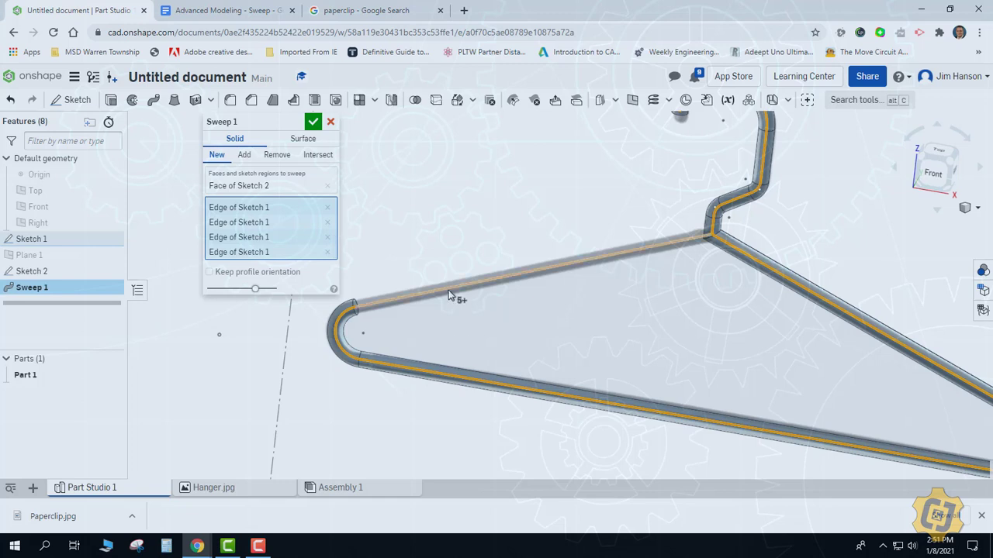
pyautogui.click(448, 295)
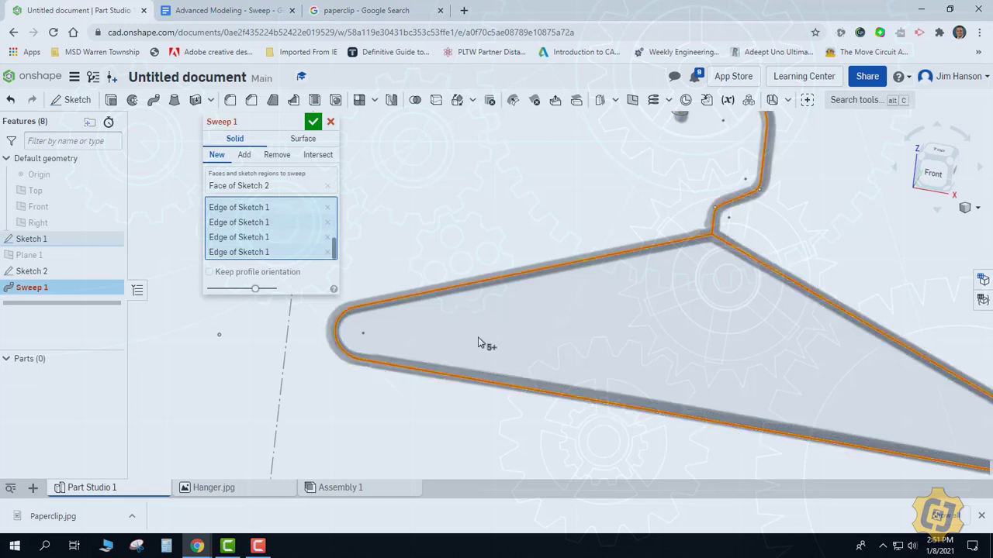
pyautogui.scroll(-1, 647, 296)
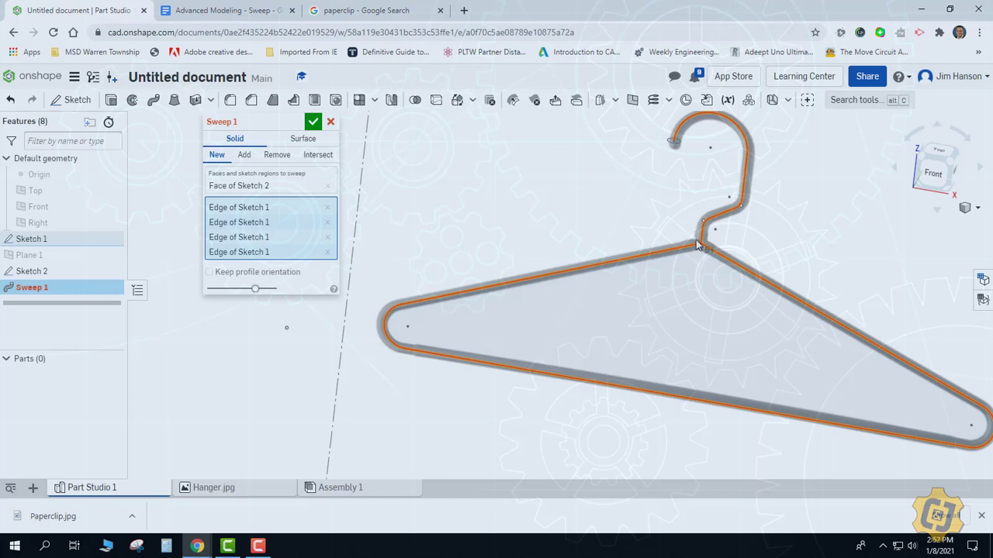
# Cancel the sweep and reopen the hanger wire Sketch 1 for editing
pyautogui.click(331, 122)
pyautogui.doubleClick(31, 239)
pyautogui.scroll(5, 732, 236)
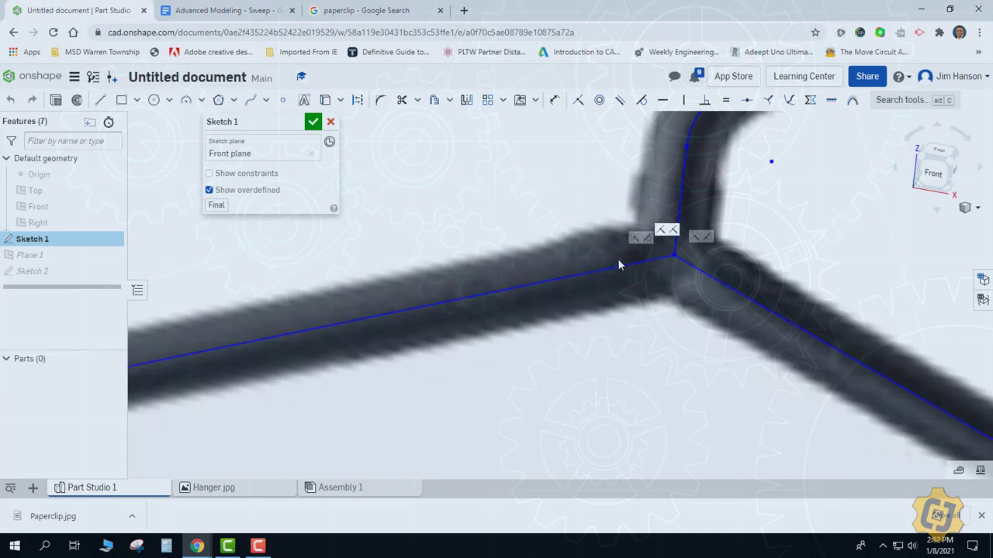
# Draw a short line across the left arm, trim the arm back at it, then delete that line
pyautogui.press('l')
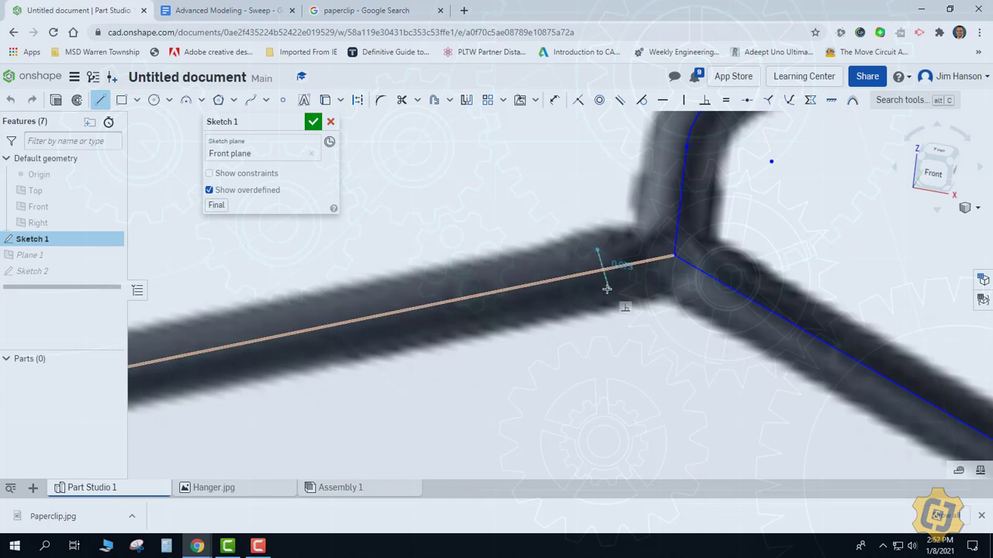
pyautogui.press('Escape')
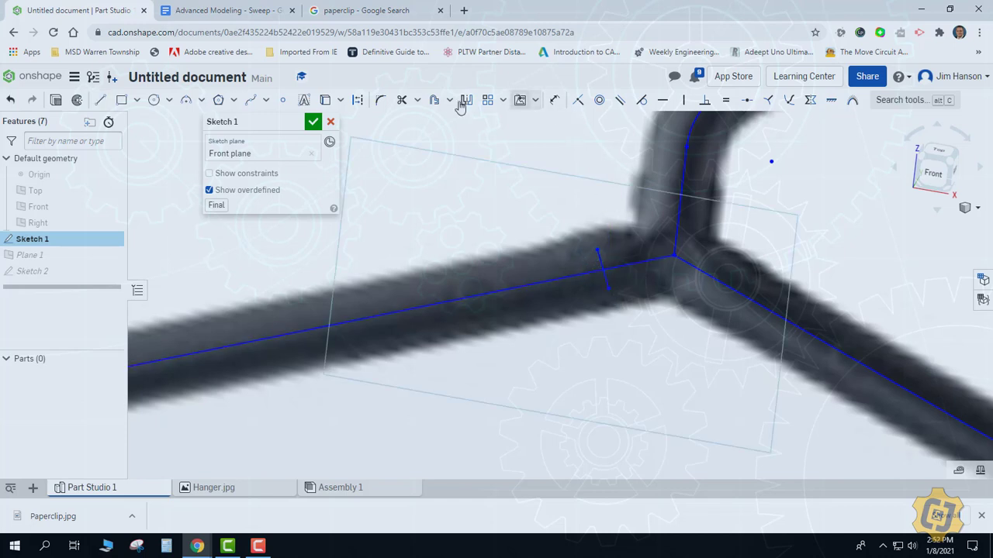
pyautogui.click(402, 100)
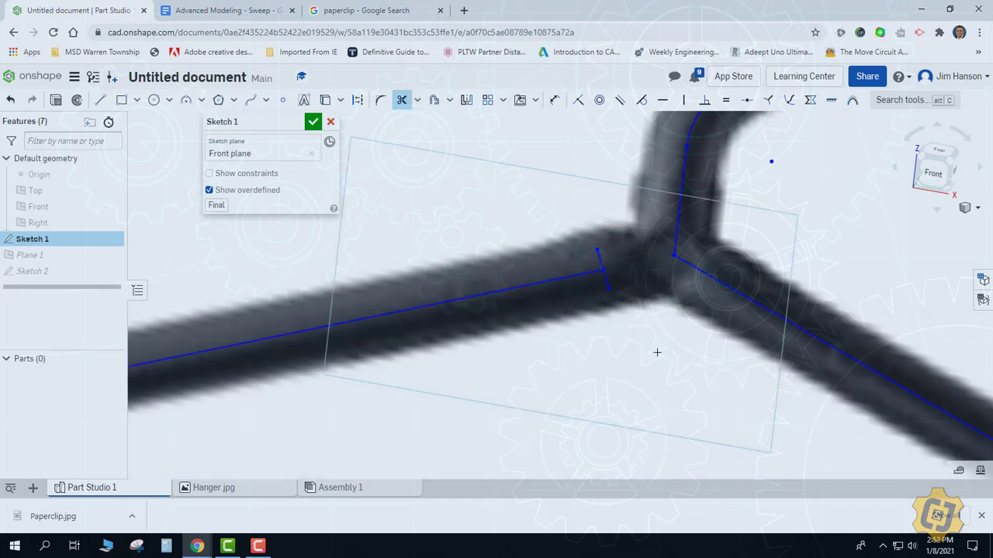
pyautogui.press('Escape')
pyautogui.press('Delete')
pyautogui.scroll(-3, 638, 277)
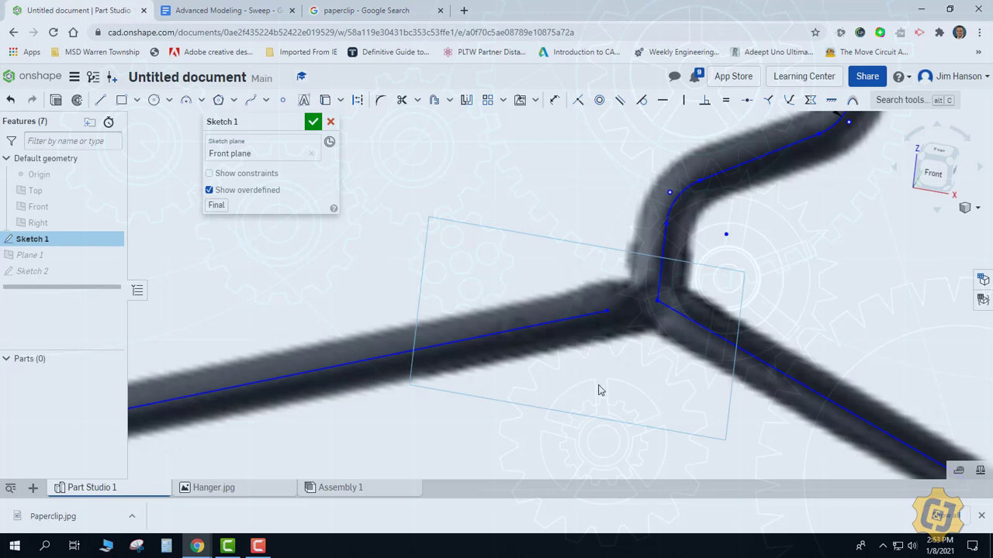
# Accept the hanger sketch and sweep the circular profile along the hanger path into solid Part 1
pyautogui.click(313, 121)
pyautogui.press('f')
pyautogui.click(153, 100)
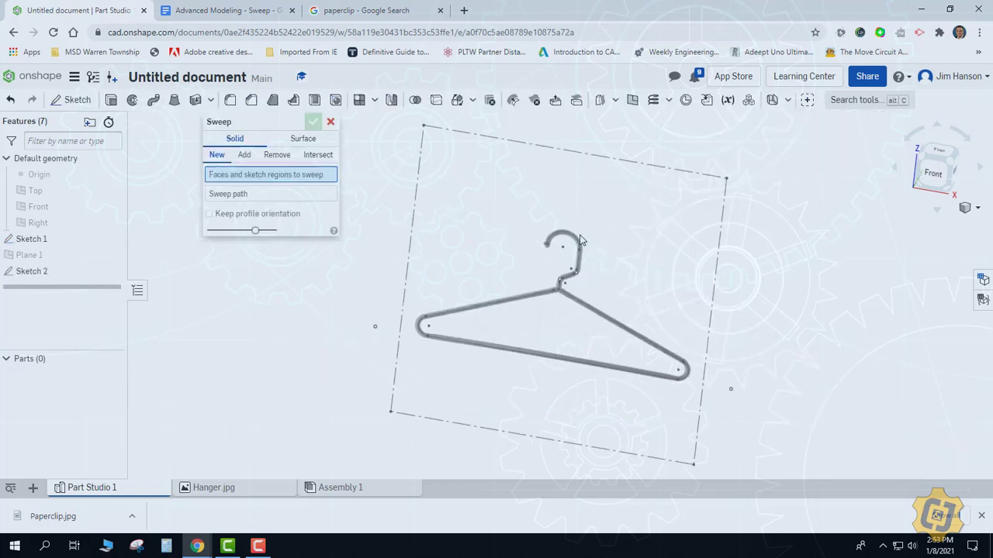
pyautogui.scroll(3, 580, 241)
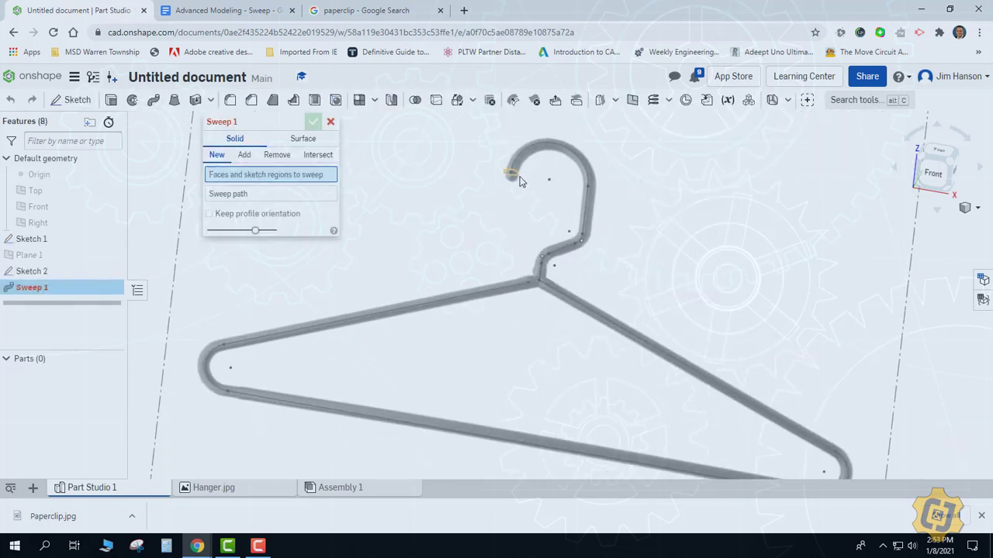
pyautogui.click(519, 179)
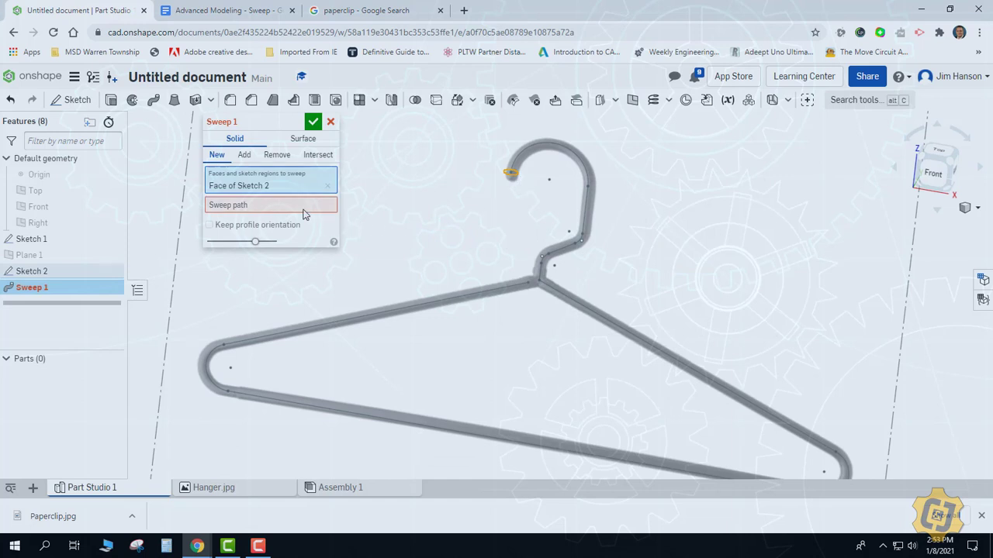
pyautogui.click(63, 242)
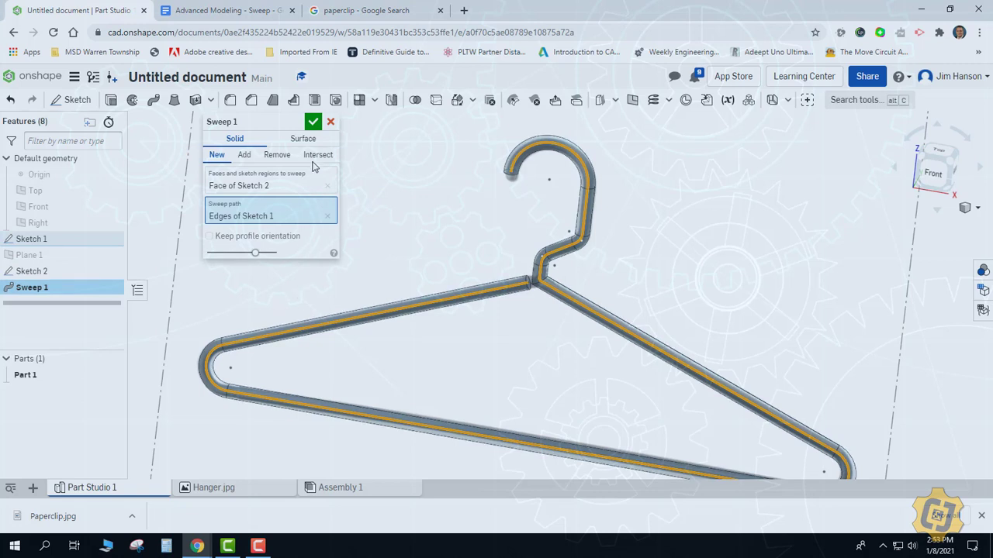
pyautogui.click(313, 121)
# Start Sketch 3 on the left arm's cut end face at the neck junction
pyautogui.scroll(5, 534, 313)
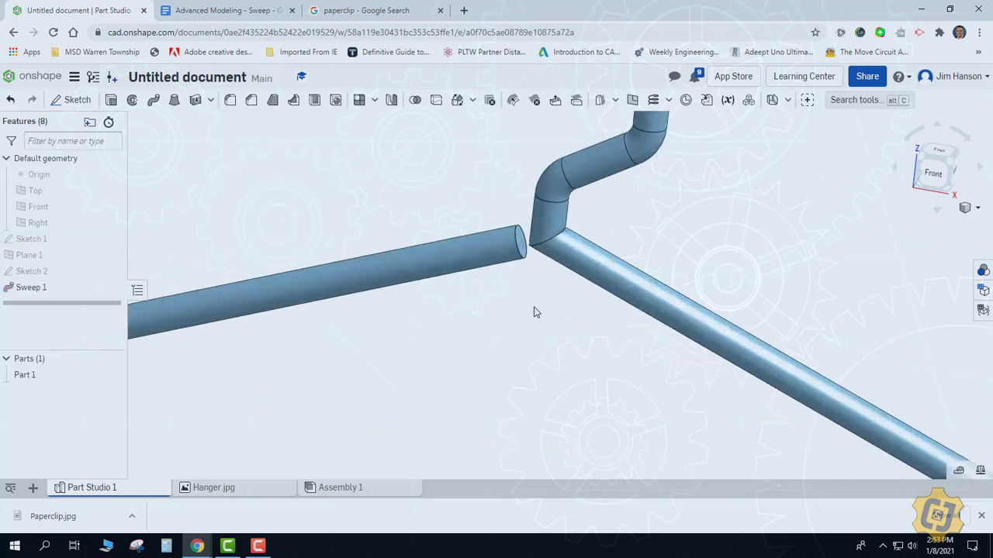
pyautogui.scroll(5, 532, 377)
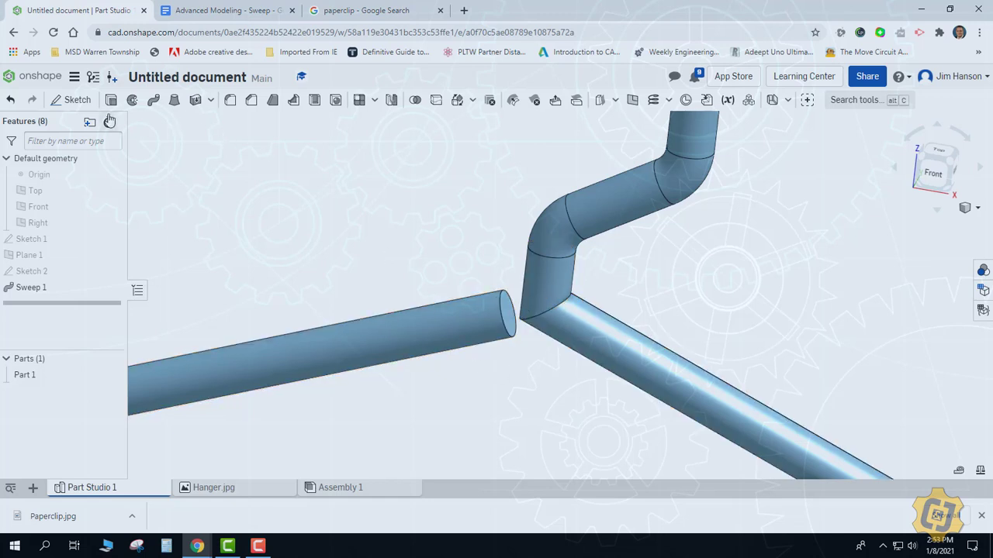
pyautogui.click(77, 100)
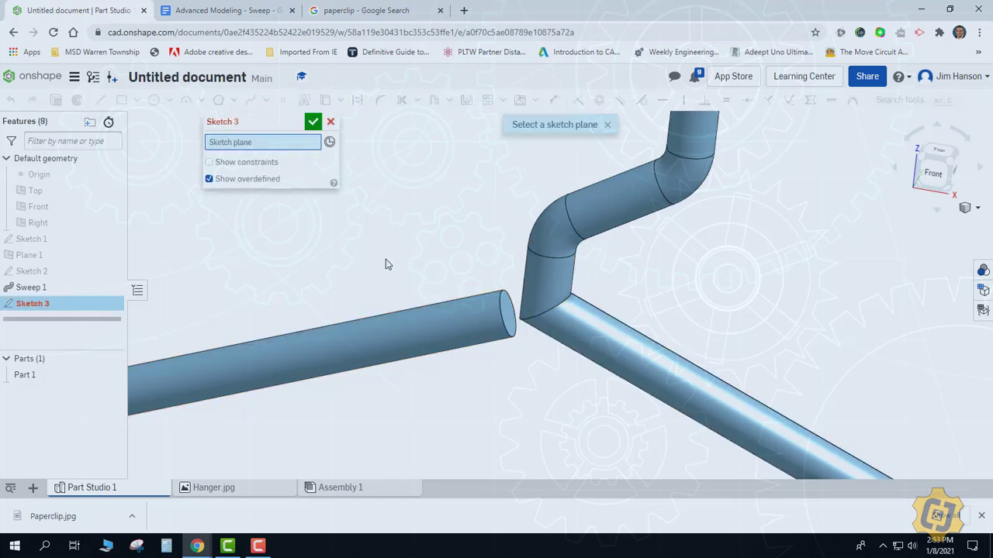
pyautogui.click(512, 314)
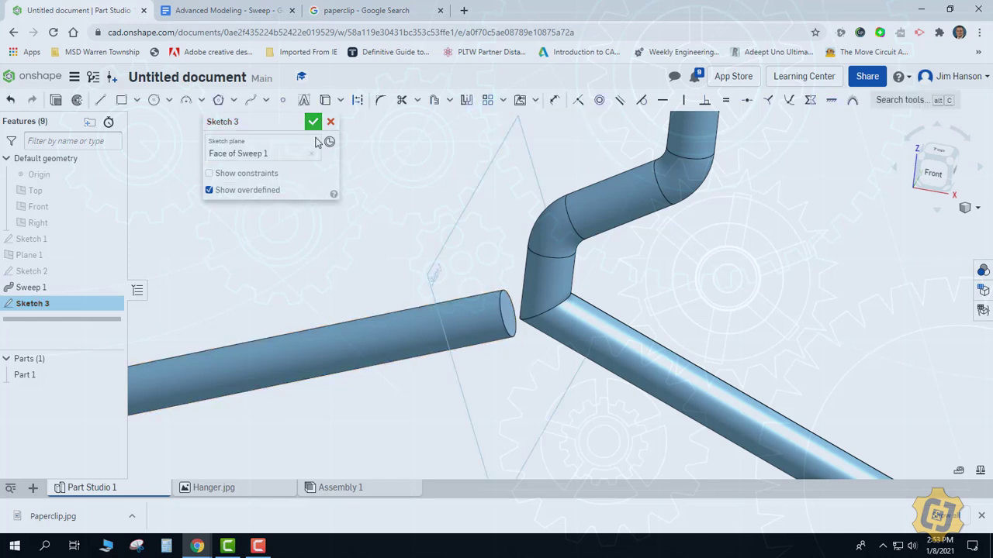
# Accept Sketch 3 and extrude its tube-end circle with Add, Up to next, bridging the gap
pyautogui.click(313, 122)
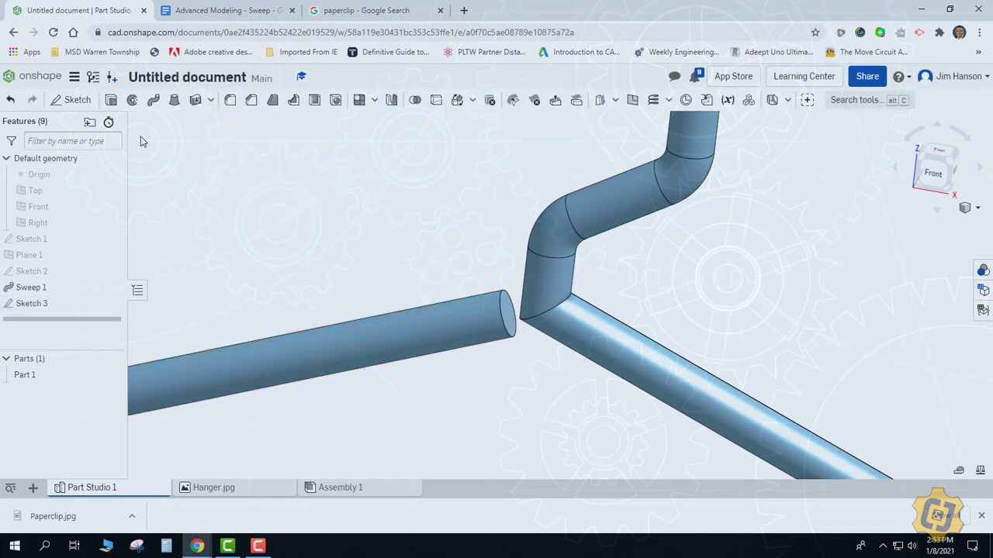
pyautogui.click(111, 100)
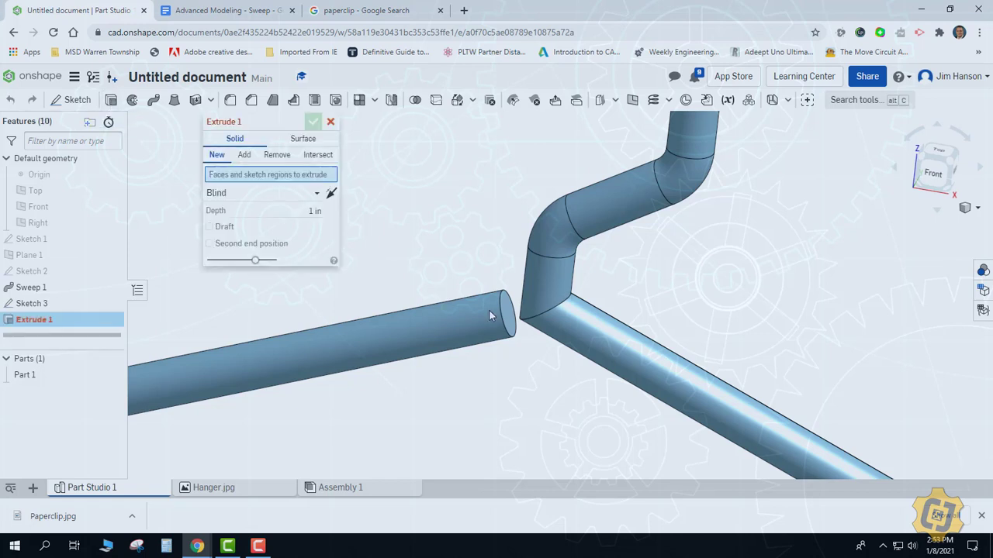
pyautogui.click(509, 312)
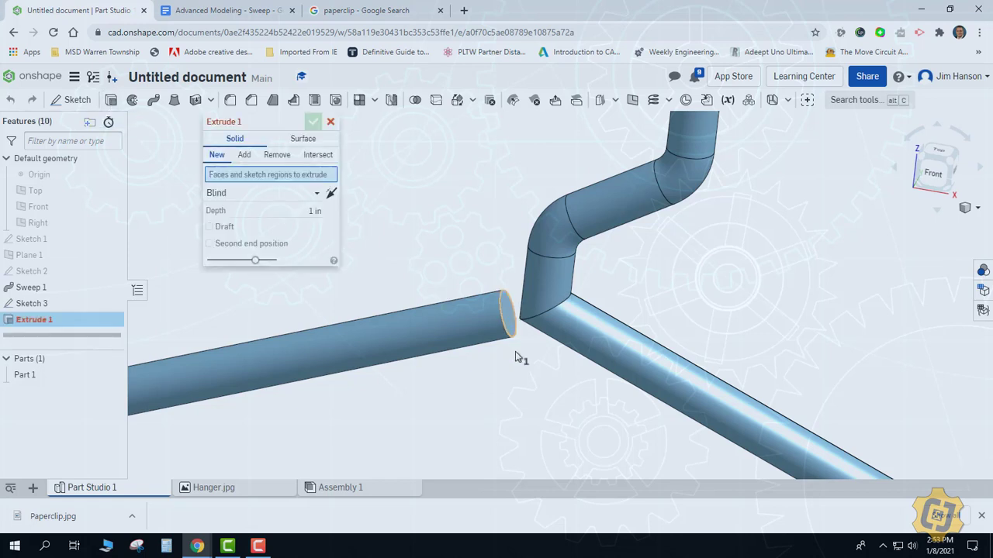
pyautogui.click(277, 207)
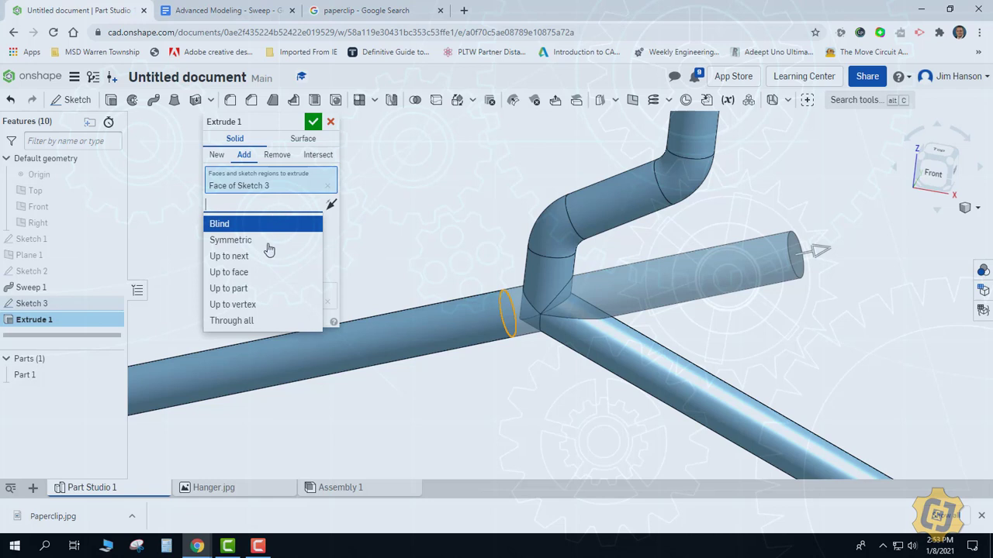
pyautogui.click(266, 256)
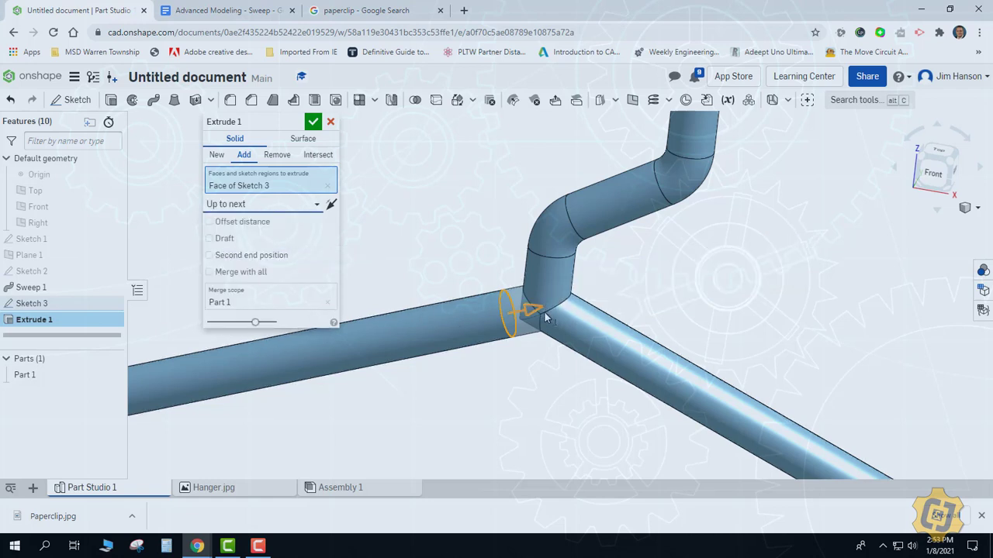
pyautogui.click(313, 123)
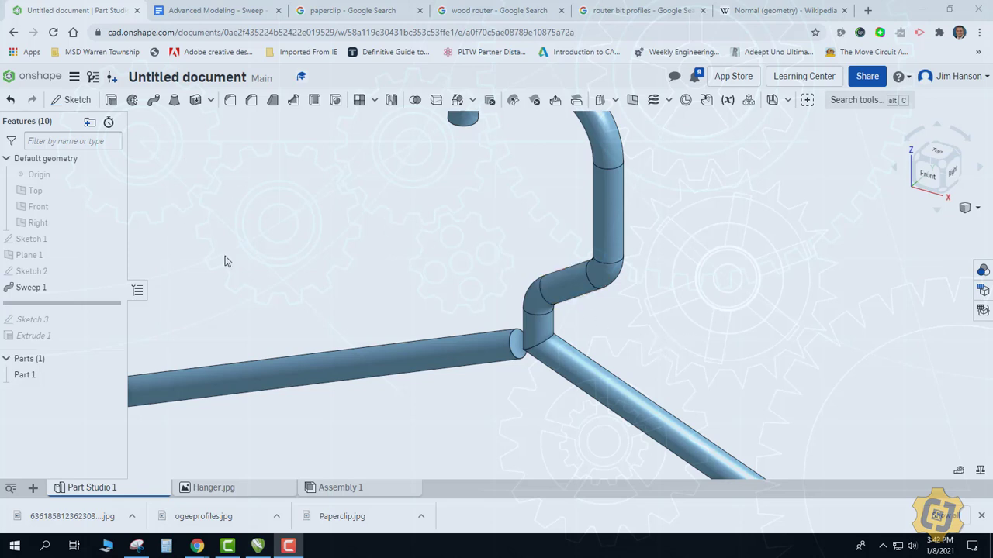
# Begin a second extrusion on the pipe's open end face and open its end-type list
pyautogui.click(111, 100)
pyautogui.click(518, 347)
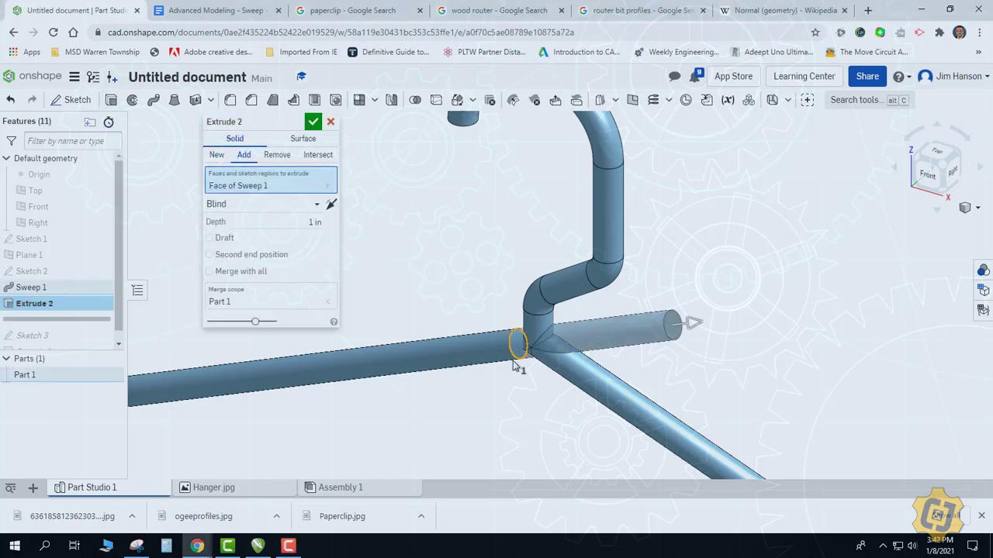
pyautogui.click(266, 205)
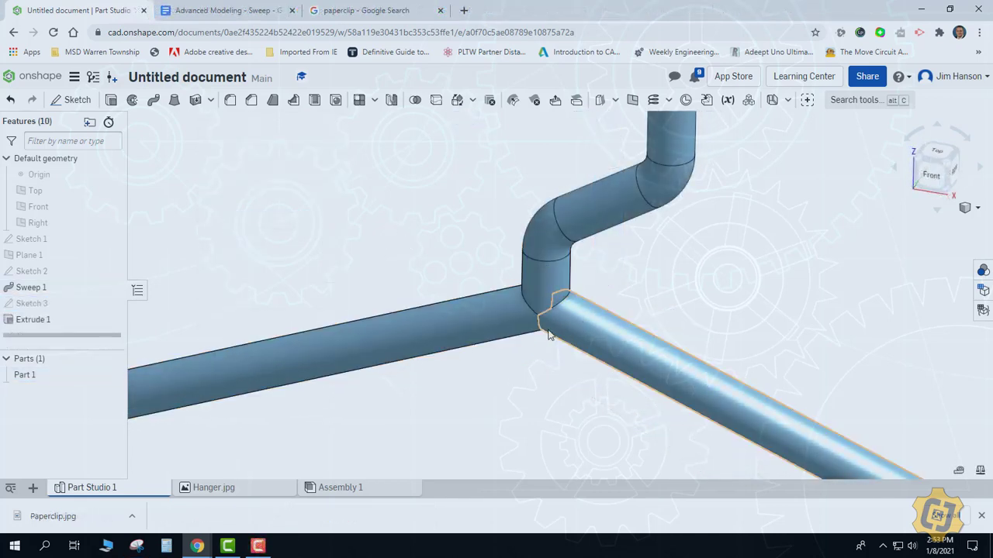
pyautogui.scroll(-5, 566, 373)
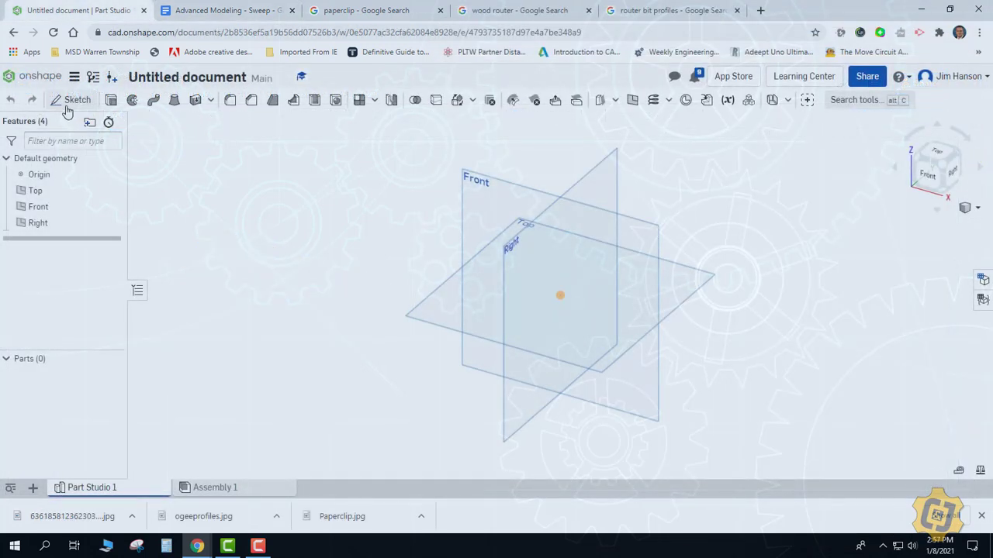
# Sketch a center-point rectangle on the Front plane, centred on the origin
pyautogui.click(74, 100)
pyautogui.click(472, 195)
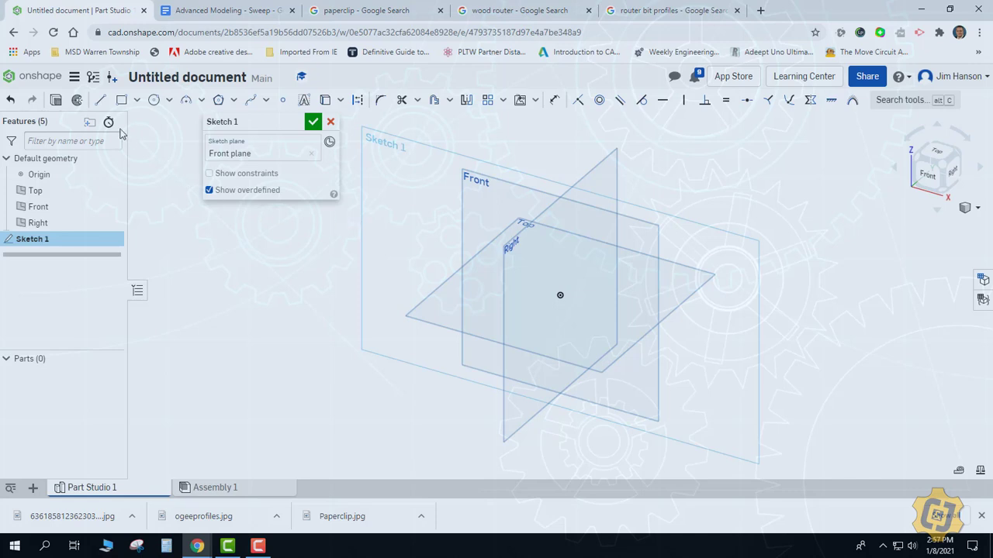
pyautogui.click(136, 100)
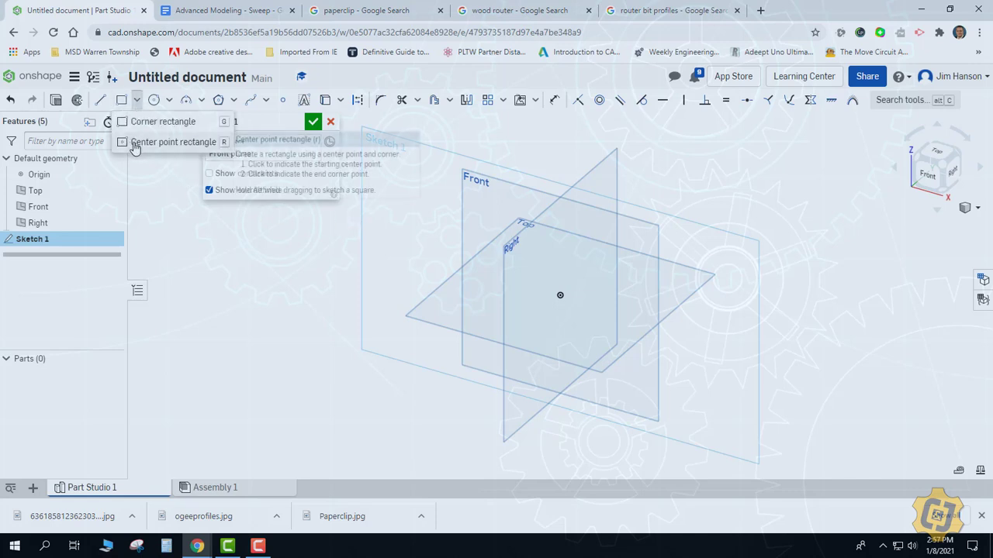
pyautogui.click(133, 144)
pyautogui.click(559, 296)
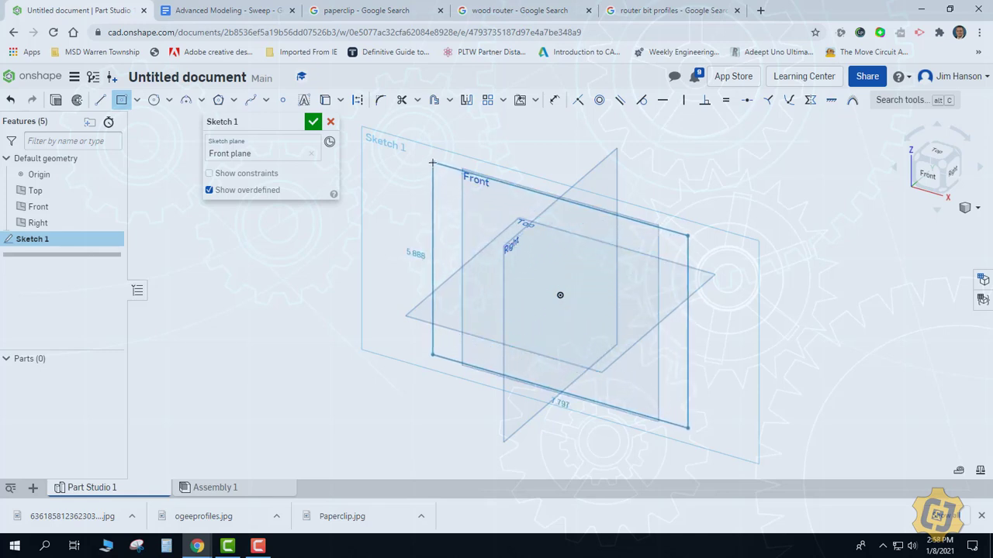
pyautogui.click(426, 153)
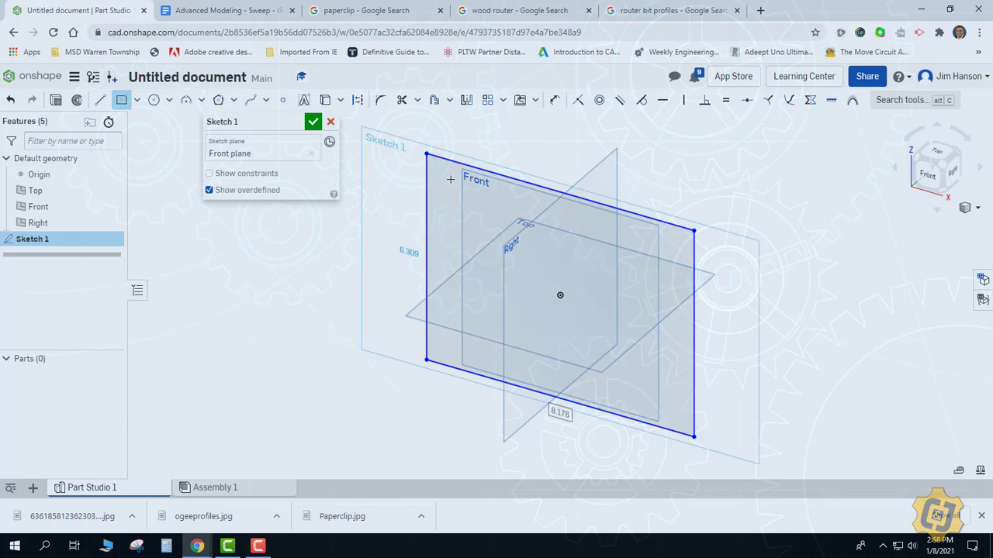
# Offset all four rectangle edges inward to form the frame border
pyautogui.click(433, 100)
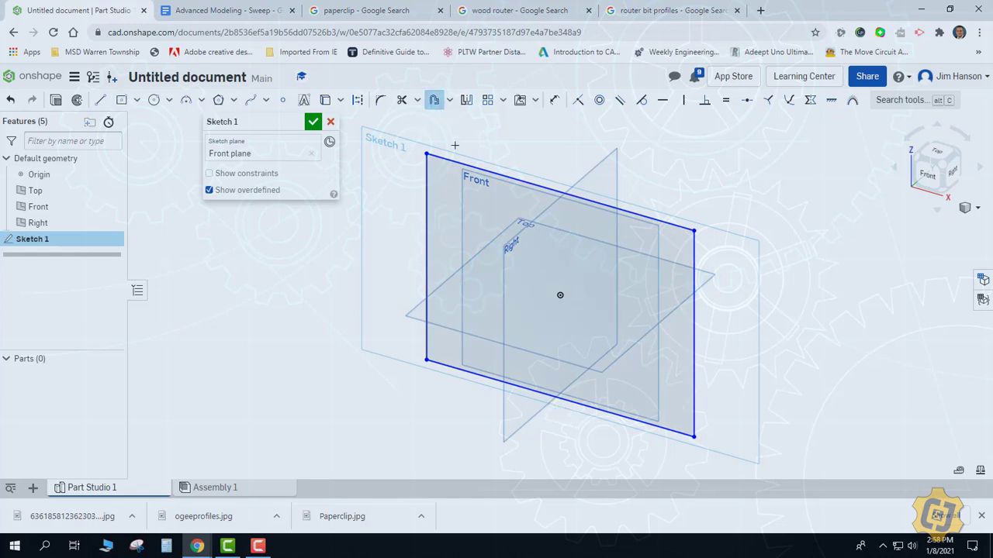
pyautogui.click(559, 192)
pyautogui.click(693, 333)
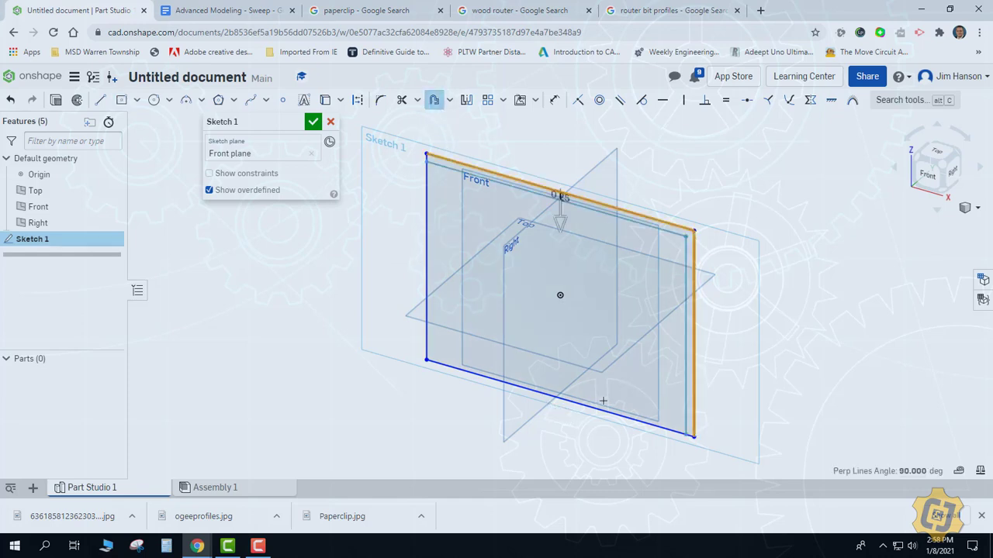
pyautogui.click(593, 408)
pyautogui.click(427, 306)
pyautogui.moveTo(560, 224); pyautogui.dragTo(560, 250)
# Extrude the rectangular ring 1 in deep into the solid frame, viewed isometric with planes hidden
pyautogui.hotkey('shift', 'e')
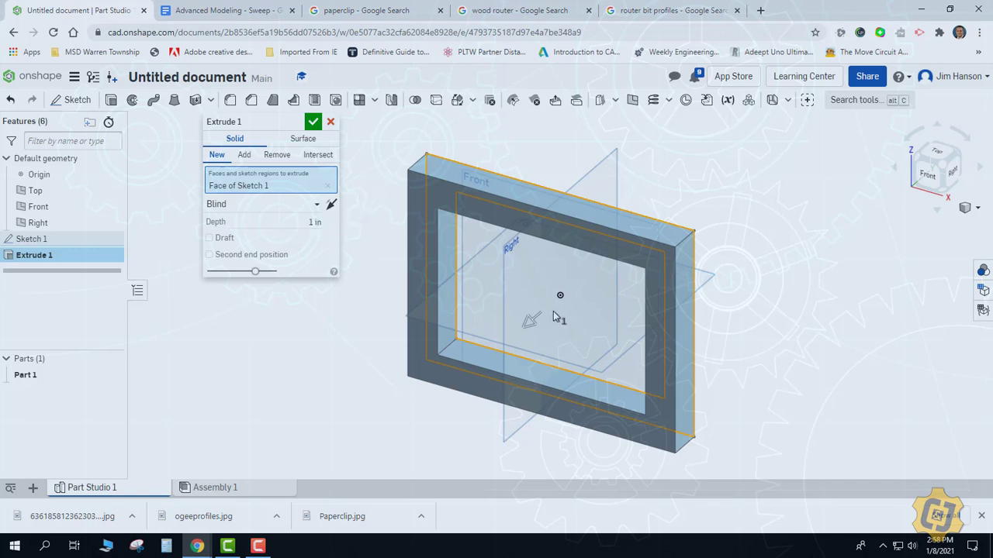
pyautogui.click(313, 123)
pyautogui.press('p')
pyautogui.hotkey('shift', '7')
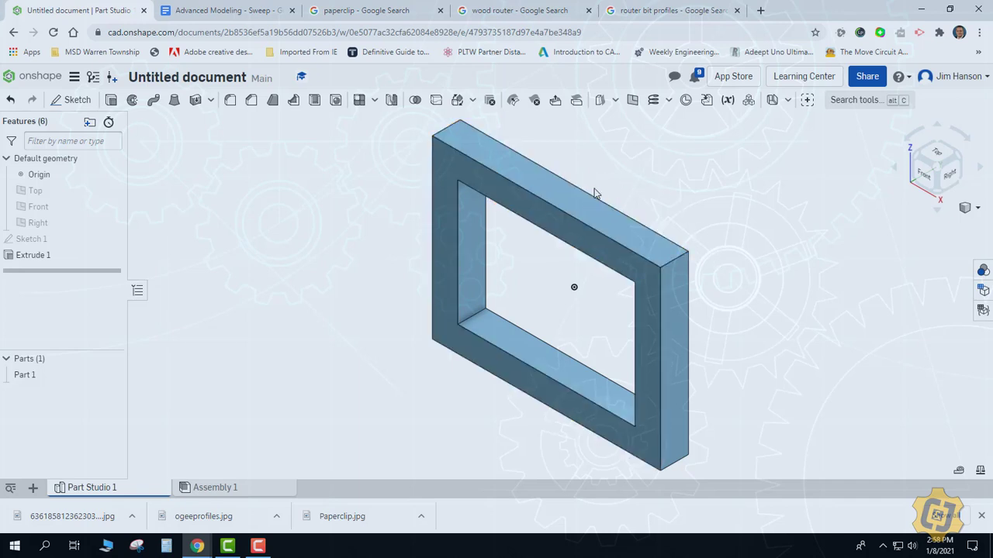
pyautogui.click(631, 100)
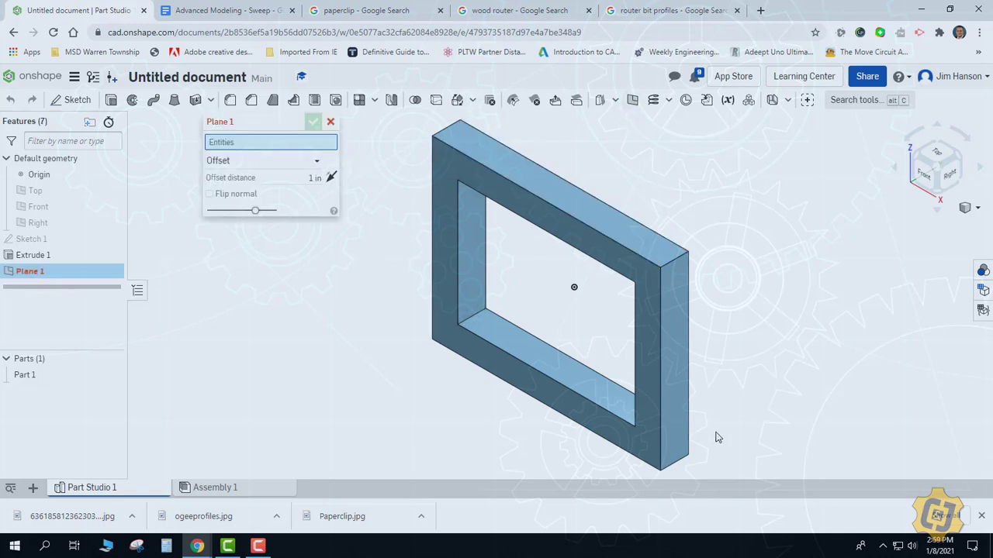
pyautogui.click(673, 317)
pyautogui.moveTo(702, 379); pyautogui.dragTo(583, 334)
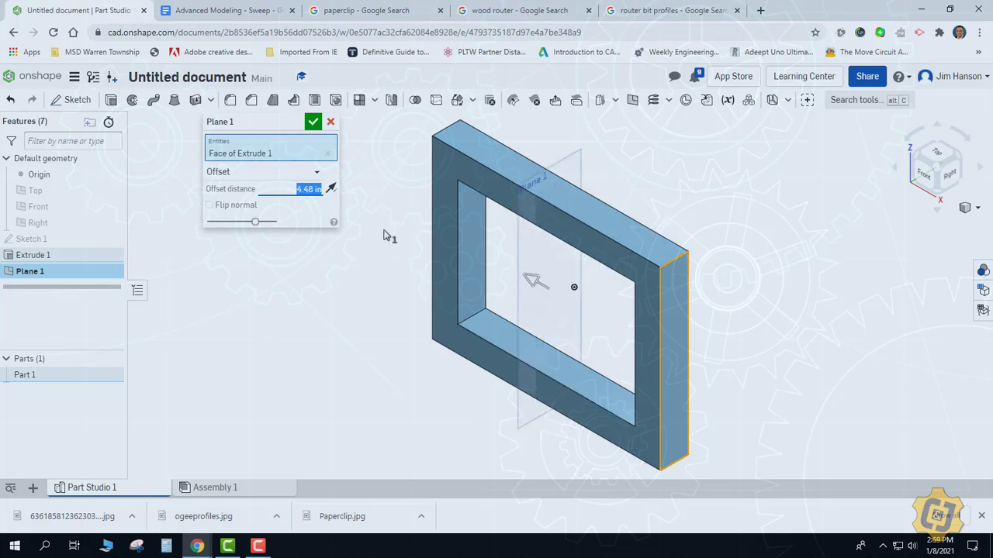
pyautogui.click(312, 122)
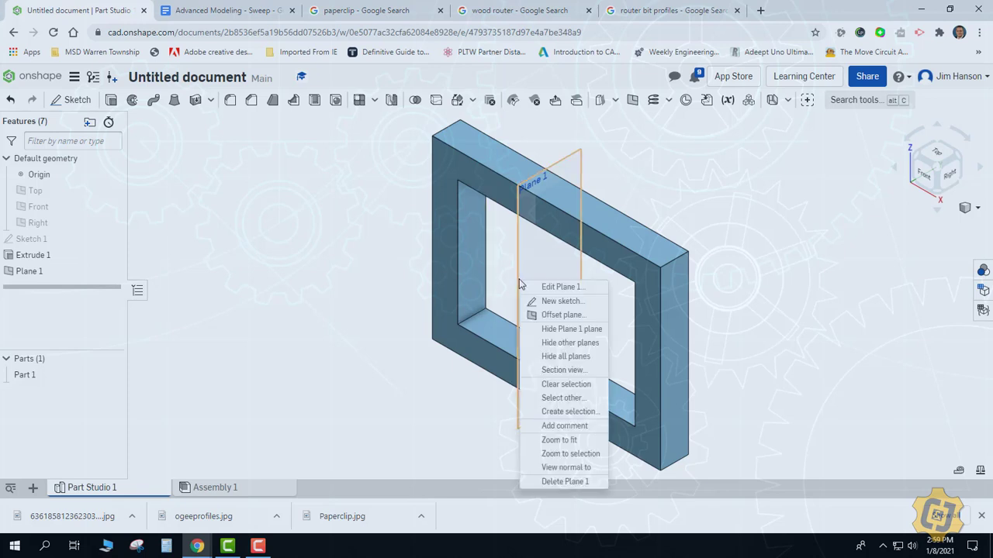
pyautogui.click(549, 371)
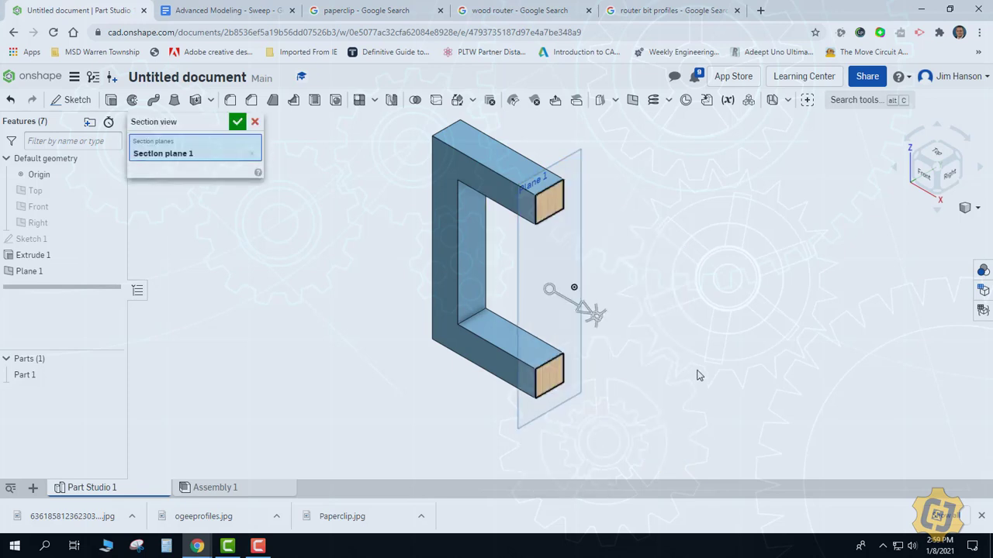
pyautogui.click(238, 122)
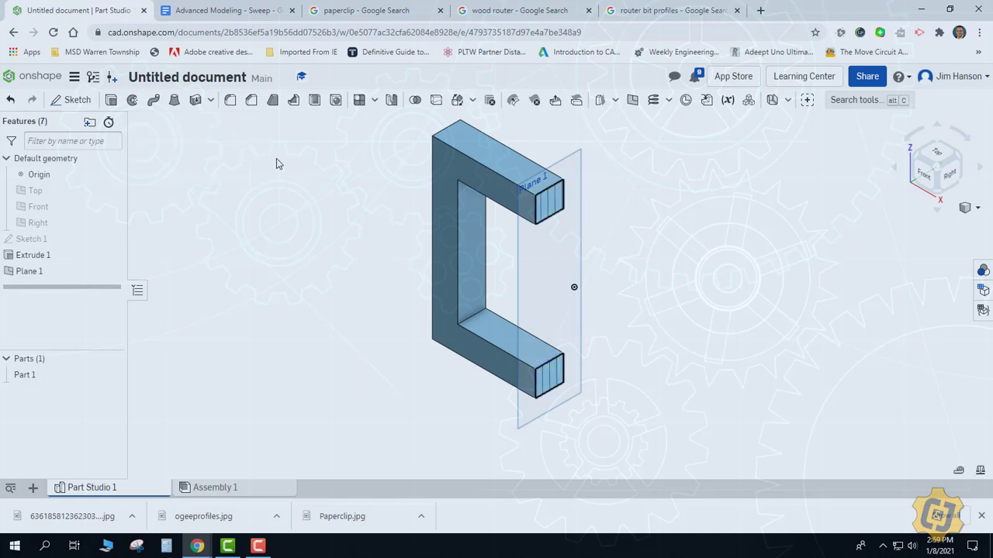
pyautogui.rightClick(576, 250)
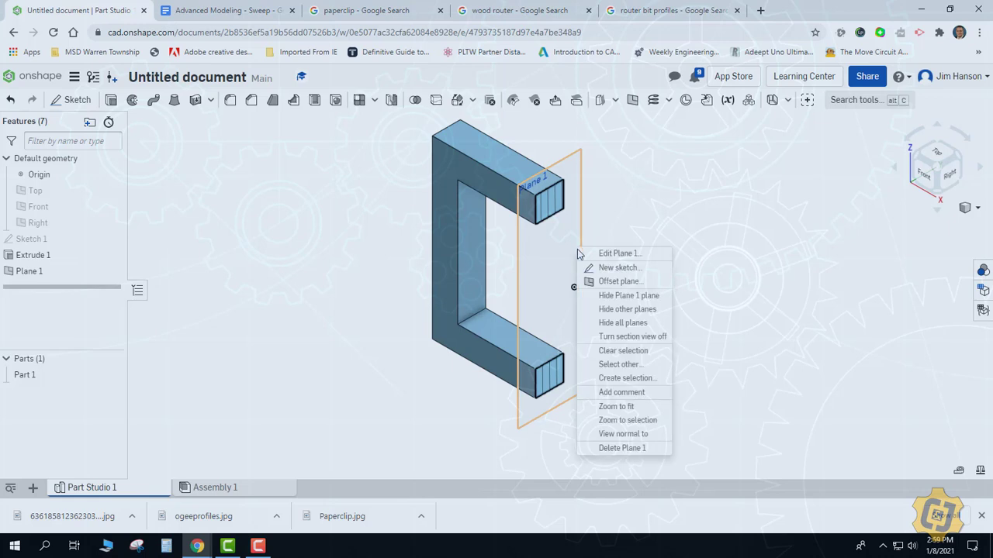
pyautogui.click(609, 338)
pyautogui.click(84, 271)
pyautogui.press('Delete')
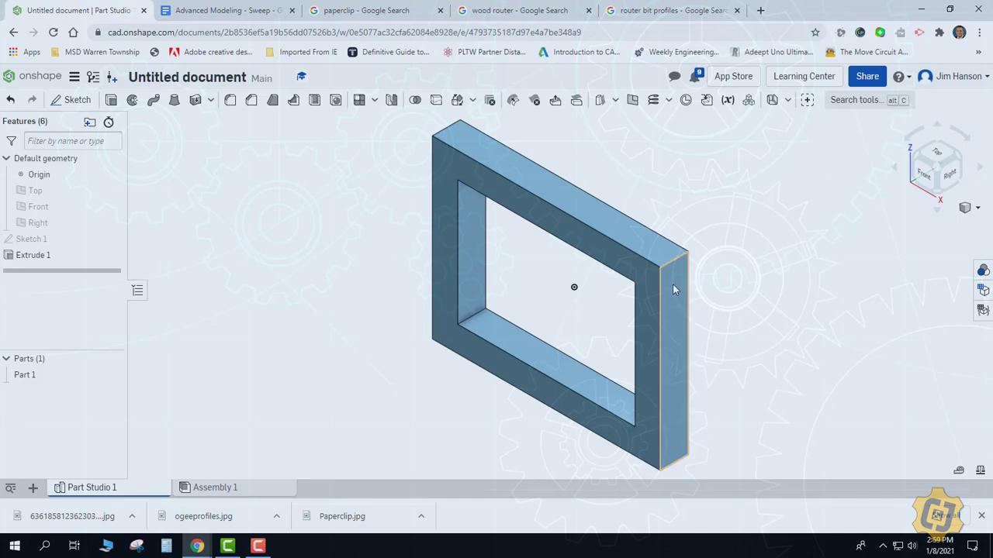
pyautogui.click(75, 106)
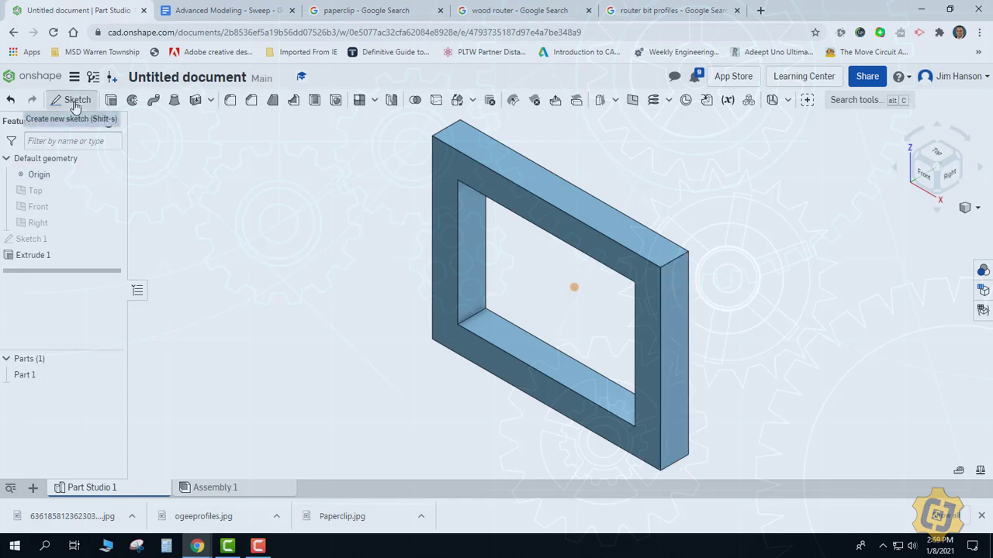
# Start Sketch 2 on the frame's end face and project its top edge with Use
pyautogui.click(671, 294)
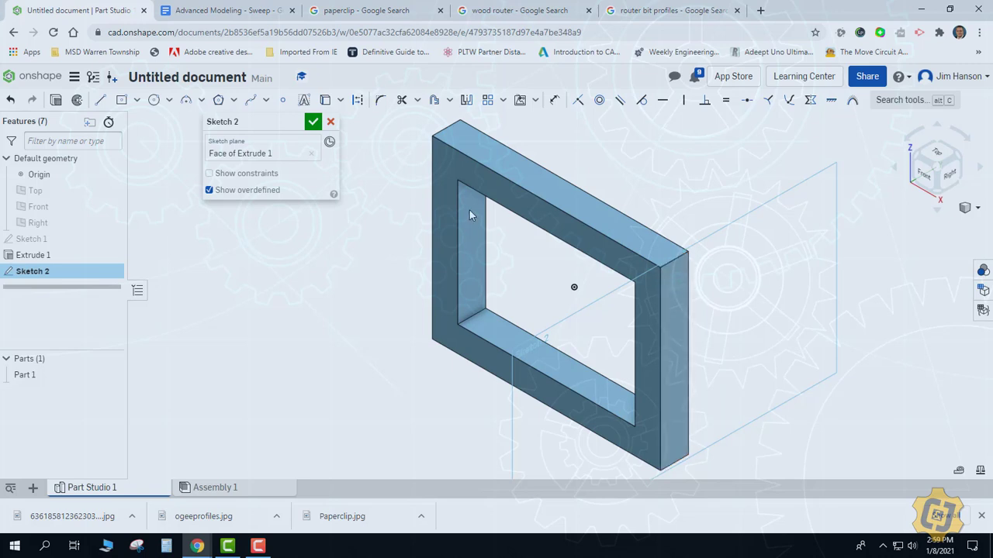
pyautogui.click(325, 105)
pyautogui.moveTo(404, 253); pyautogui.dragTo(463, 245, button='right')
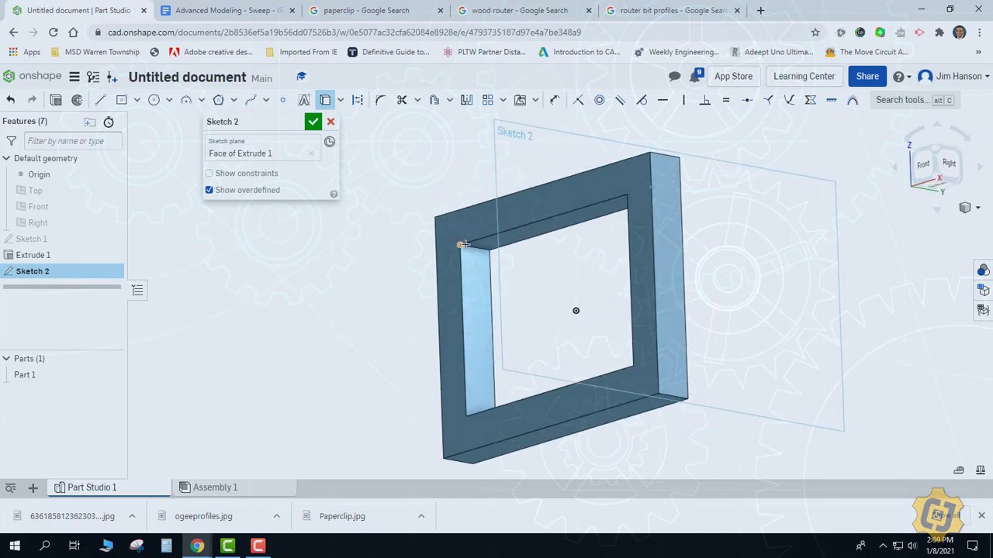
pyautogui.click(464, 209)
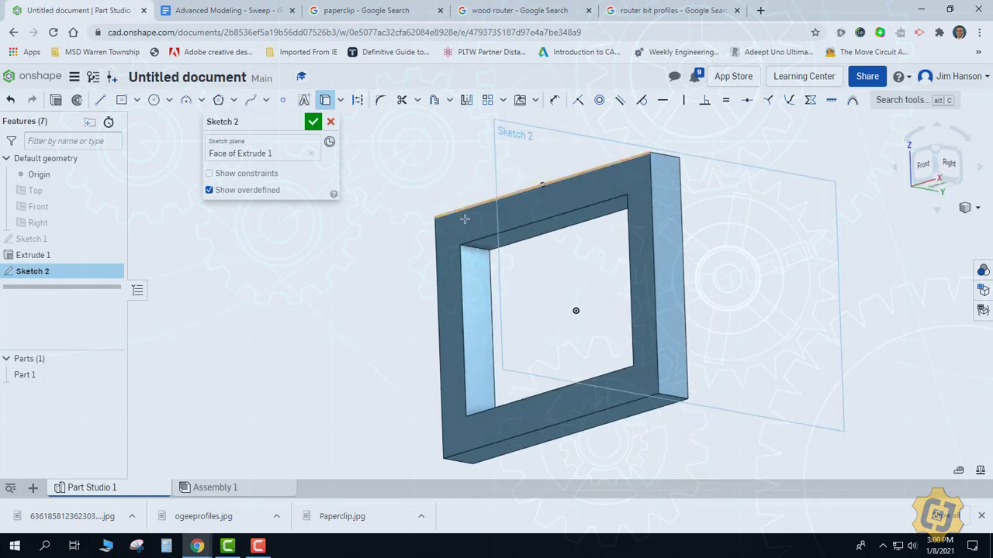
pyautogui.moveTo(446, 184); pyautogui.dragTo(730, 265, button='right')
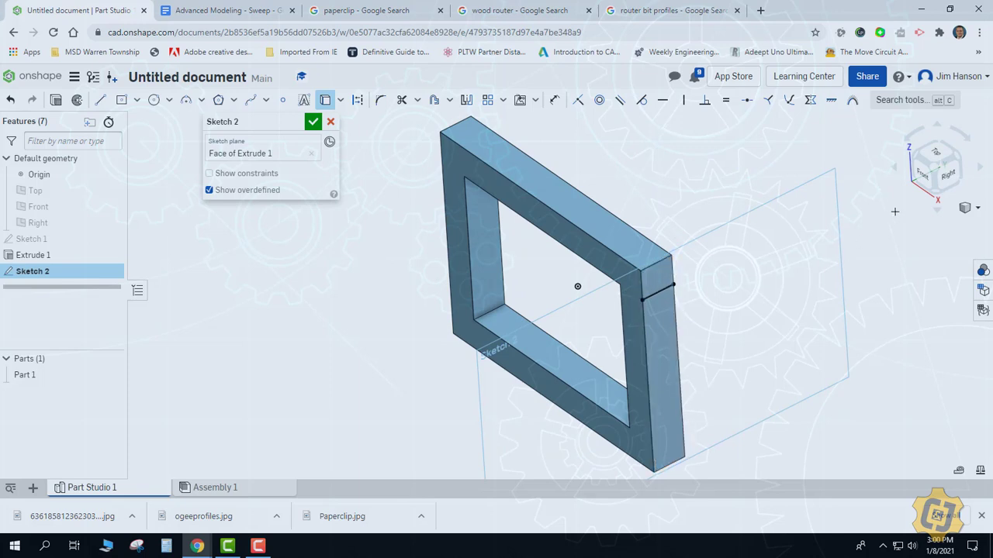
pyautogui.click(943, 178)
pyautogui.scroll(3, 563, 166)
pyautogui.moveTo(563, 159)
pyautogui.mouseDown(button='middle')
pyautogui.moveTo(548, 276)
pyautogui.moveTo(629, 294)
pyautogui.mouseUp(button='middle')
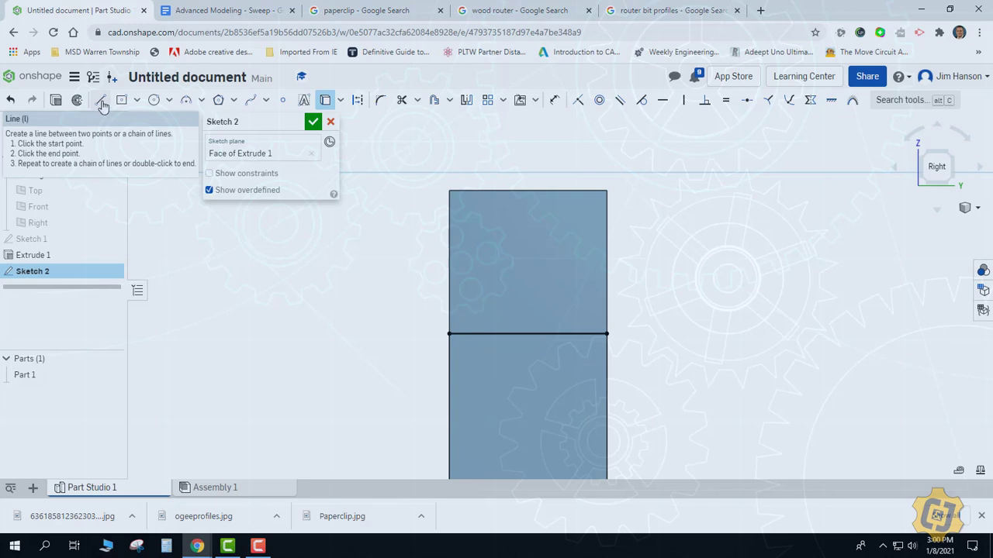
# Draw the ogee profile of stepped lines and a 3-point arc on the end face
pyautogui.click(103, 106)
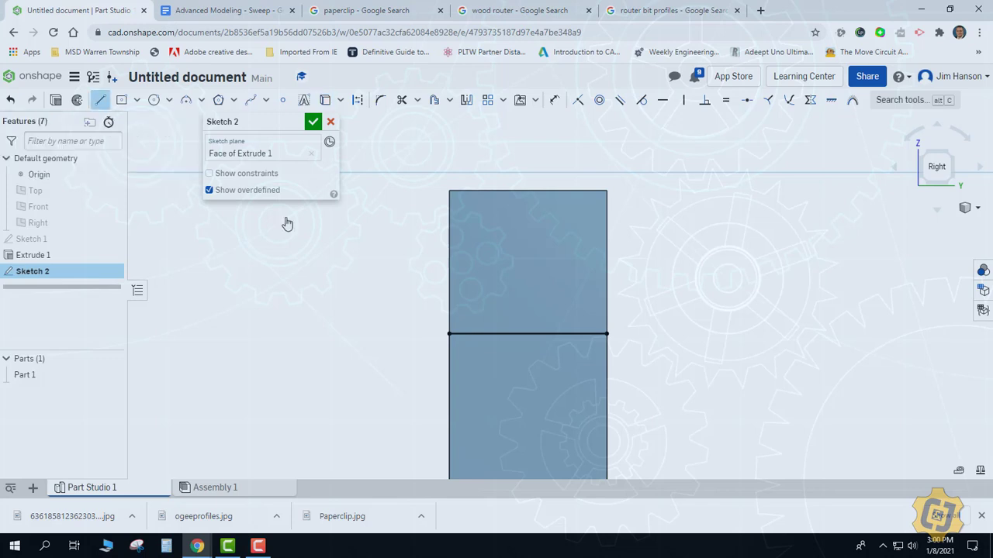
pyautogui.click(528, 333)
pyautogui.click(528, 311)
pyautogui.click(513, 312)
pyautogui.click(501, 291)
pyautogui.press('a')
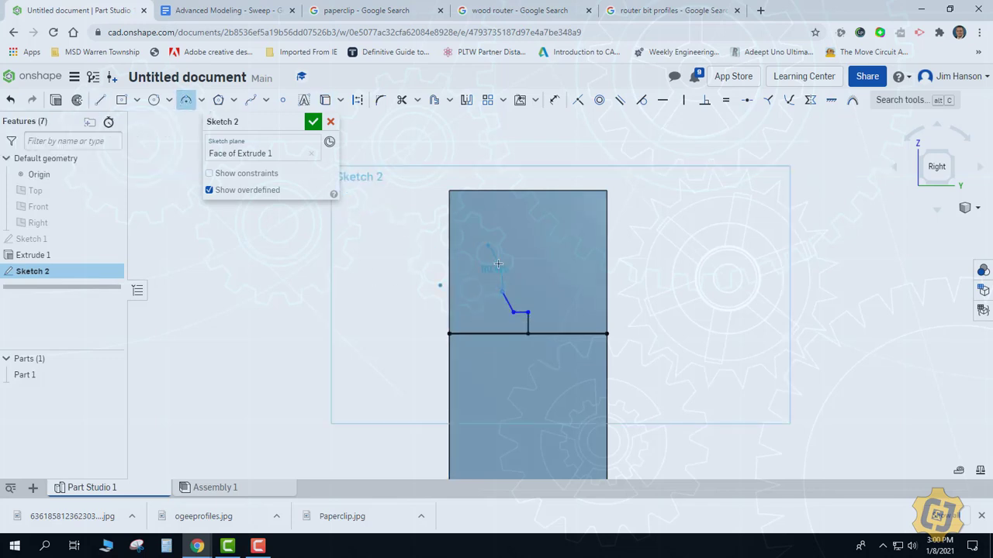
pyautogui.click(498, 263)
pyautogui.press('l')
pyautogui.click(487, 245)
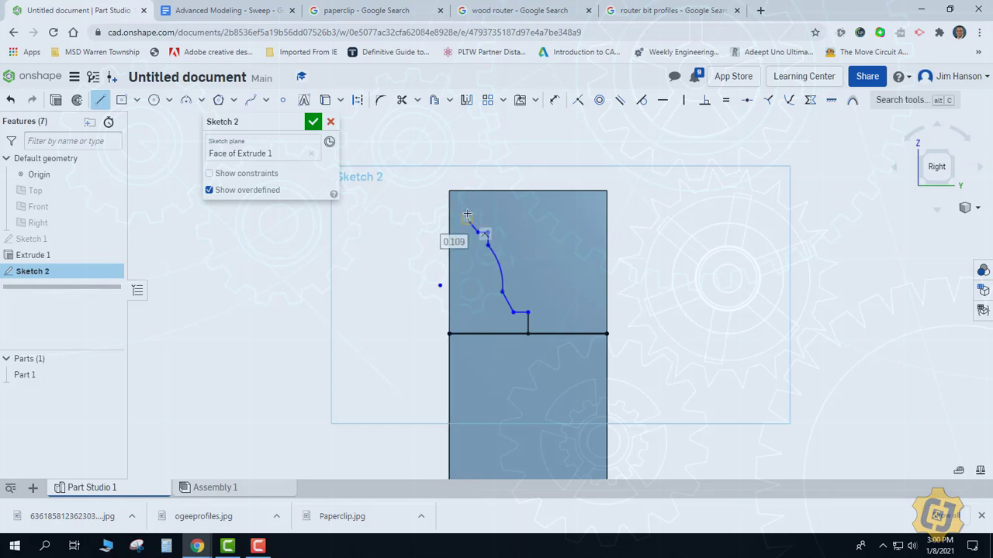
pyautogui.click(467, 218)
pyautogui.click(467, 204)
pyautogui.click(495, 191)
pyautogui.press('Escape')
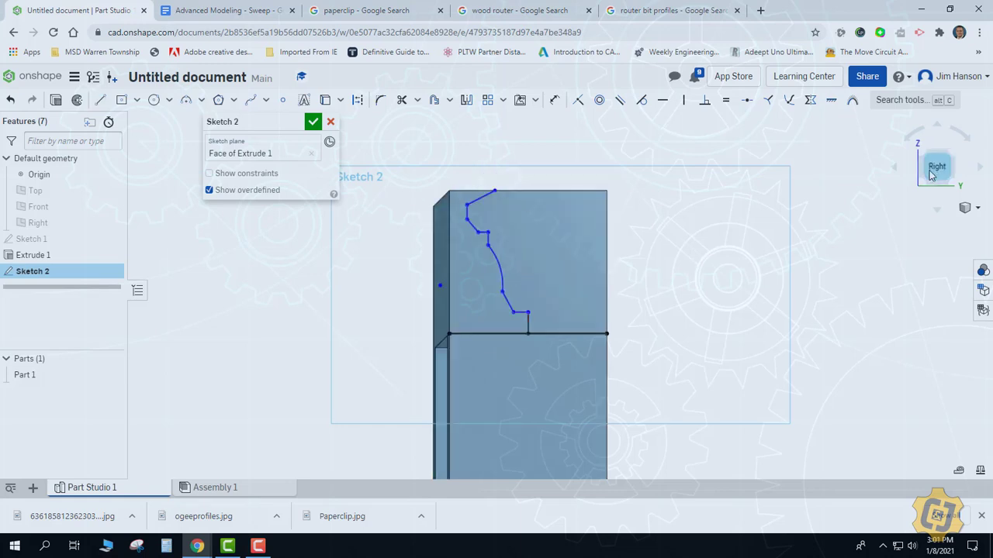
# Adjust the upper profile vertices, close the profile to the face's top-left corner, and accept
pyautogui.click(933, 173)
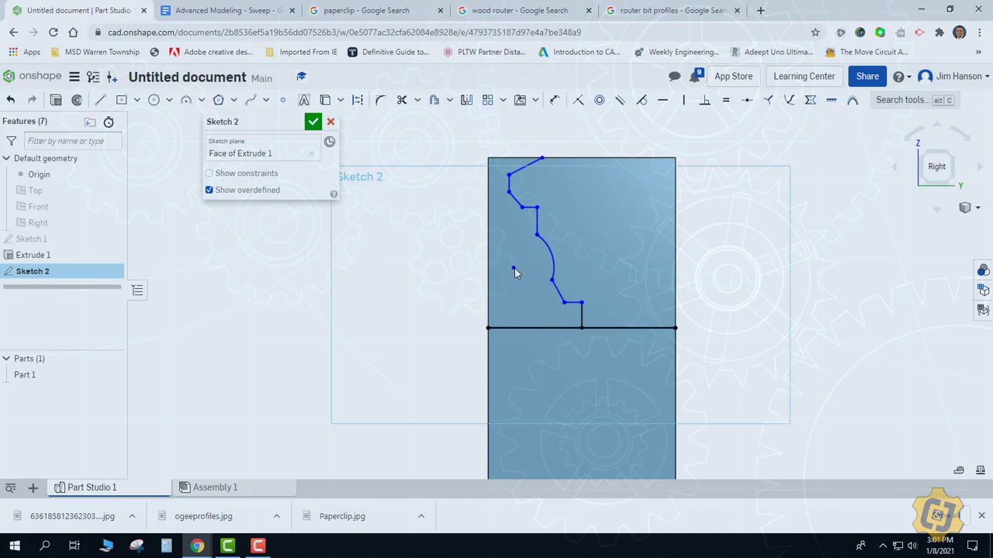
pyautogui.moveTo(523, 207); pyautogui.dragTo(509, 206)
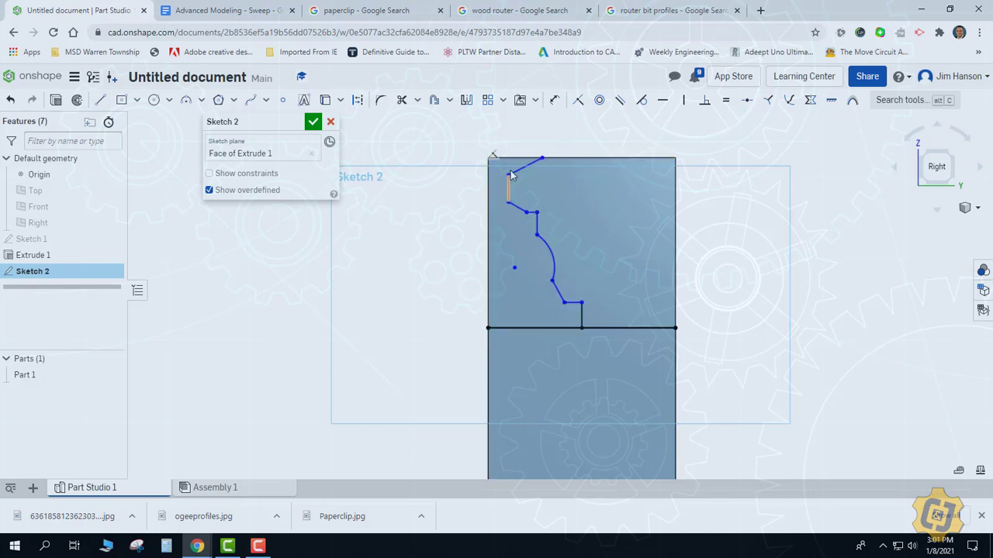
pyautogui.moveTo(515, 178); pyautogui.dragTo(463, 303, button='right')
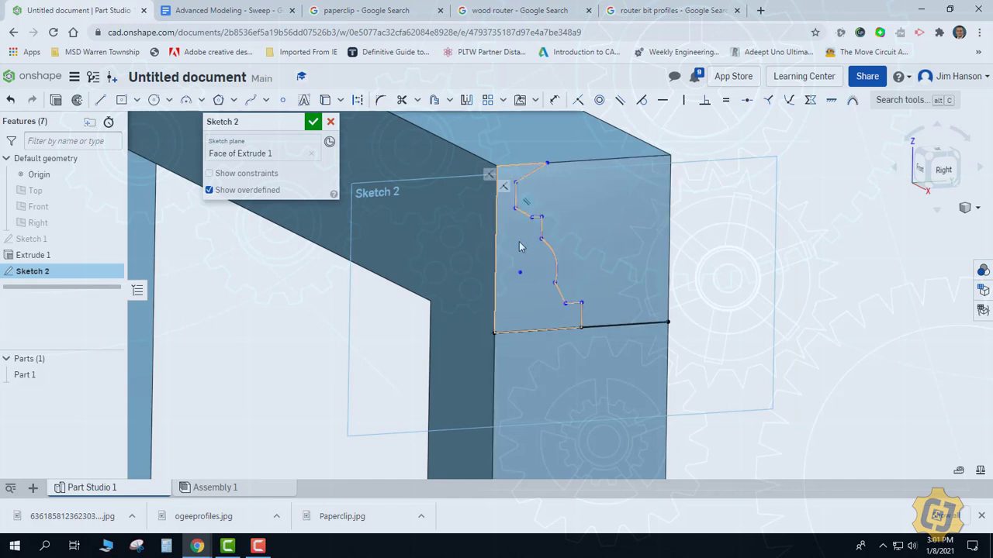
pyautogui.click(100, 100)
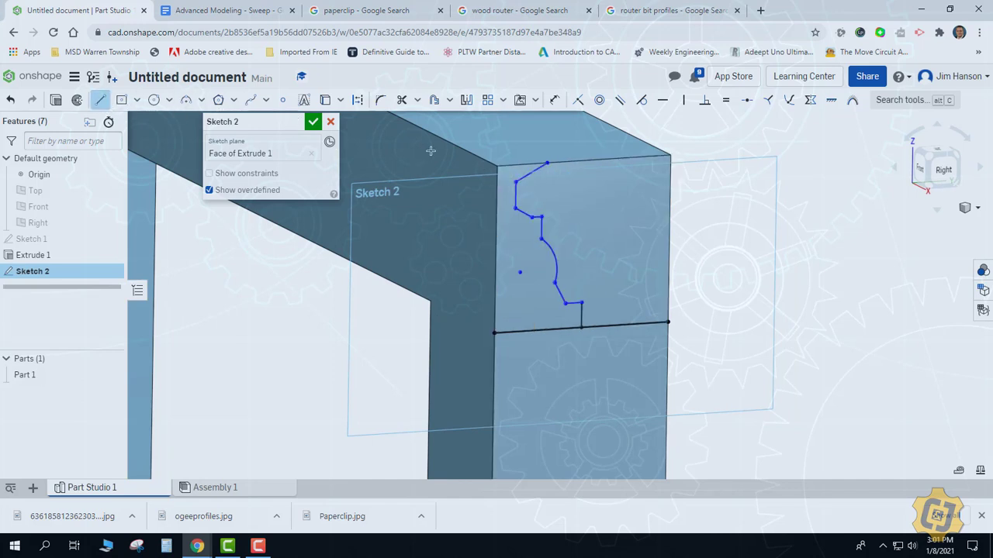
pyautogui.click(547, 162)
pyautogui.click(494, 167)
pyautogui.rightClick(752, 256)
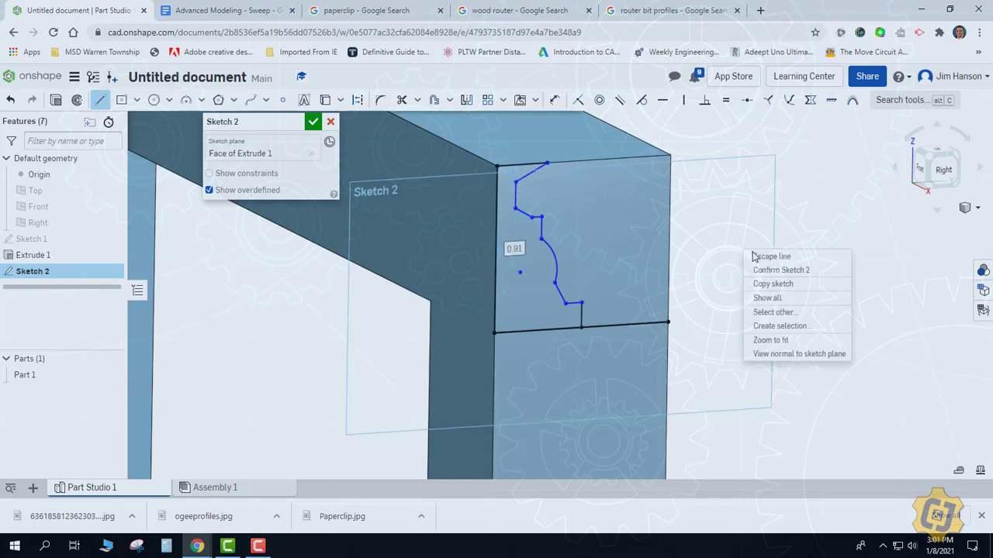
pyautogui.click(756, 256)
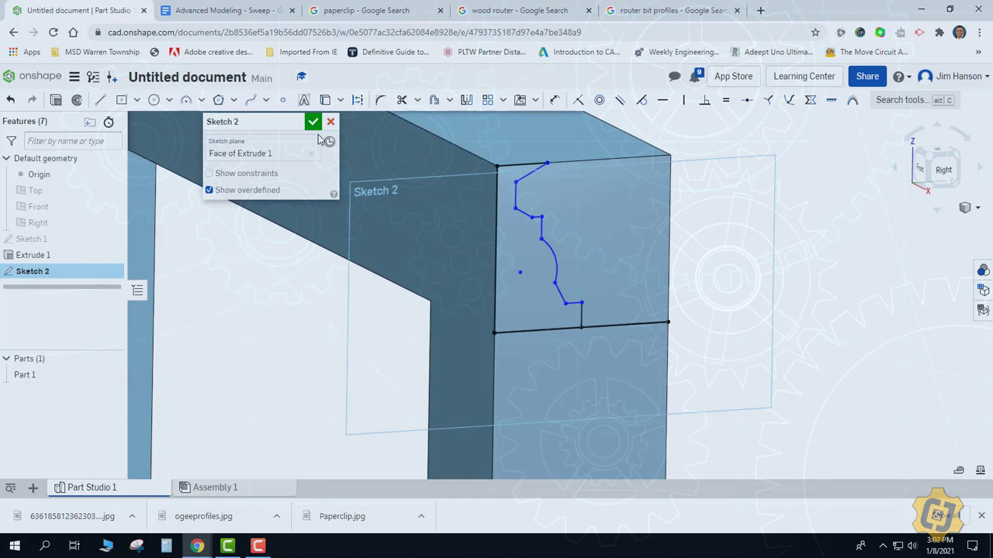
pyautogui.click(313, 122)
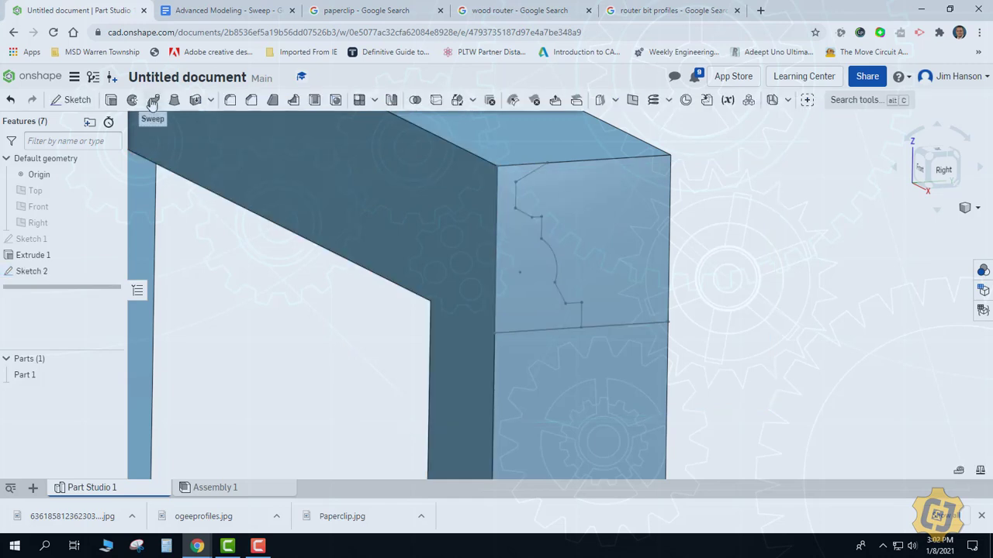
# Start a Remove sweep of the Sketch 2 profile along the frame's inner top edge
pyautogui.click(153, 103)
pyautogui.click(510, 269)
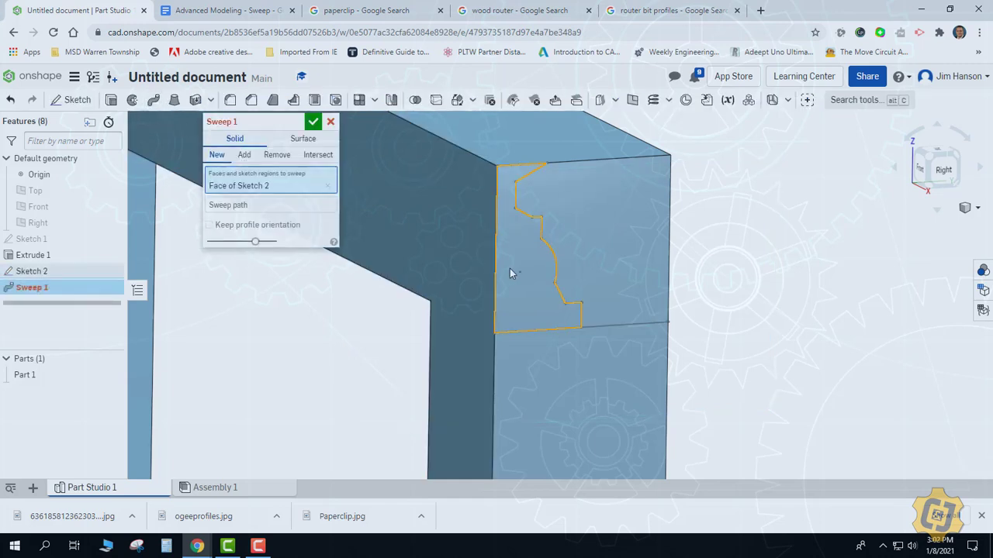
pyautogui.scroll(-3, 551, 306)
pyautogui.scroll(-2, 757, 265)
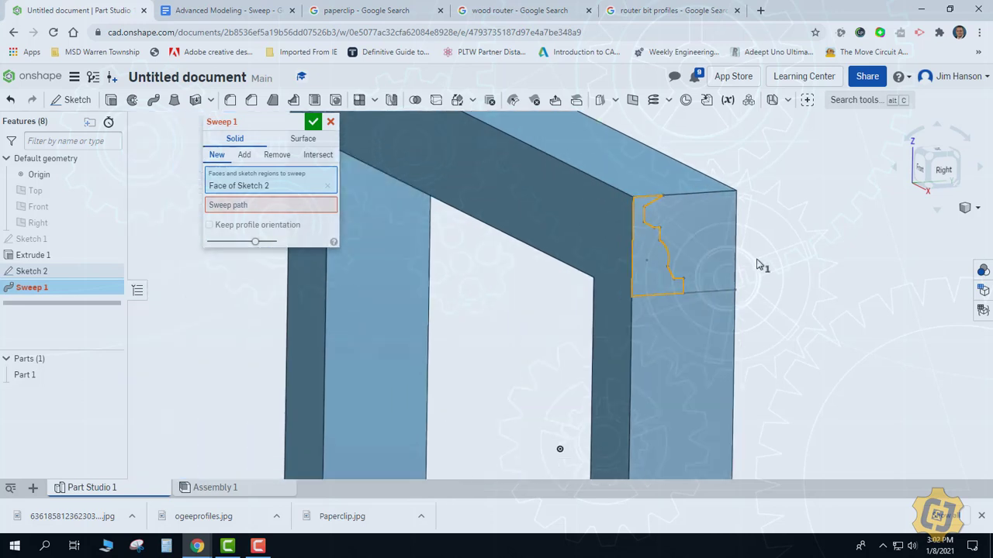
pyautogui.scroll(-5, 756, 265)
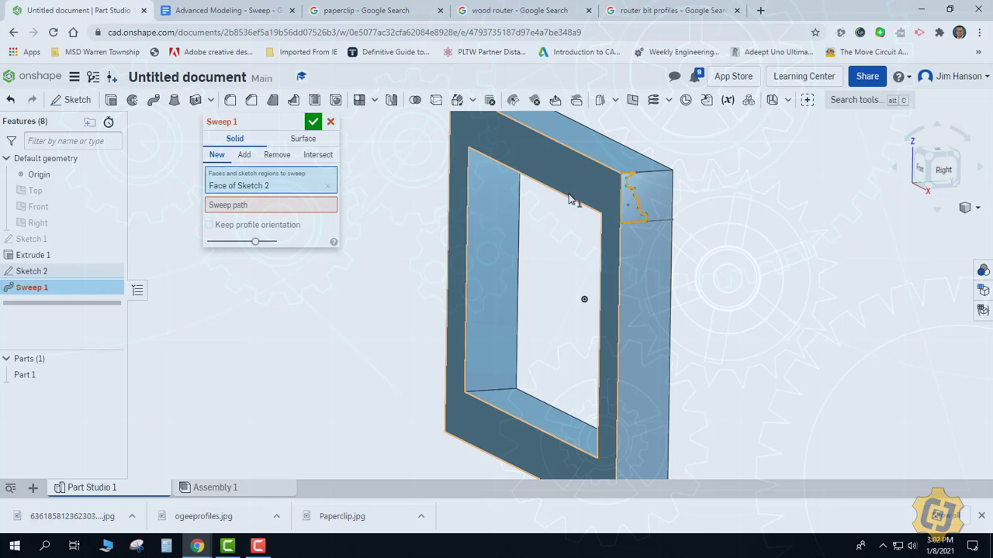
pyautogui.click(263, 208)
pyautogui.click(581, 208)
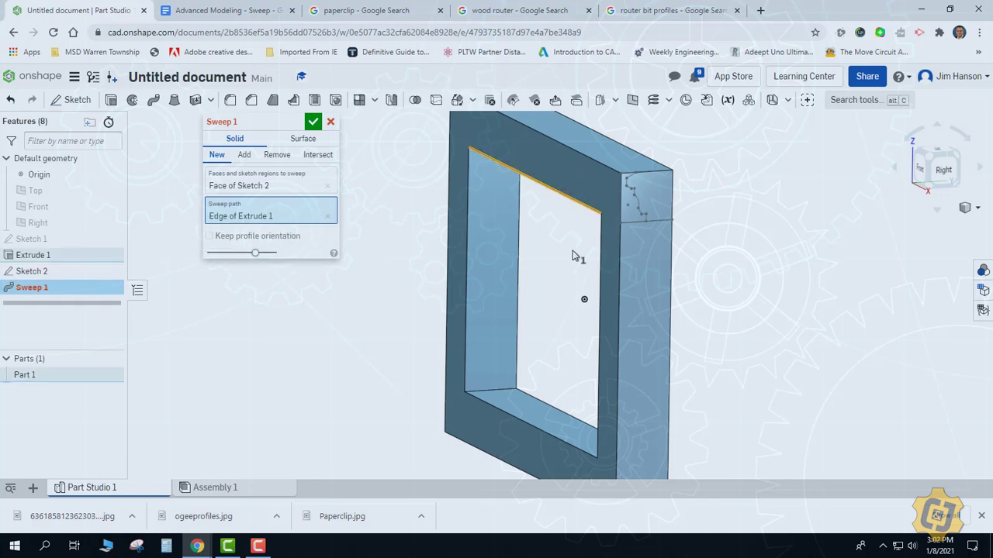
pyautogui.click(281, 160)
# Add the inner right, bottom and left edges to the path and confirm the moulding cut
pyautogui.moveTo(561, 256); pyautogui.dragTo(599, 243, button='right')
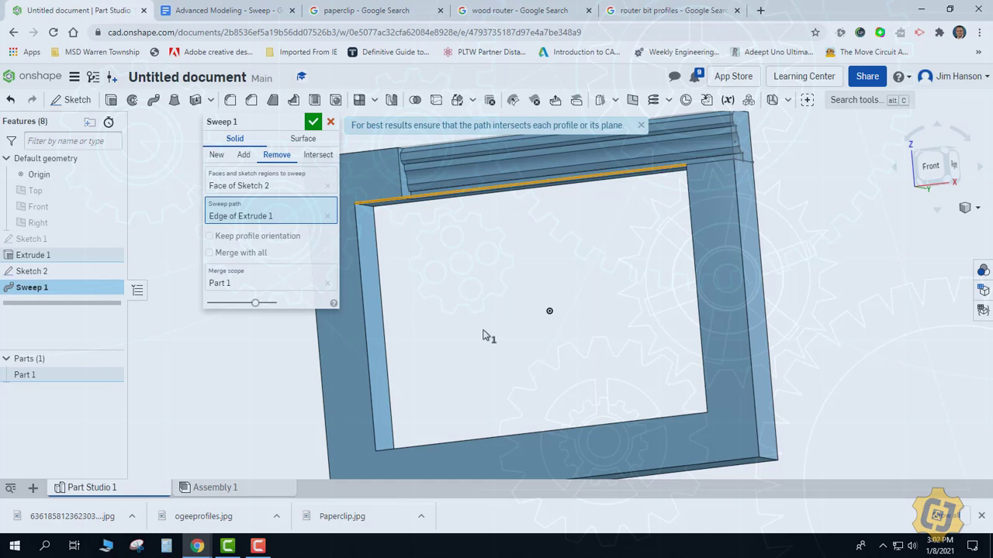
pyautogui.click(695, 303)
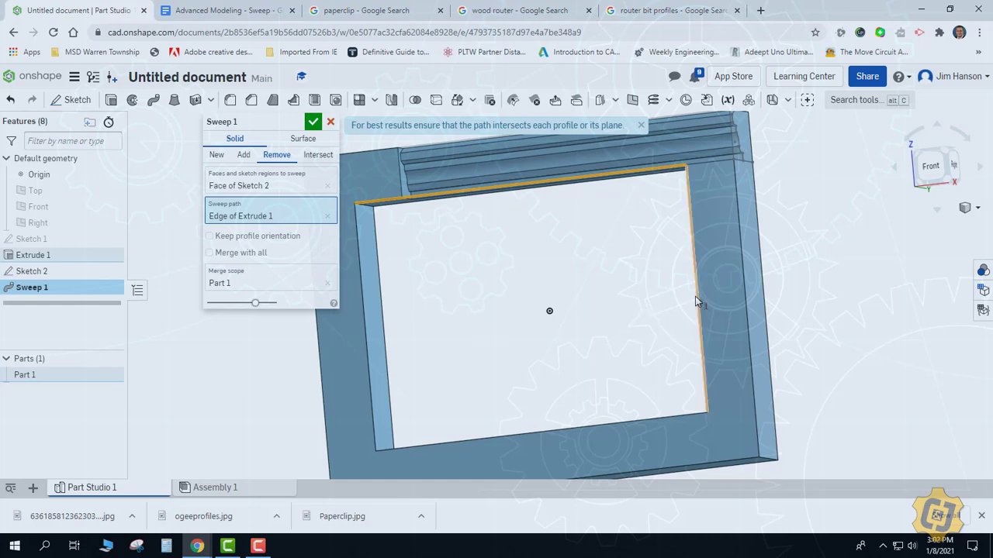
pyautogui.click(543, 431)
pyautogui.click(366, 326)
pyautogui.moveTo(509, 371); pyautogui.dragTo(540, 318, button='right')
pyautogui.click(312, 122)
pyautogui.moveTo(333, 175)
pyautogui.mouseDown(button='right')
pyautogui.moveTo(540, 319)
pyautogui.moveTo(624, 332)
pyautogui.moveTo(596, 362)
pyautogui.moveTo(643, 328)
pyautogui.moveTo(669, 334)
pyautogui.moveTo(622, 336)
pyautogui.moveTo(616, 349)
pyautogui.moveTo(660, 334)
pyautogui.mouseUp(button='right')
# Scroll through the Squiggly Pipe and other bent-pipe example images in the document
pyautogui.scroll(3, 625, 331)
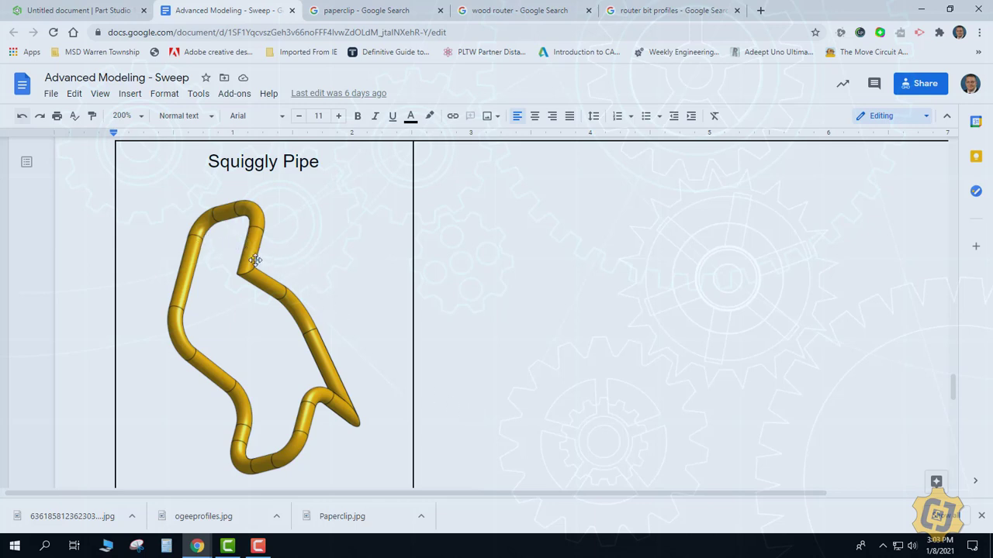
pyautogui.scroll(-5, 362, 380)
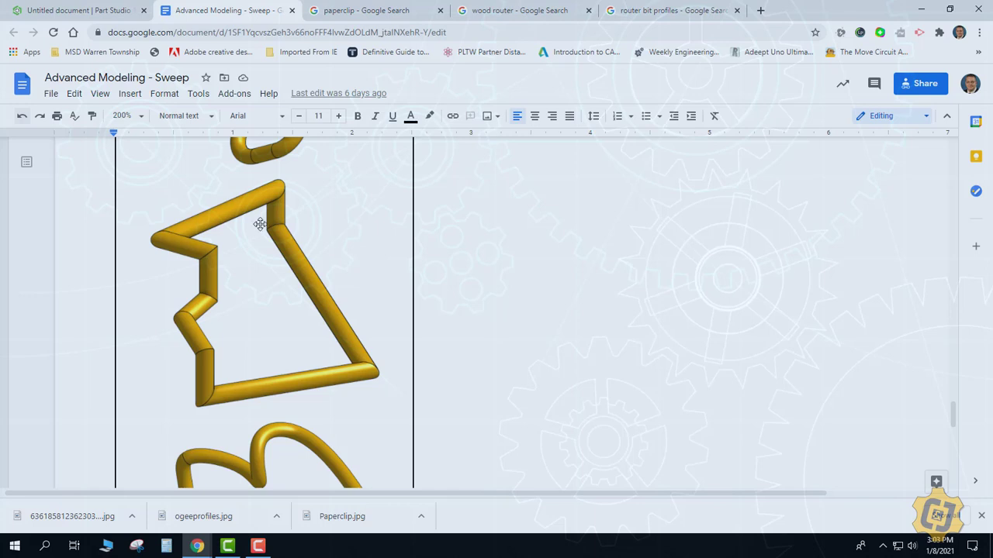
pyautogui.scroll(-3, 257, 325)
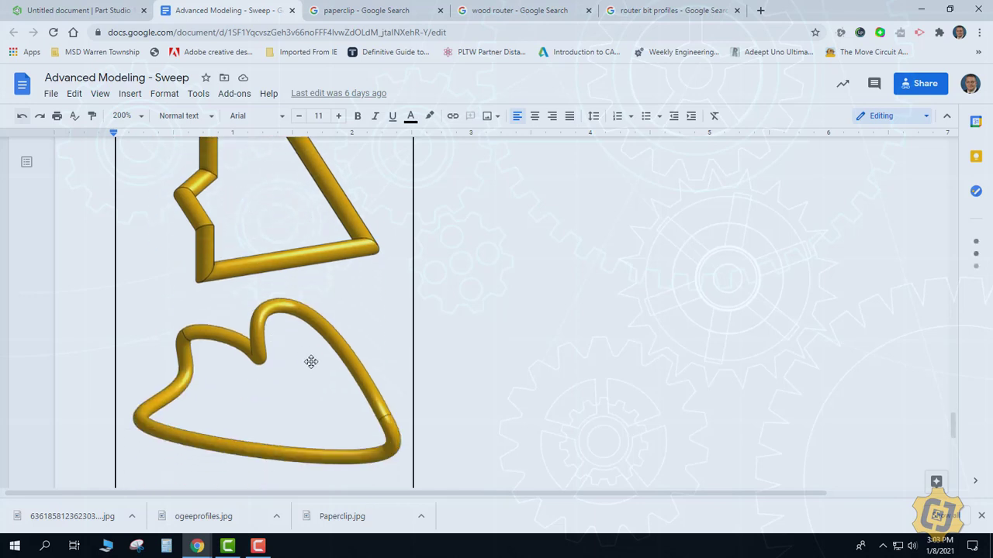
pyautogui.scroll(5, 310, 361)
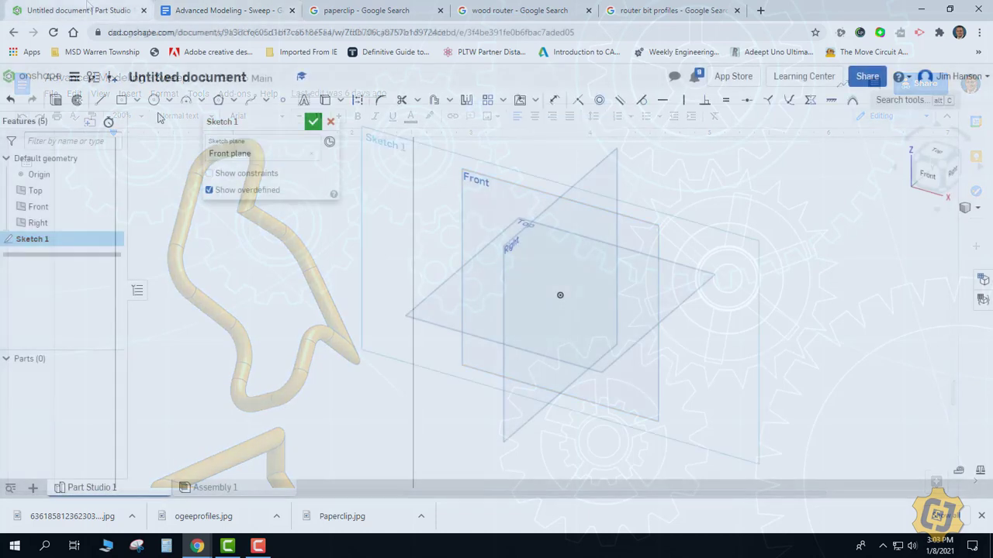
# Draw the first path lines and create Plane 1 normal to the line at its endpoint
pyautogui.click(551, 384)
pyautogui.click(405, 265)
pyautogui.click(539, 157)
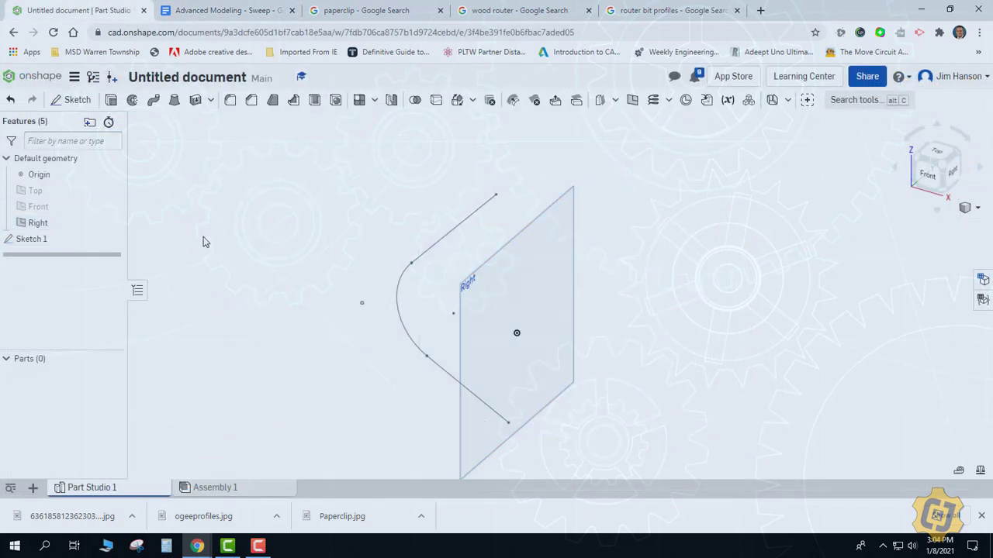
pyautogui.click(599, 99)
pyautogui.click(264, 141)
pyautogui.click(232, 228)
pyautogui.click(489, 211)
# Draw the second path line on Plane 1 from the endpoint, close Sketch 2, and hide Plane 1
pyautogui.click(313, 121)
pyautogui.click(77, 99)
pyautogui.click(100, 99)
pyautogui.click(409, 275)
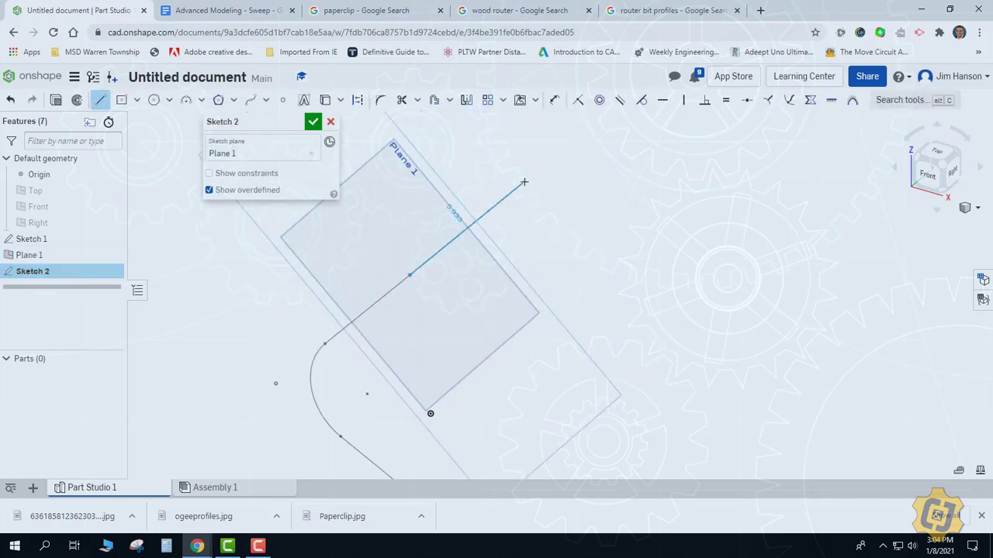
pyautogui.moveTo(523, 182); pyautogui.dragTo(519, 212, button='right')
pyautogui.moveTo(519, 372); pyautogui.dragTo(582, 269, button='right')
pyautogui.click(581, 269)
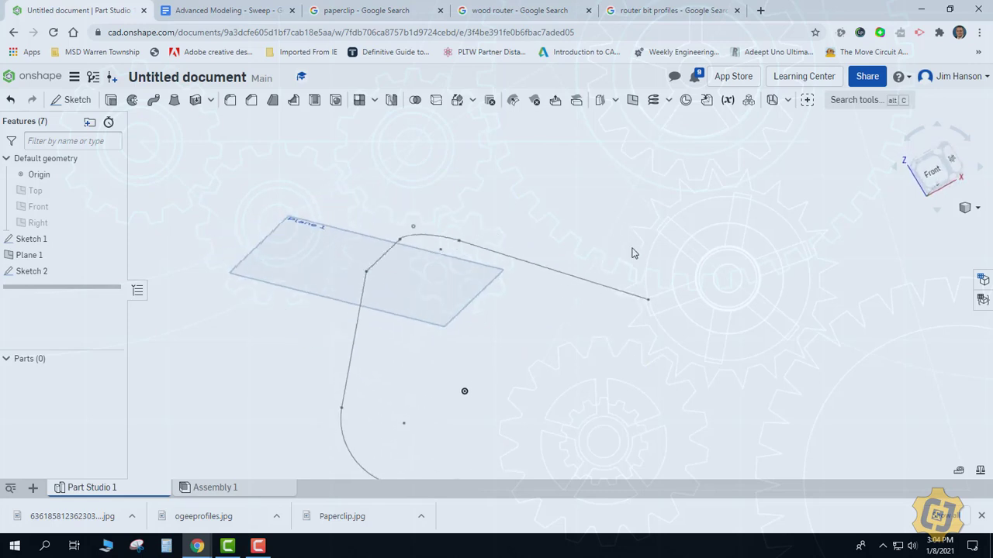
pyautogui.click(49, 256)
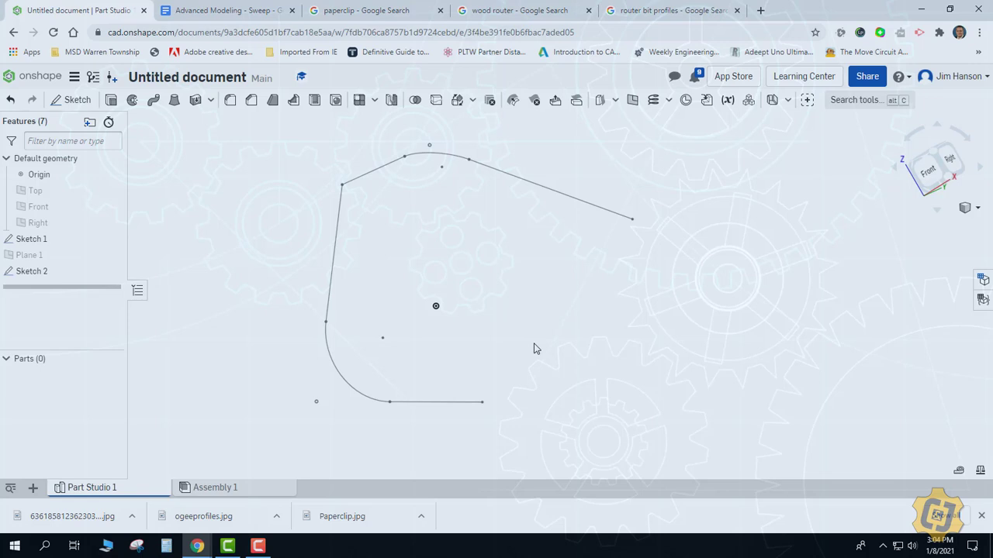
pyautogui.moveTo(533, 349)
pyautogui.mouseDown(button='right')
pyautogui.moveTo(553, 333)
pyautogui.moveTo(566, 338)
pyautogui.moveTo(435, 224)
pyautogui.mouseUp(button='right')
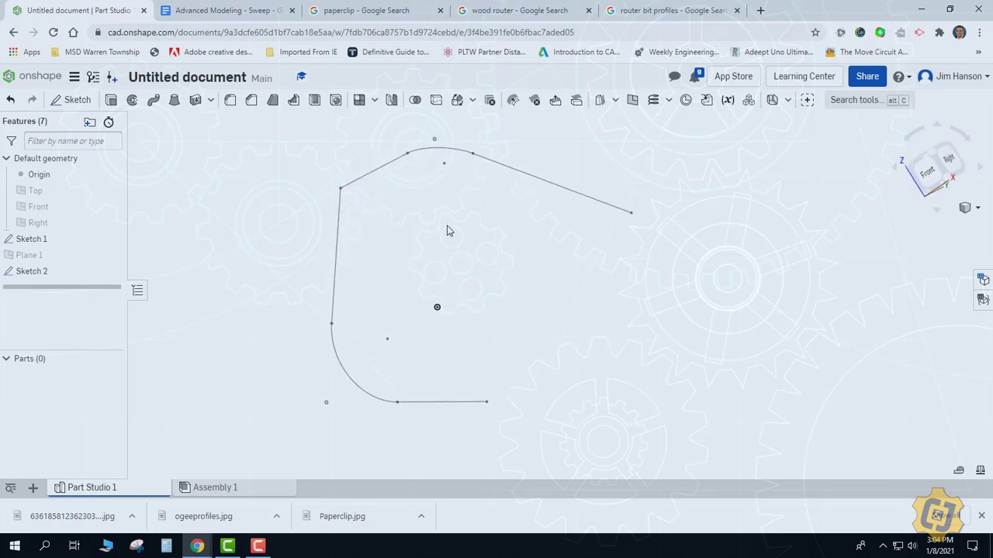
# Create a Three point Plane 2 through endpoints of the upper and bottom path lines
pyautogui.click(632, 100)
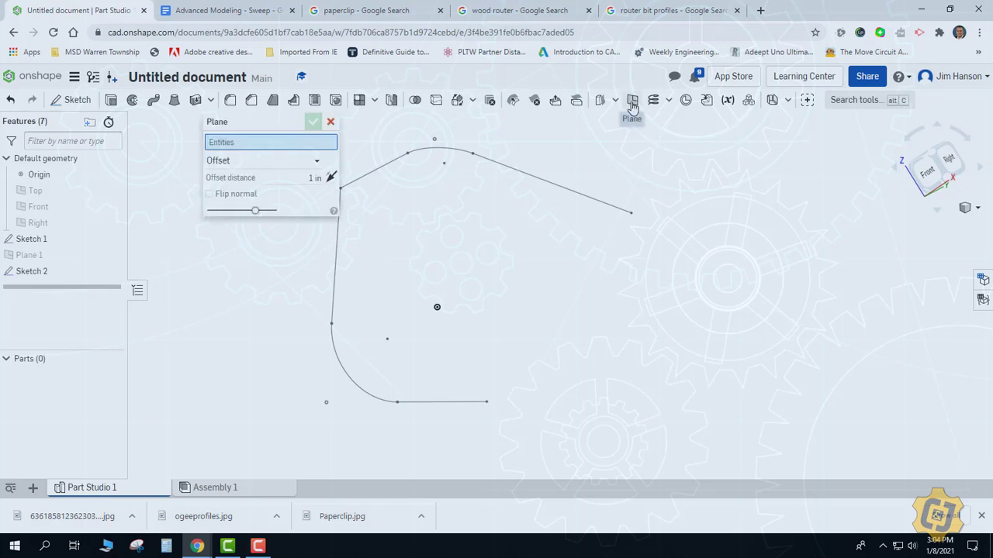
pyautogui.click(231, 162)
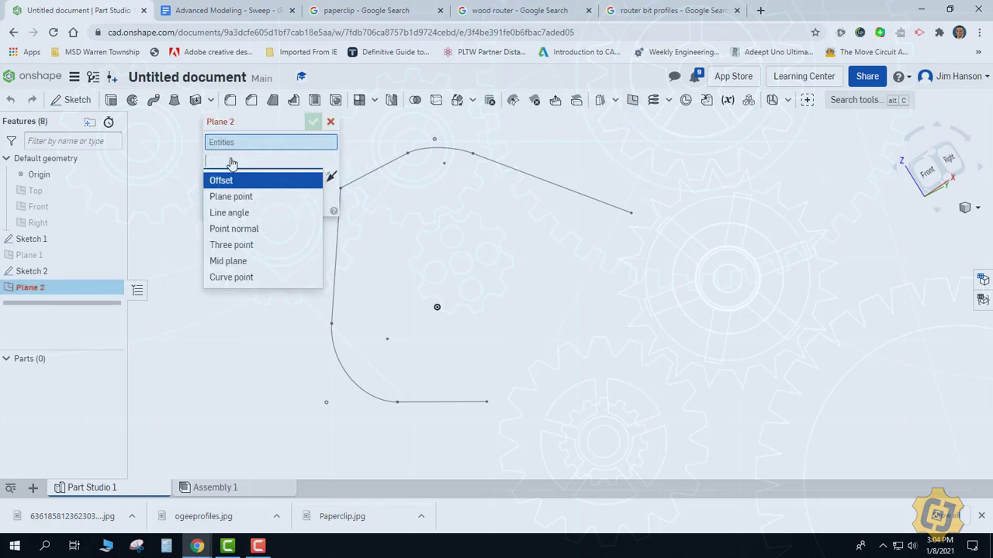
pyautogui.click(245, 246)
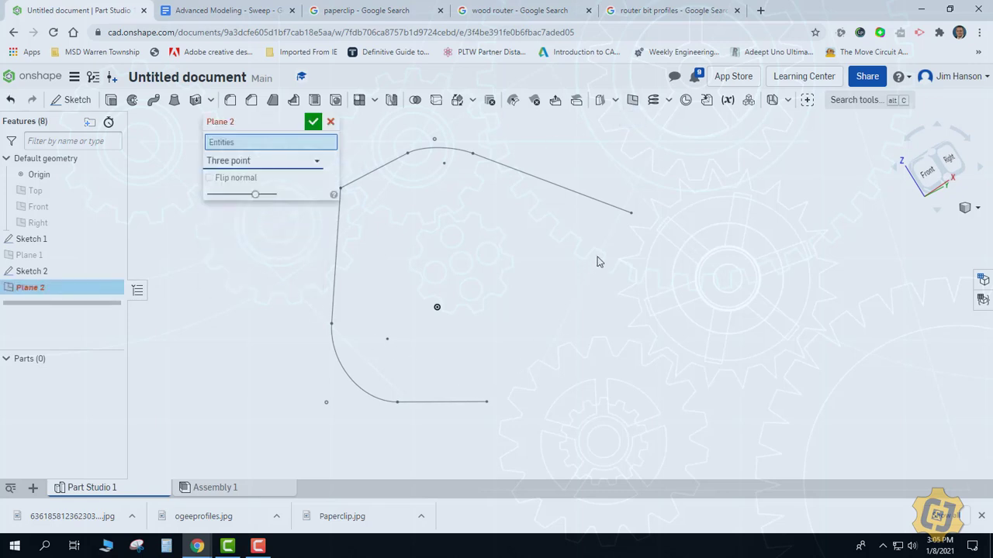
pyautogui.click(631, 214)
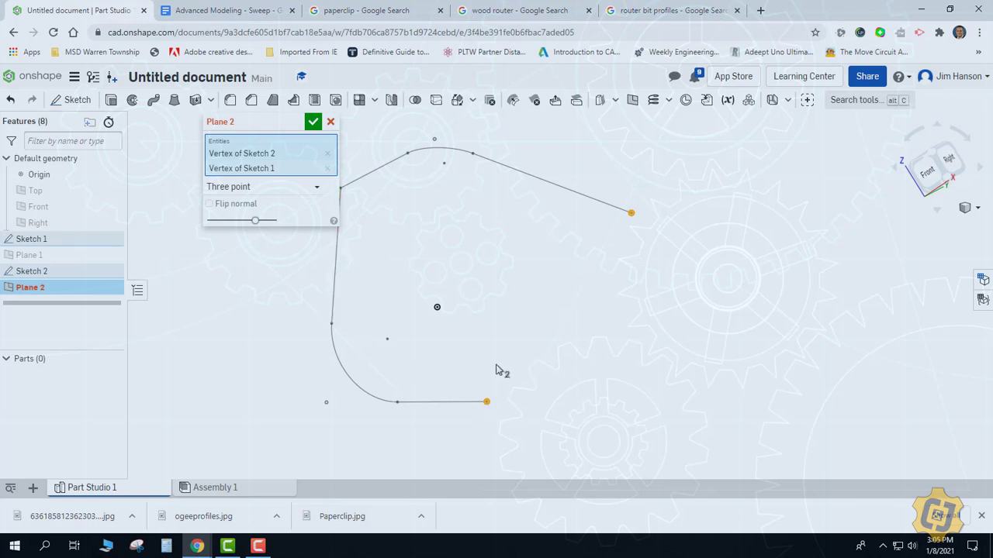
pyautogui.click(397, 403)
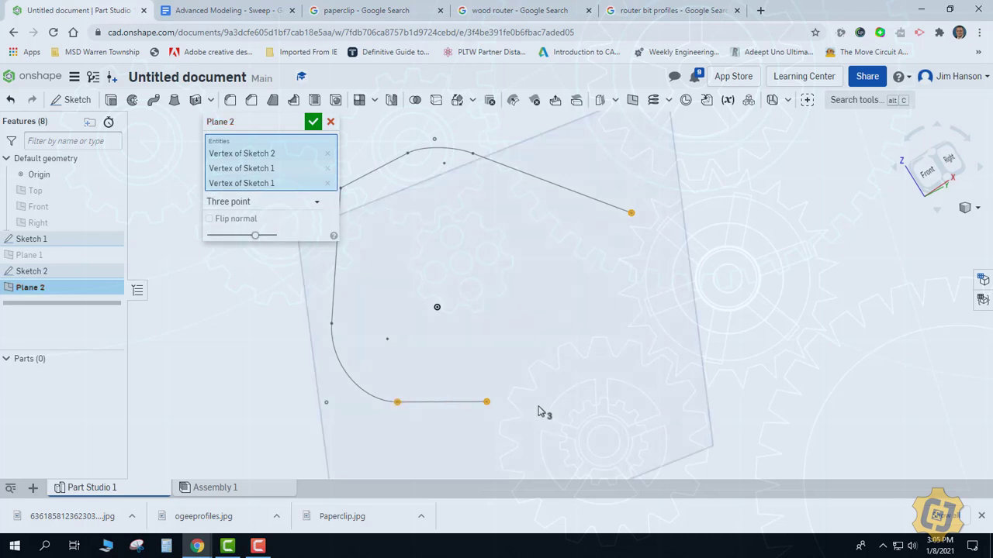
pyautogui.click(312, 121)
pyautogui.moveTo(261, 284)
pyautogui.mouseDown(button='right')
pyautogui.moveTo(317, 226)
pyautogui.moveTo(276, 261)
pyautogui.mouseUp(button='right')
pyautogui.rightClick(215, 199)
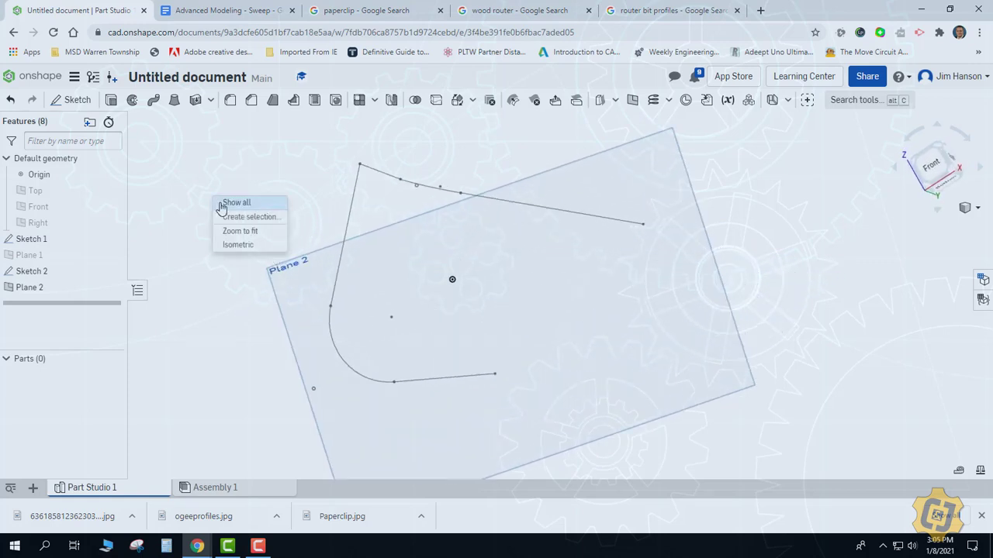
# On Plane 2, draw a Sketch 3 line from the bottom line's free end to the top-right endpoint, then hide Plane 2
pyautogui.click(90, 108)
pyautogui.click(258, 245)
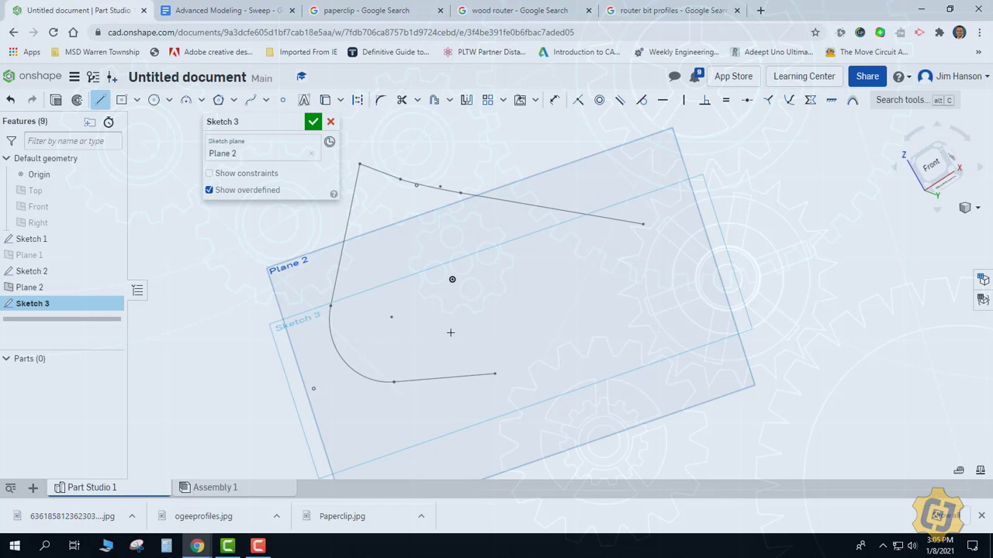
pyautogui.click(495, 373)
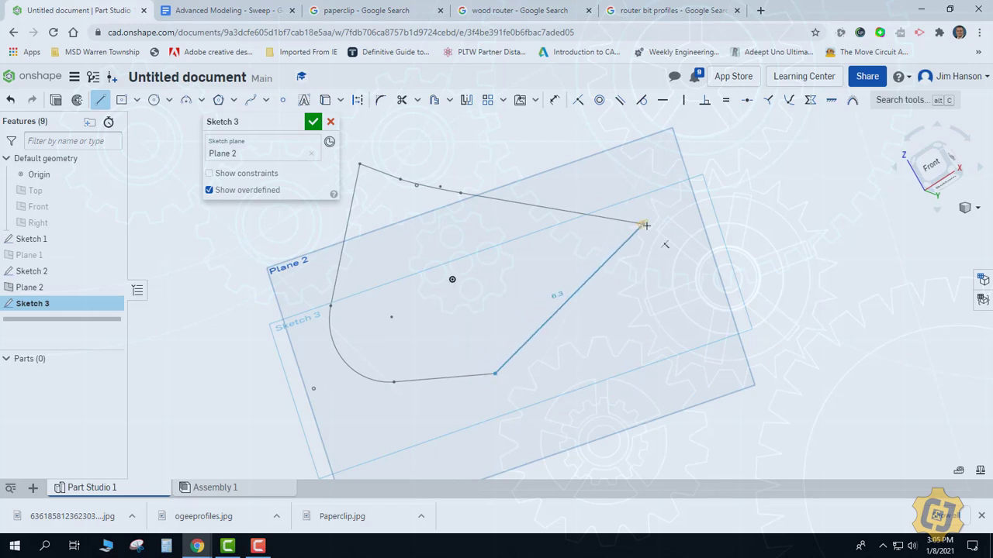
pyautogui.click(642, 225)
pyautogui.click(313, 121)
pyautogui.click(111, 286)
pyautogui.moveTo(406, 251)
pyautogui.mouseDown(button='right')
pyautogui.moveTo(401, 271)
pyautogui.moveTo(308, 292)
pyautogui.moveTo(509, 219)
pyautogui.moveTo(485, 222)
pyautogui.moveTo(459, 244)
pyautogui.mouseUp(button='right')
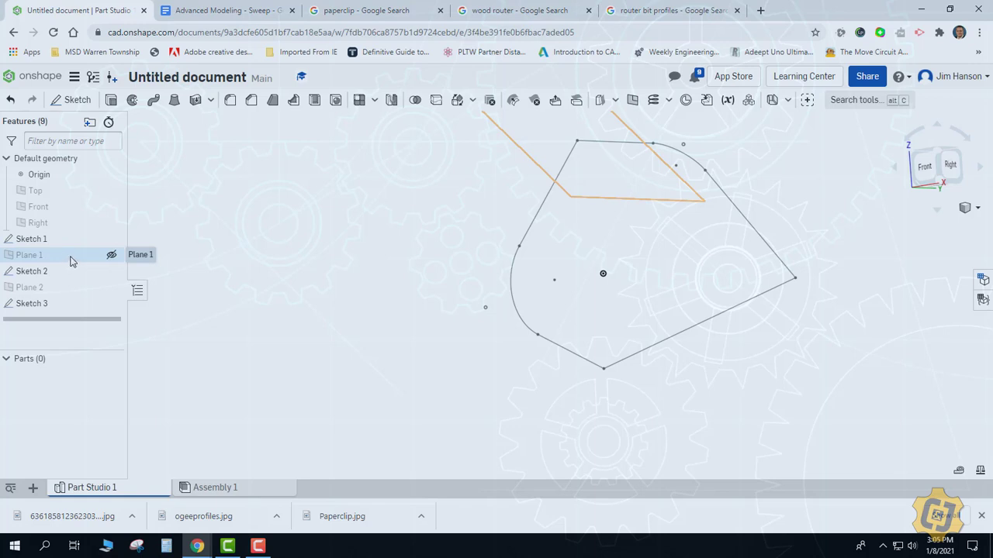
# Show Plane 1 again and start a new sketch on Plane 1
pyautogui.click(112, 256)
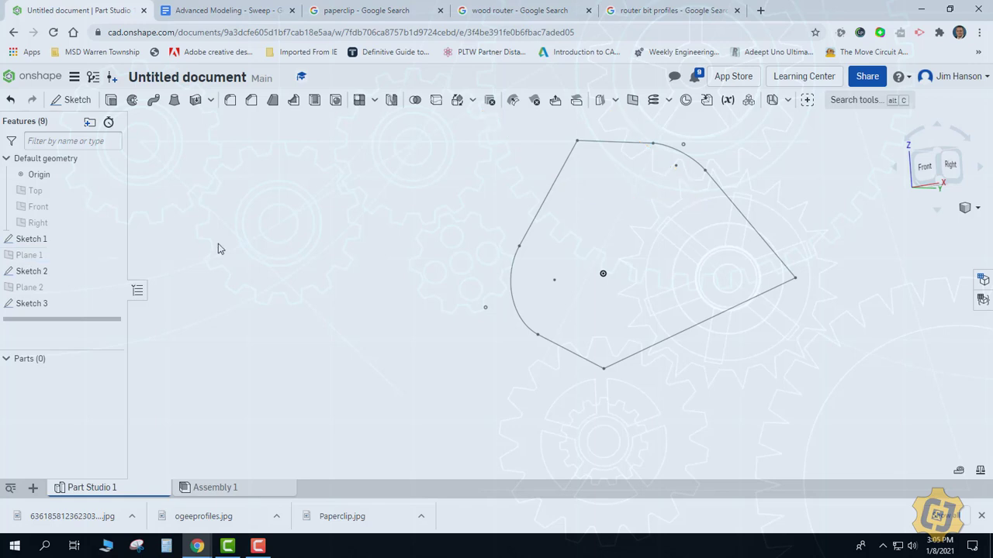
pyautogui.rightClick(350, 276)
pyautogui.click(71, 99)
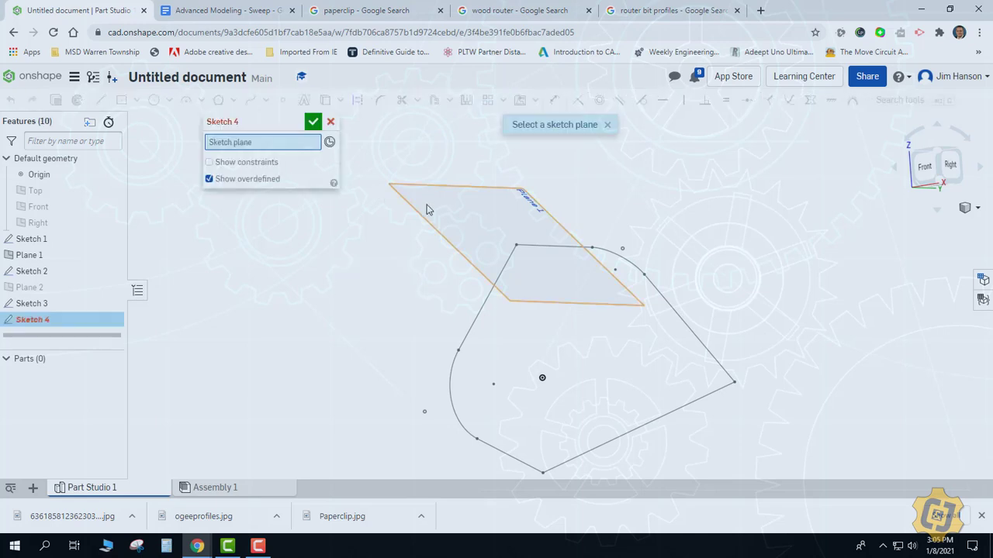
pyautogui.click(427, 209)
# Draw a small circle centred on the path's corner point, accept Sketch 4, and begin a sweep
pyautogui.click(153, 100)
pyautogui.scroll(3, 456, 245)
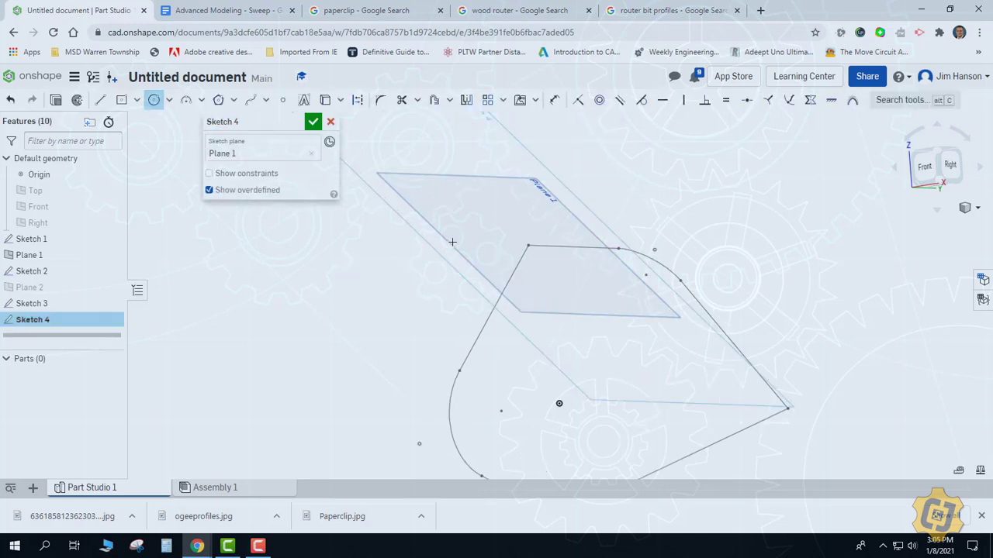
pyautogui.click(541, 246)
pyautogui.click(567, 249)
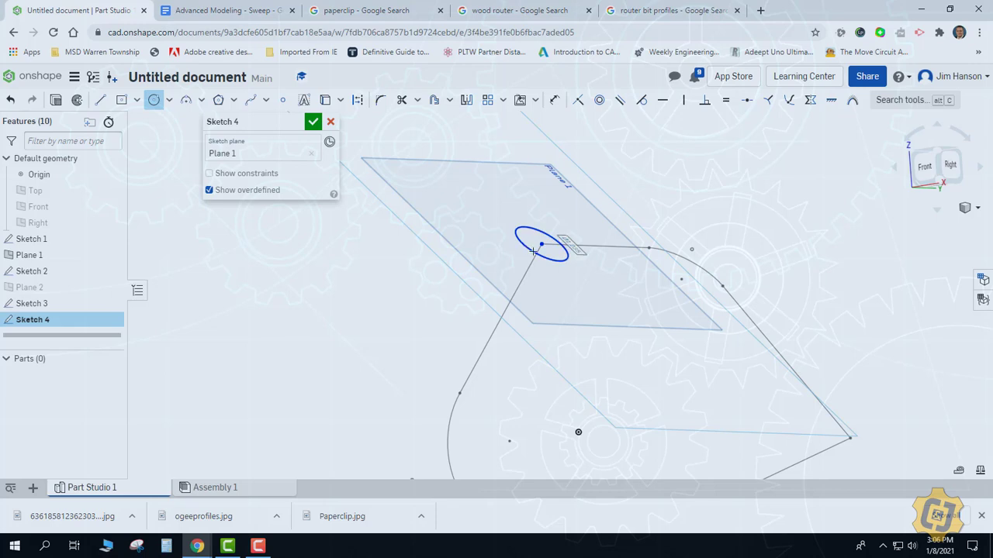
pyautogui.click(313, 122)
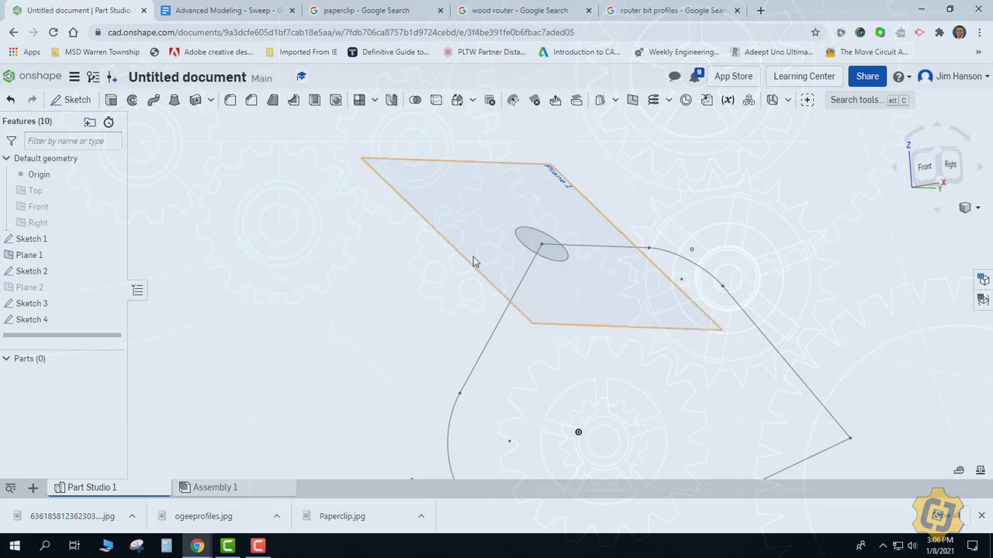
pyautogui.click(152, 101)
# Sweep the Sketch 4 circle along the four path edges of Sketches 1 and 2 to create a closed-loop tube
pyautogui.click(516, 238)
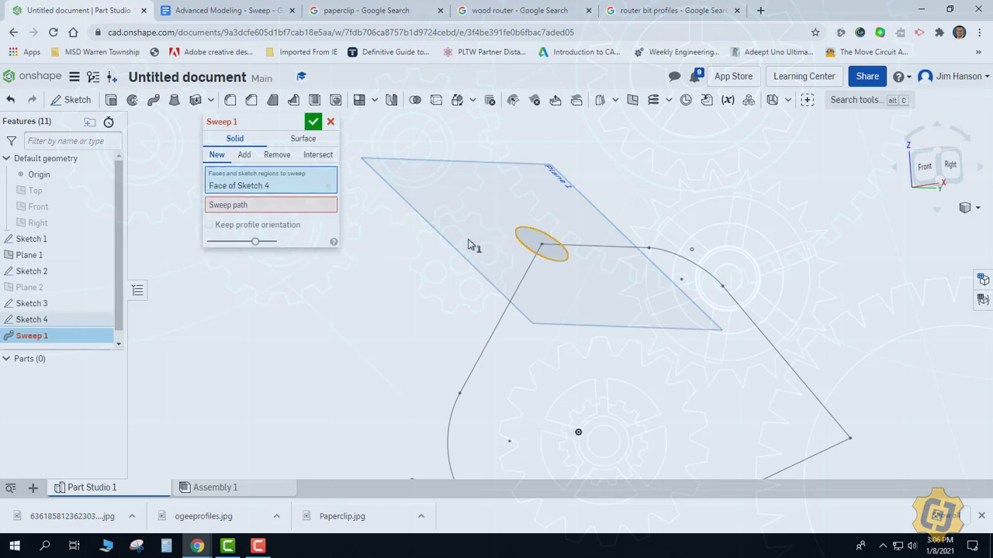
pyautogui.click(592, 250)
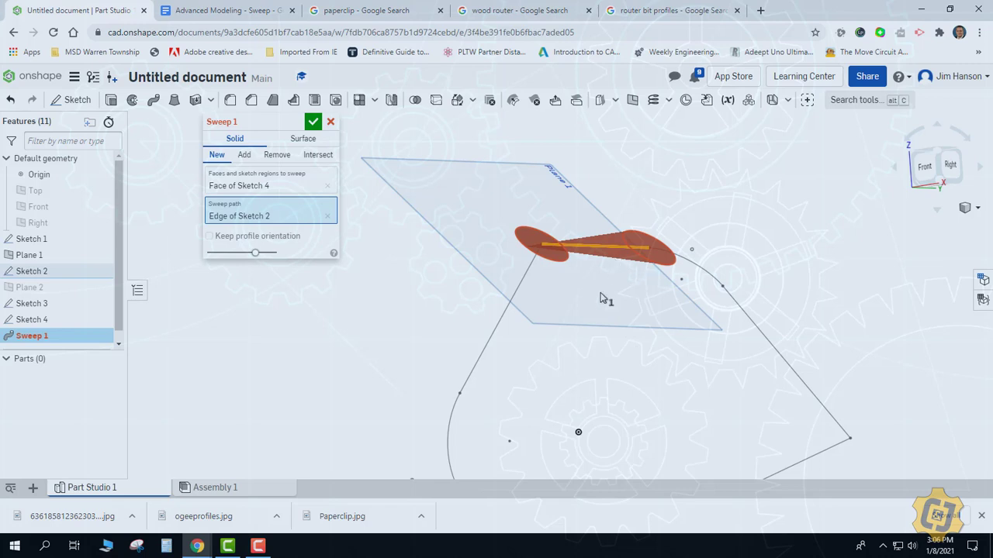
pyautogui.click(521, 287)
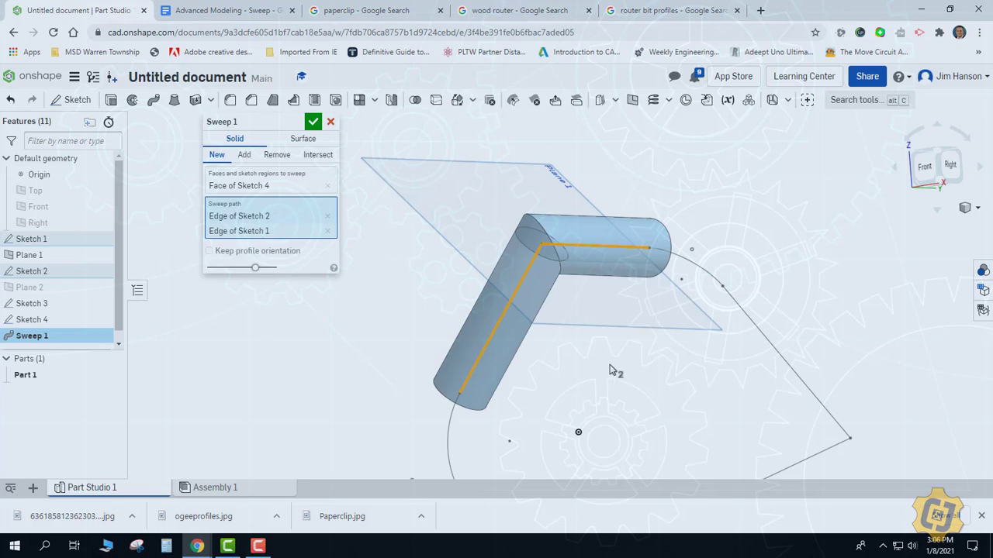
pyautogui.click(698, 267)
pyautogui.scroll(-2, 739, 311)
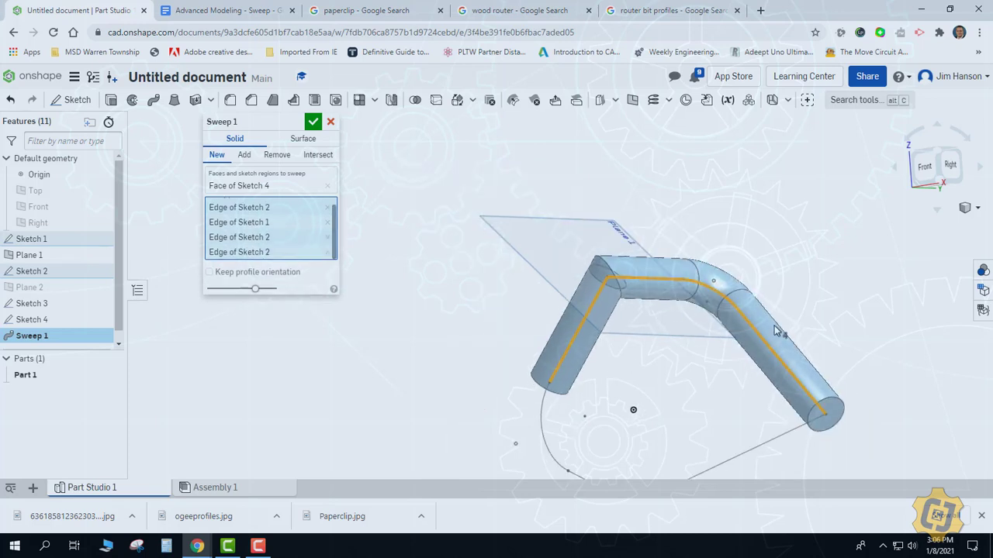
pyautogui.click(598, 455)
pyautogui.click(313, 122)
# Hide Plane 1 and view the finished tube in isometric
pyautogui.rightClick(366, 192)
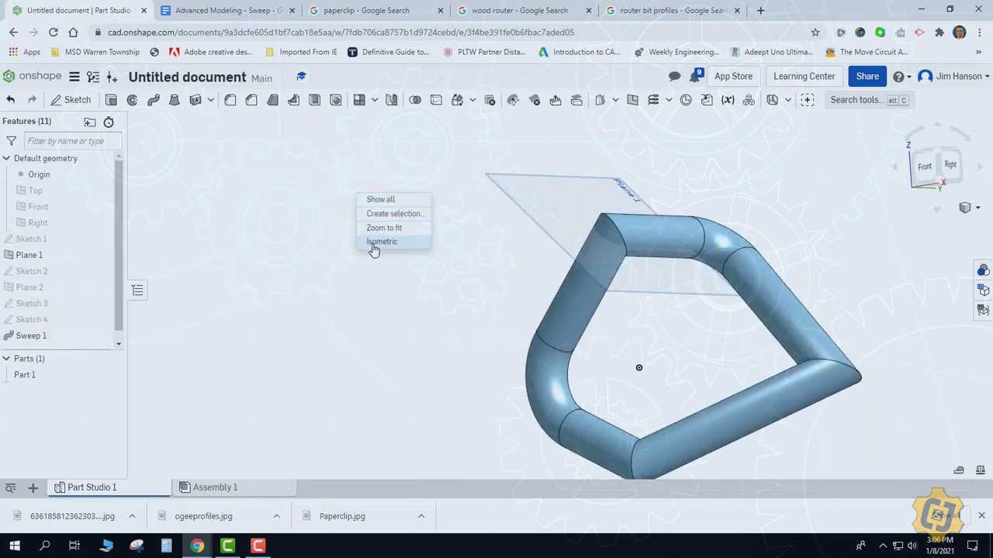
pyautogui.click(372, 248)
pyautogui.click(98, 256)
pyautogui.moveTo(256, 310); pyautogui.dragTo(345, 373, button='right')
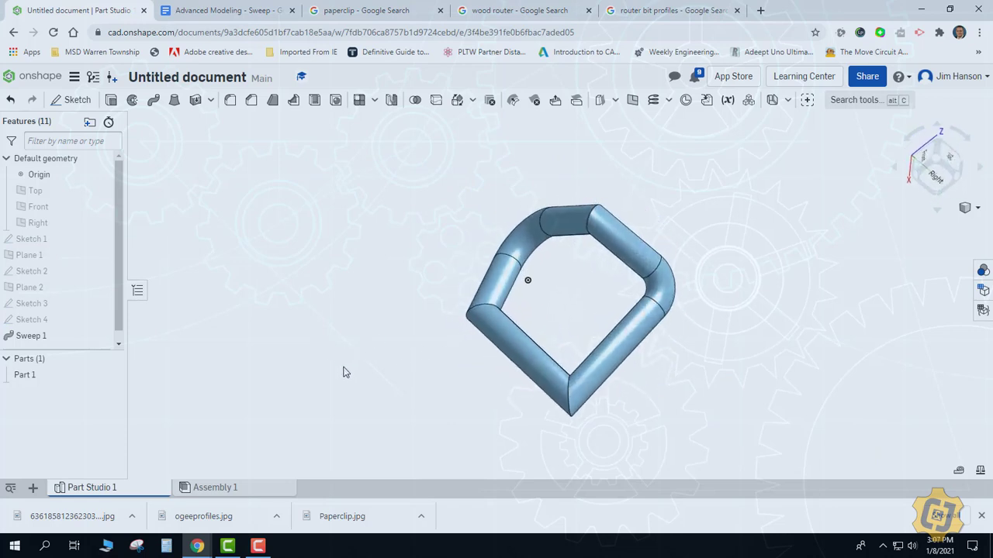